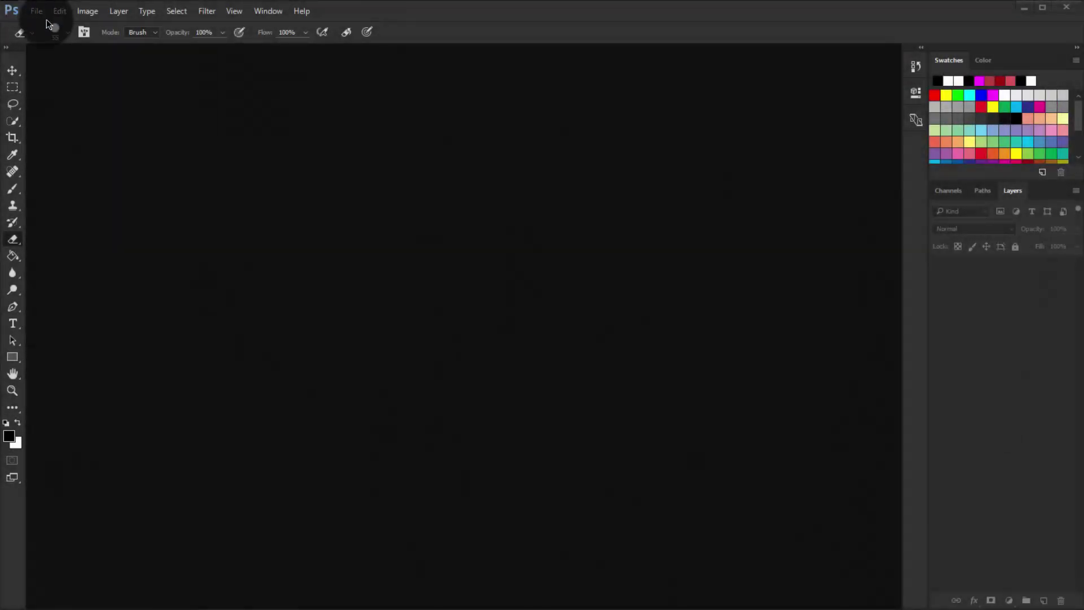
Step: Create a new 1920 × 1080 px document at 300 resolution
{"action": "left_click", "coordinate": [35, 11]}
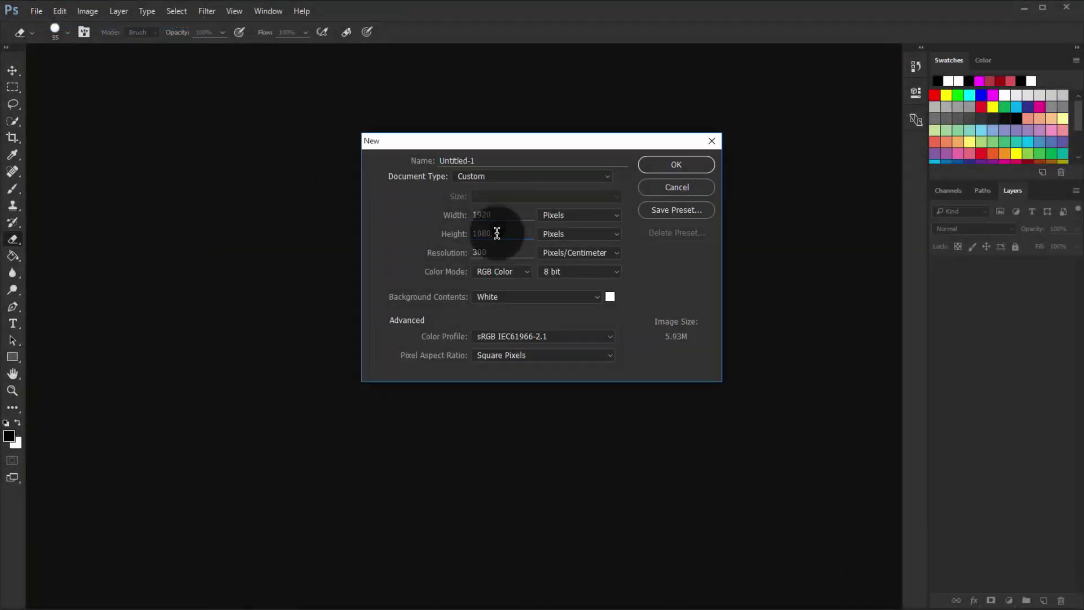
{"action": "double_click", "coordinate": [496, 253]}
{"action": "left_click", "coordinate": [646, 164]}
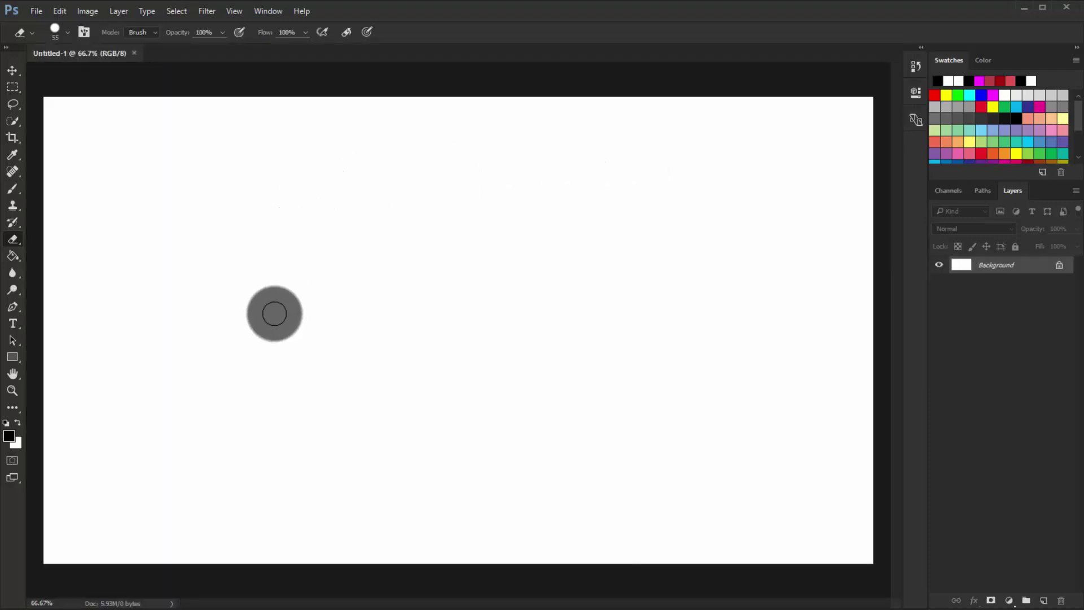
Step: Turn on the grid and rulers for Untitled-1 and zoom in on the canvas
{"action": "left_click", "coordinate": [236, 12]}
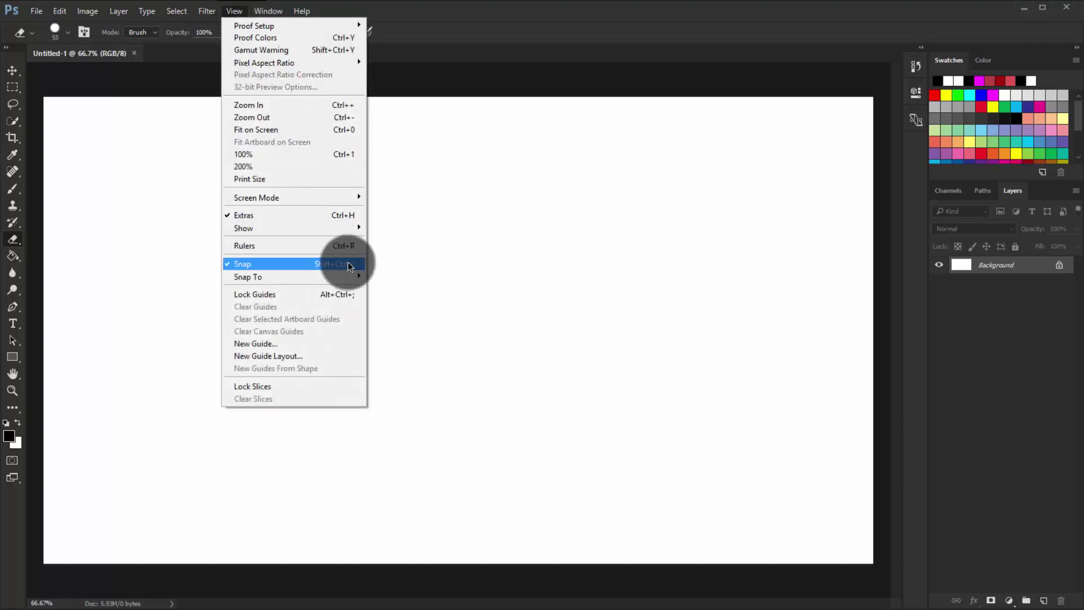
{"action": "mouse_move", "coordinate": [243, 229]}
{"action": "left_click", "coordinate": [392, 263]}
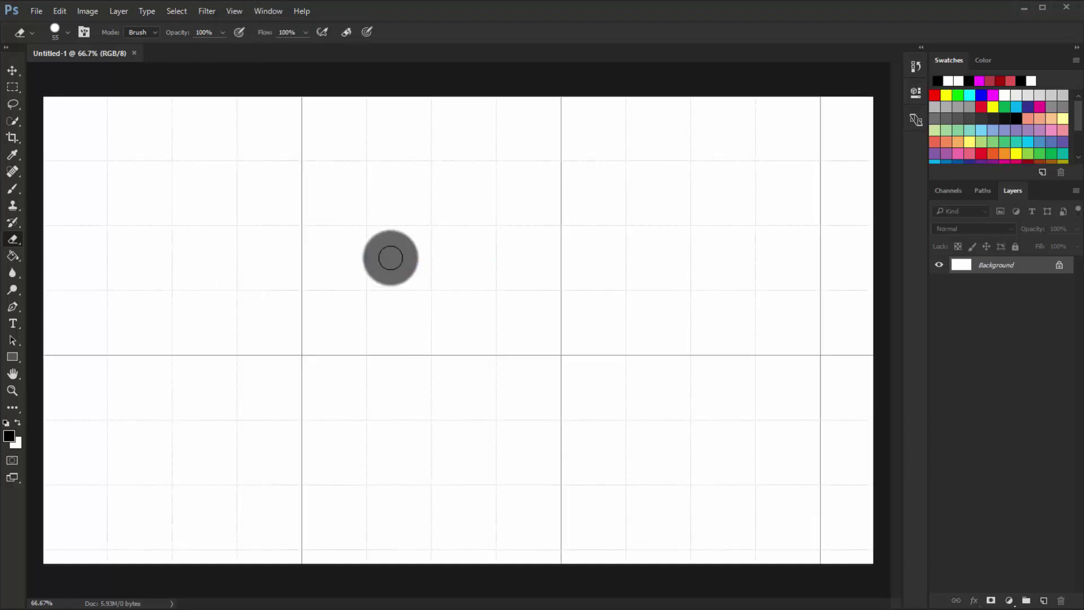
{"action": "left_click", "coordinate": [235, 11]}
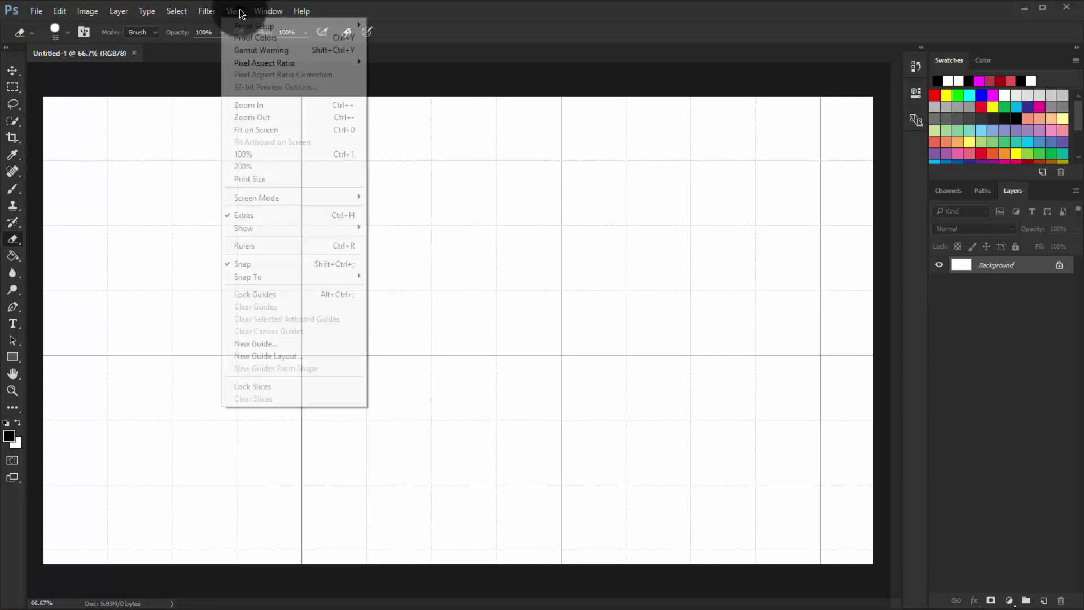
{"action": "left_click", "coordinate": [287, 246]}
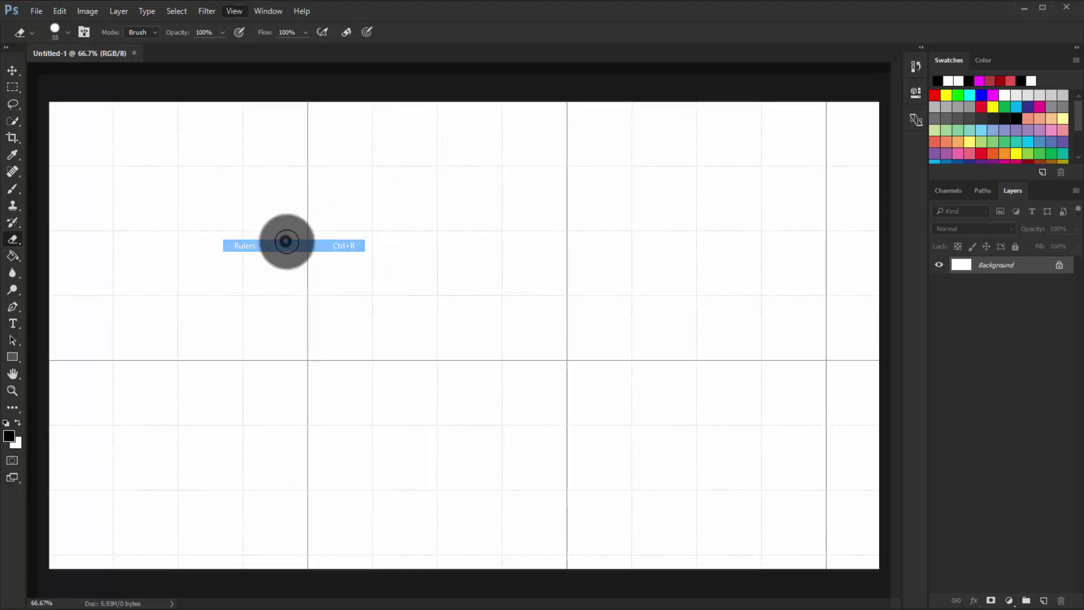
{"action": "scroll", "coordinate": [490, 259], "scroll_direction": "up", "scroll_amount": 1}
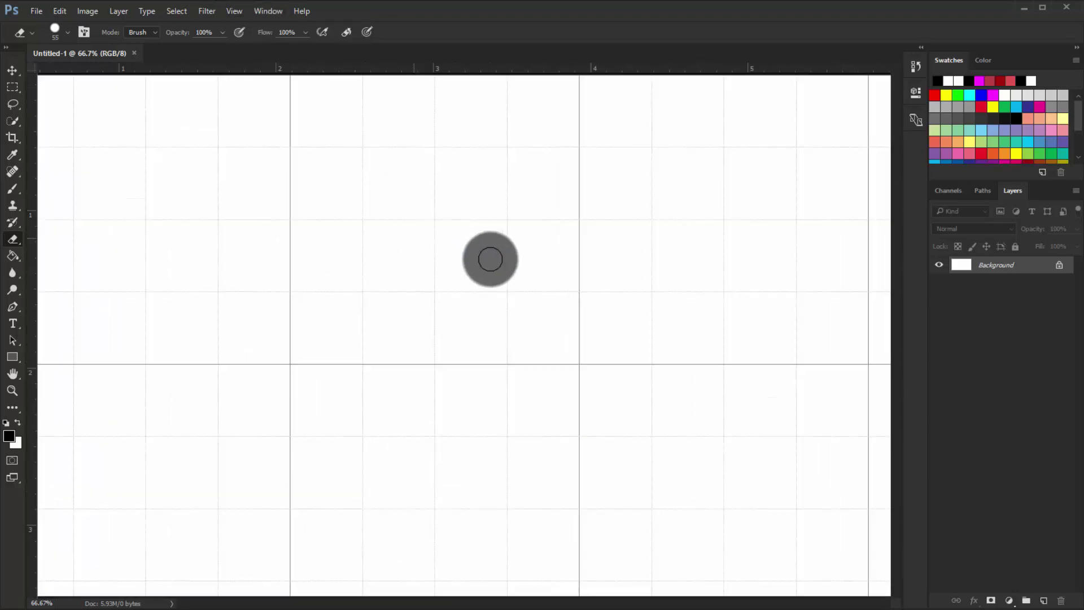
{"action": "scroll", "coordinate": [490, 259], "scroll_direction": "up", "scroll_amount": 2}
{"action": "scroll", "coordinate": [490, 258], "scroll_direction": "up", "scroll_amount": 1}
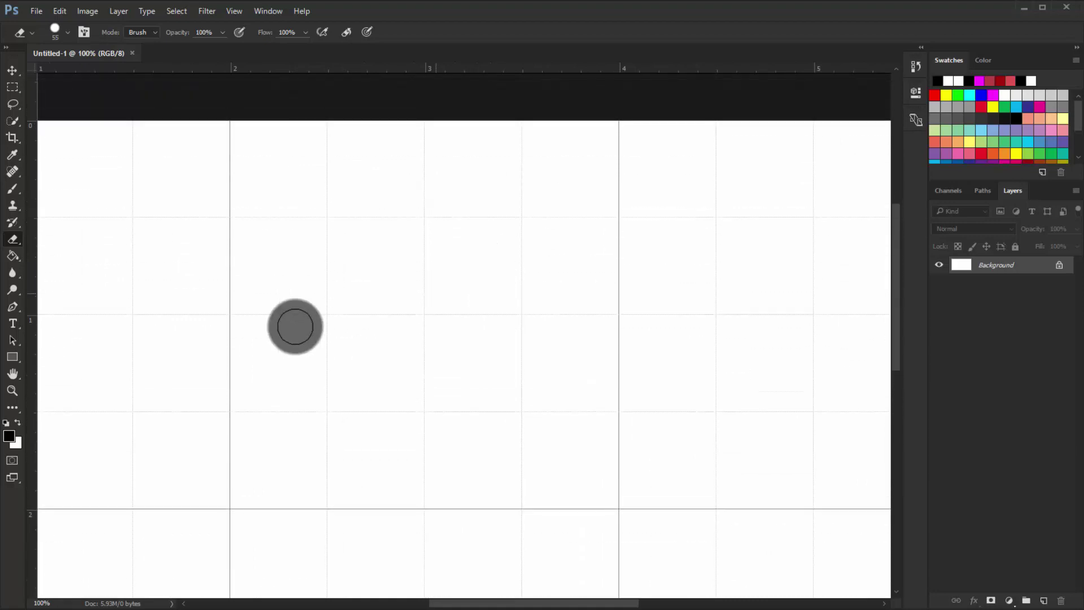
Step: Place a vertical guide at 2.38 cm and a horizontal guide near the top
{"action": "left_click_drag", "start_coordinate": [34, 292], "coordinate": [328, 347]}
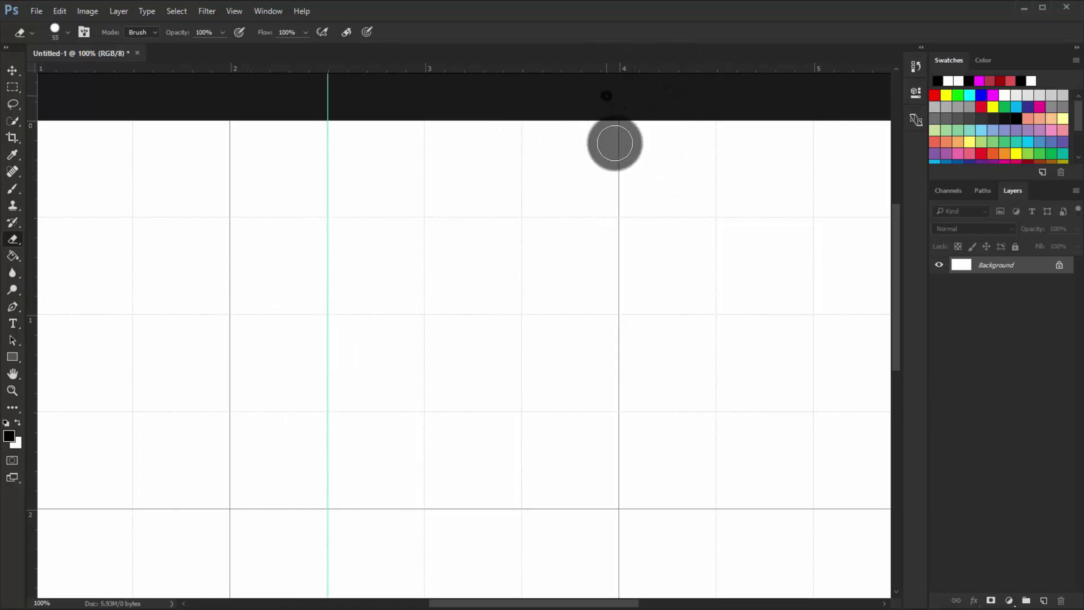
{"action": "left_click_drag", "start_coordinate": [453, 70], "coordinate": [488, 259]}
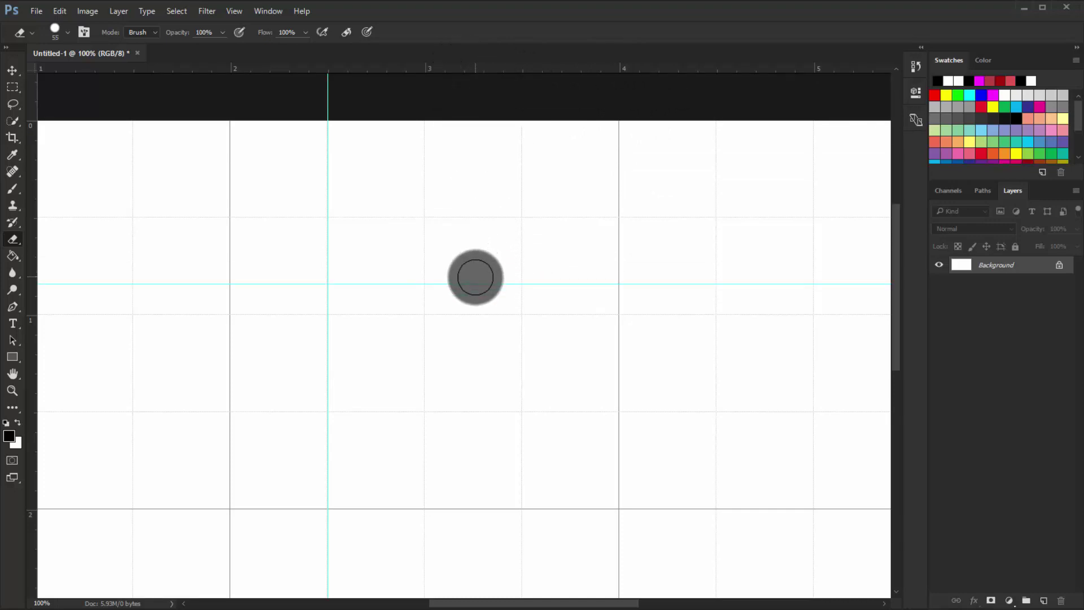
{"action": "left_click_drag", "start_coordinate": [477, 282], "coordinate": [481, 218]}
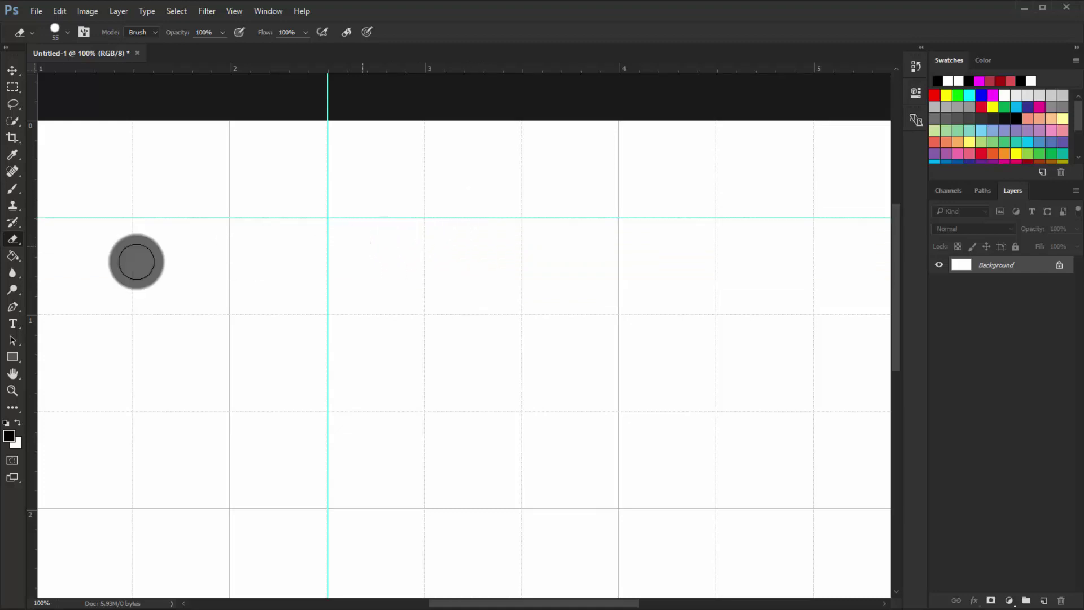
Step: Add two more vertical guides and space all three evenly
{"action": "left_click", "coordinate": [12, 70]}
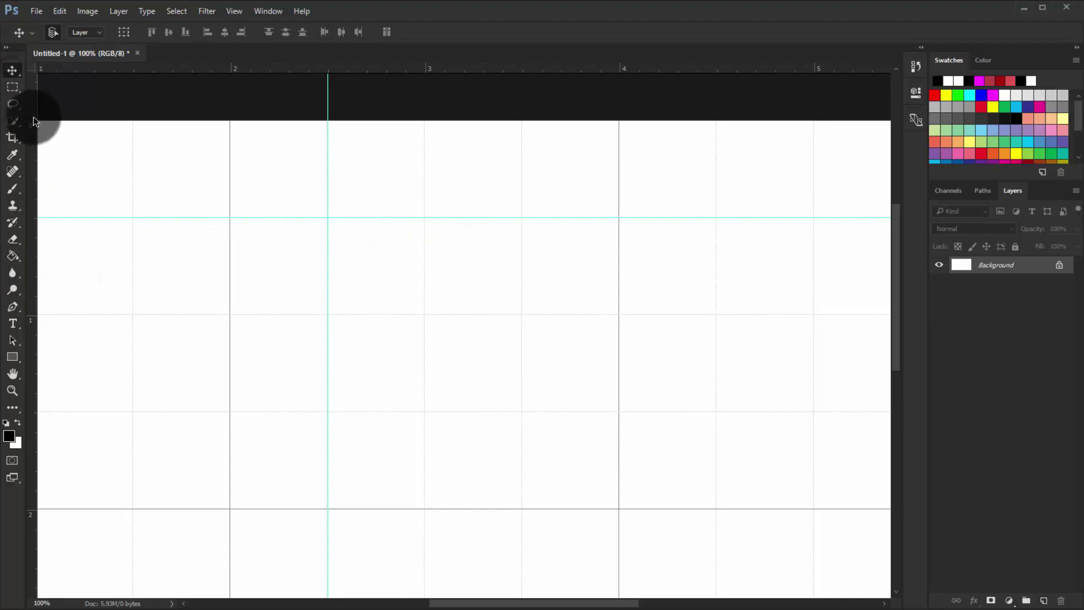
{"action": "left_click_drag", "start_coordinate": [32, 116], "coordinate": [624, 218]}
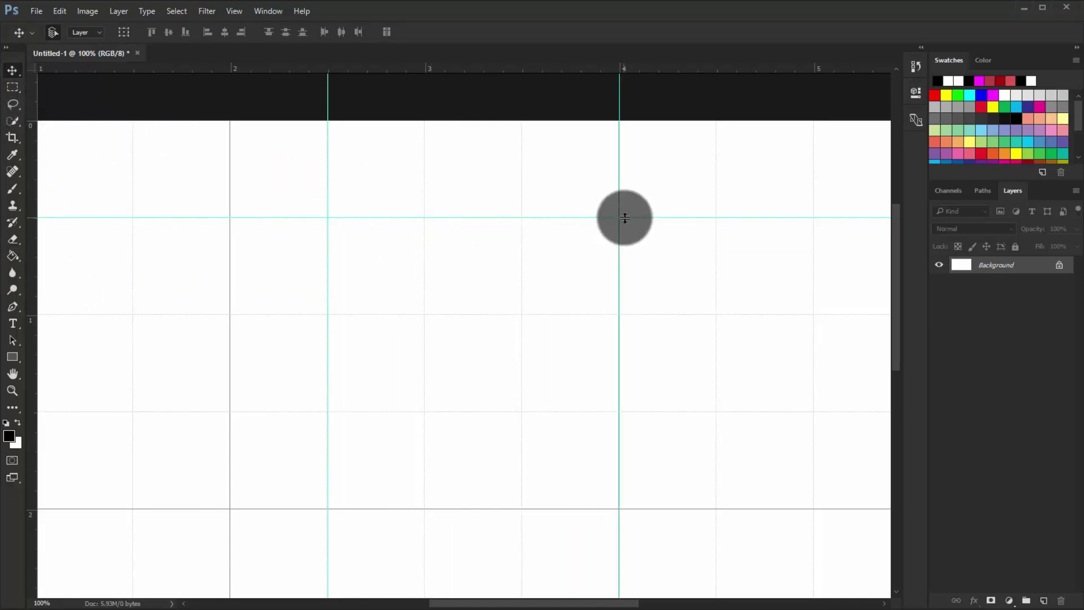
{"action": "left_click_drag", "start_coordinate": [30, 226], "coordinate": [424, 273]}
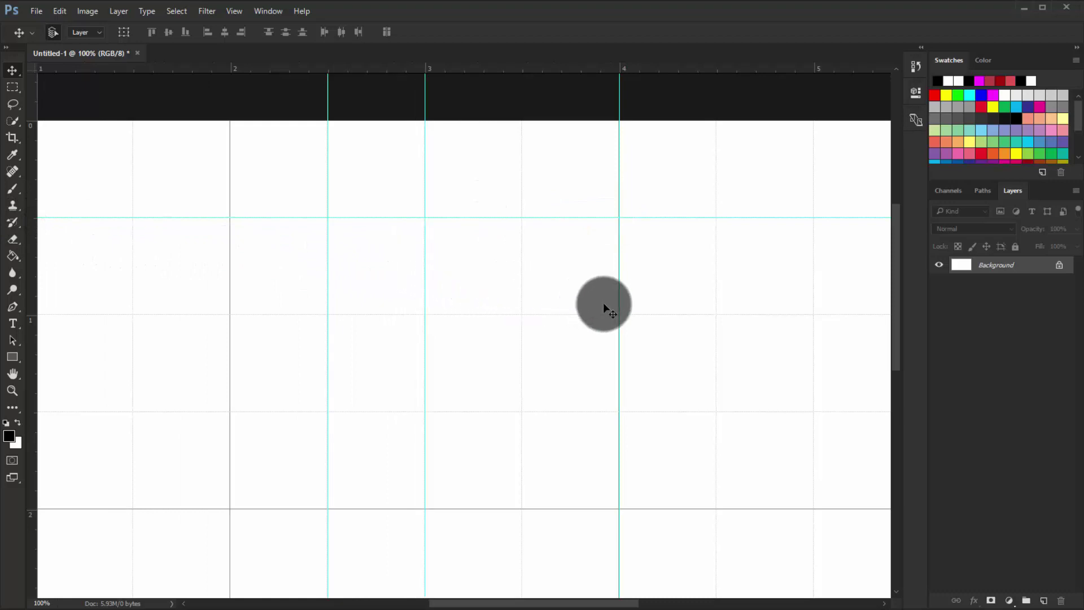
{"action": "left_click_drag", "start_coordinate": [620, 317], "coordinate": [522, 320]}
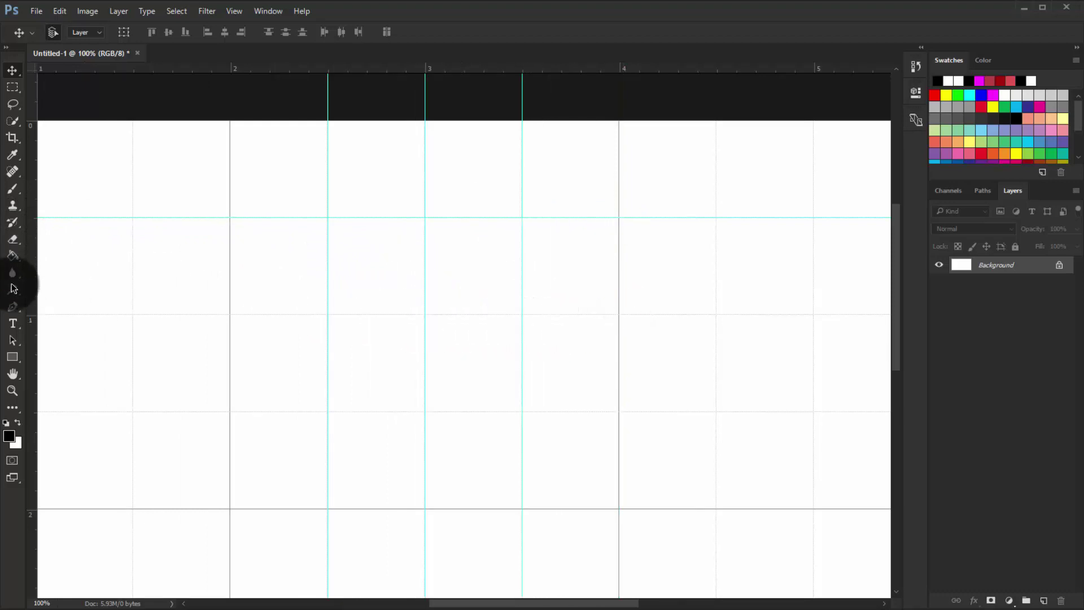
{"action": "left_click", "coordinate": [14, 307]}
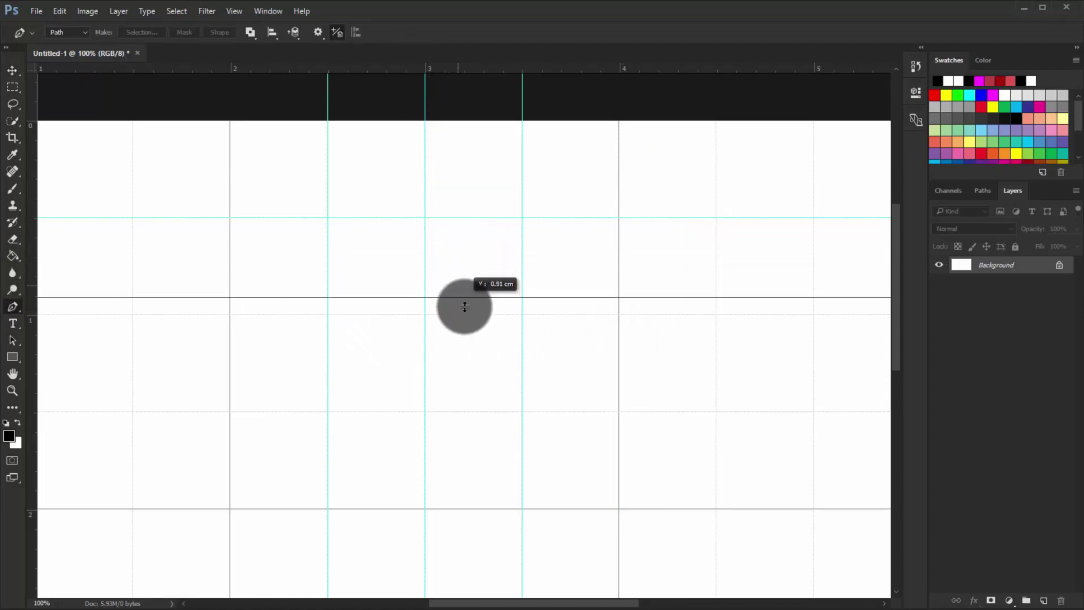
Step: Add a lower horizontal guide, draw a closed four-point kite path, and add Layer 1
{"action": "left_click_drag", "start_coordinate": [415, 68], "coordinate": [463, 314]}
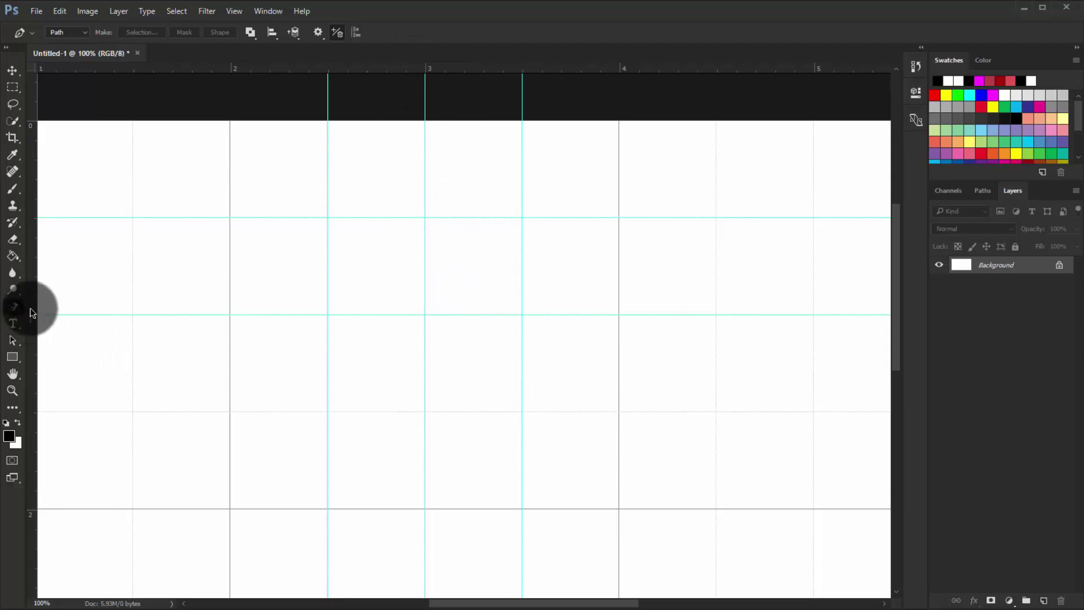
{"action": "left_click", "coordinate": [328, 315]}
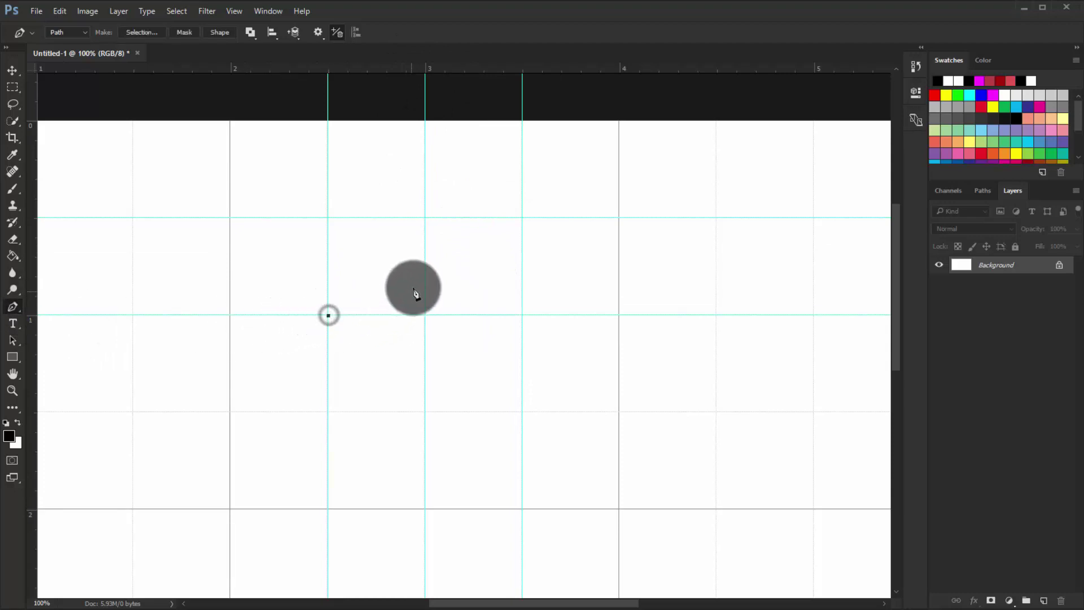
{"action": "left_click", "coordinate": [425, 276]}
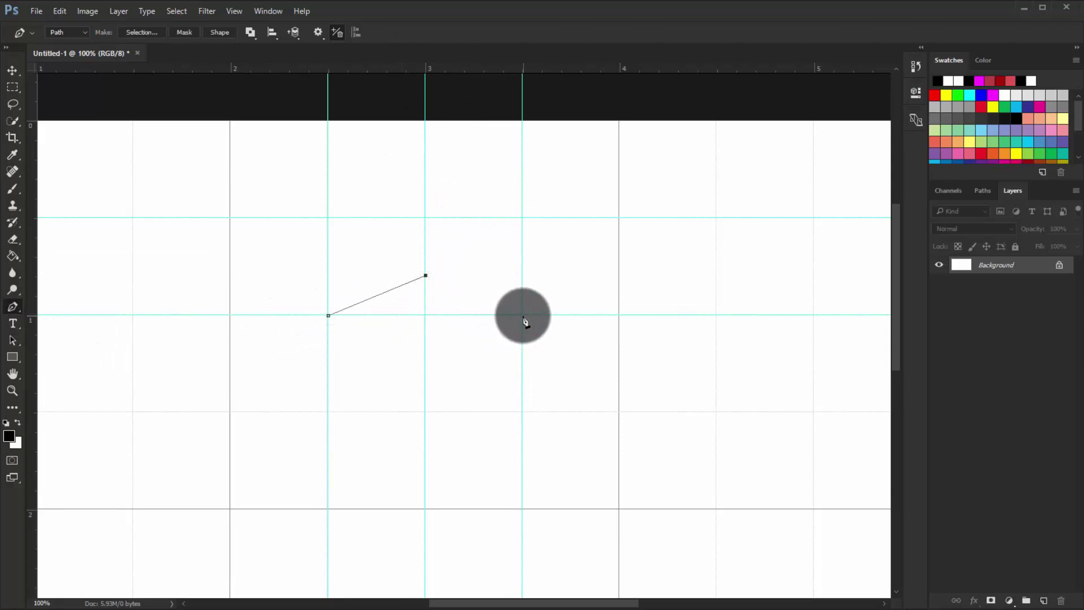
{"action": "left_click", "coordinate": [521, 315]}
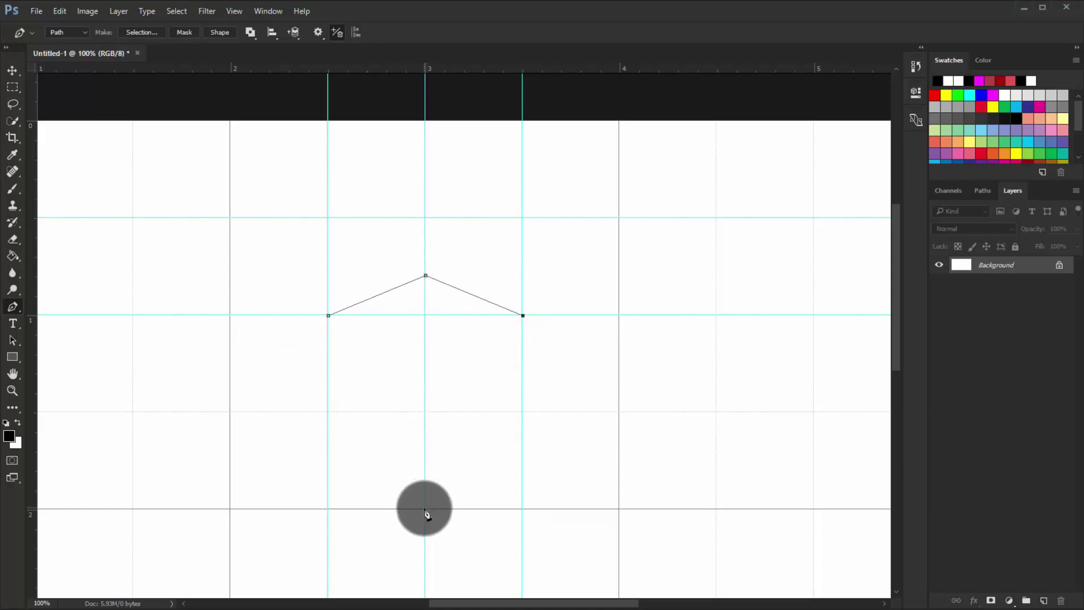
{"action": "left_click", "coordinate": [333, 323]}
{"action": "right_click", "coordinate": [407, 345]}
{"action": "left_click", "coordinate": [778, 459]}
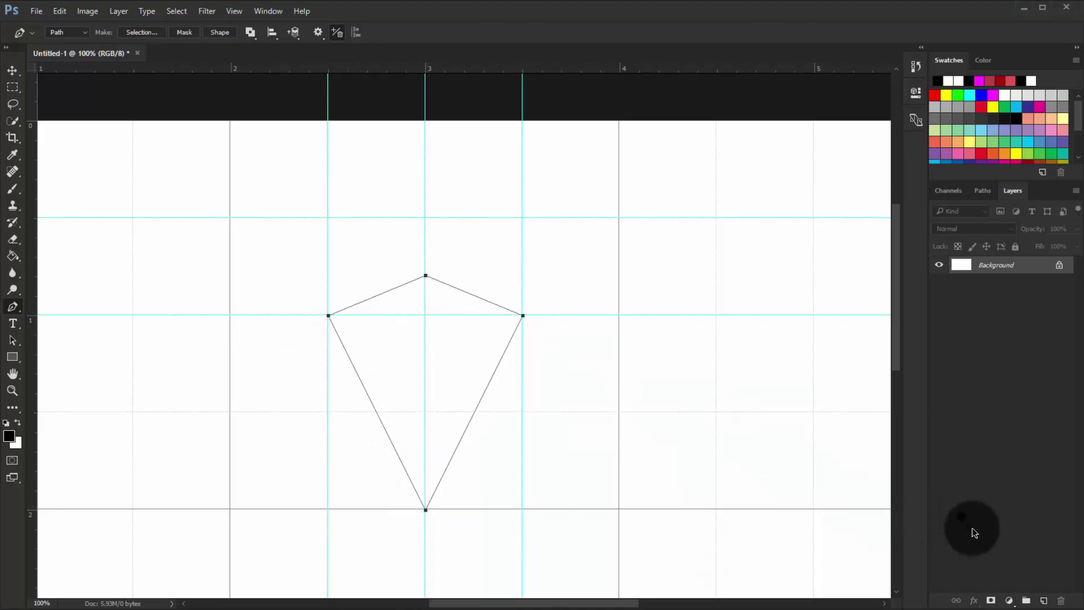
{"action": "left_click", "coordinate": [1043, 601]}
Step: Fill the kite path on Layer 1 with PANTONE 3115 C cyan
{"action": "right_click", "coordinate": [447, 343]}
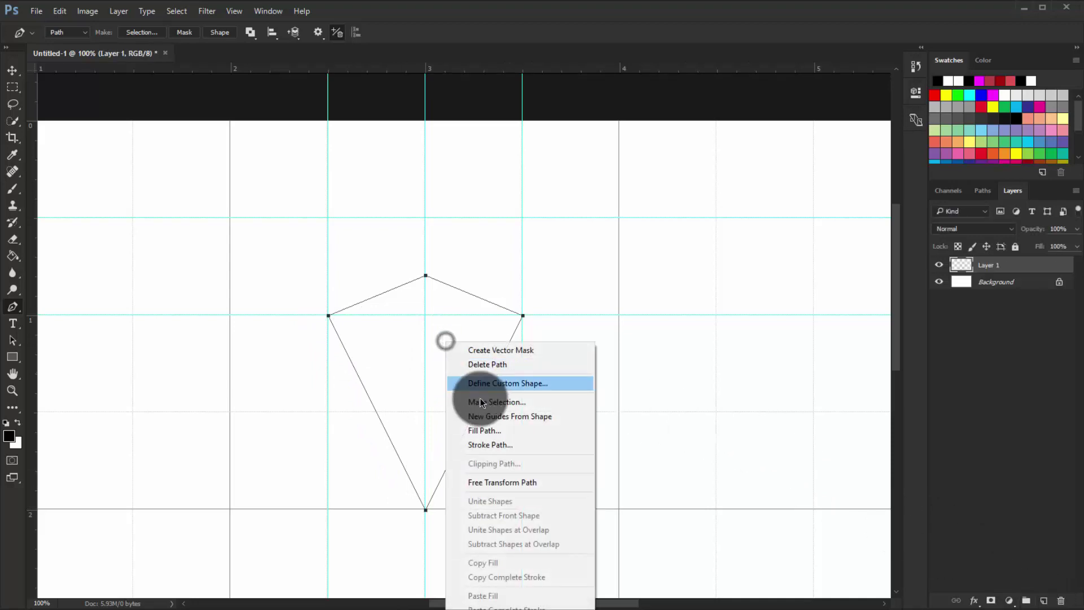
{"action": "left_click", "coordinate": [491, 430]}
{"action": "left_click", "coordinate": [545, 189]}
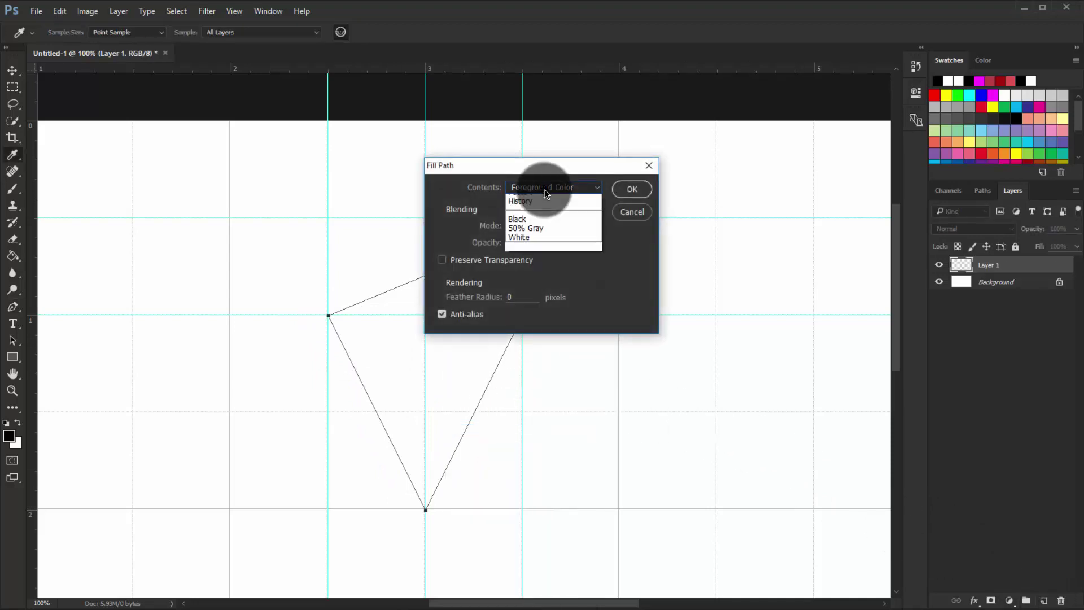
{"action": "left_click", "coordinate": [539, 220]}
{"action": "left_click", "coordinate": [663, 207]}
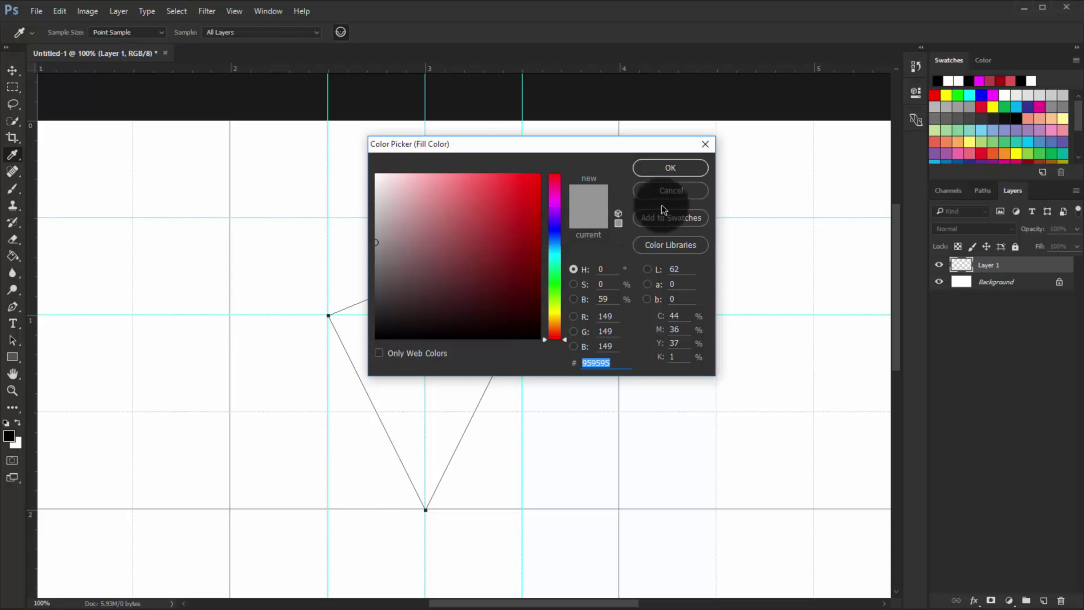
{"action": "left_click", "coordinate": [669, 245]}
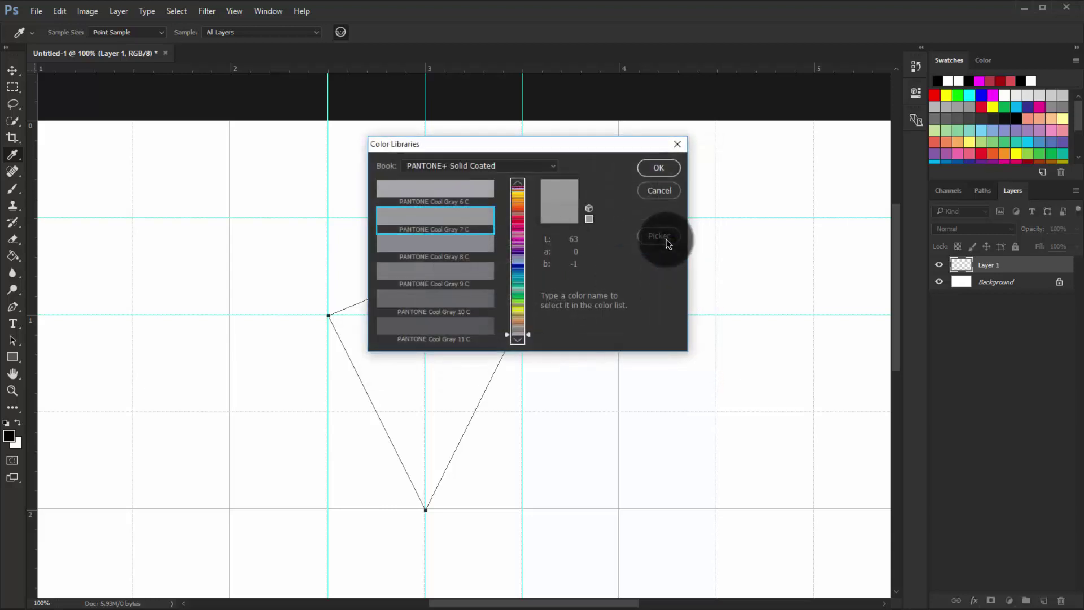
{"action": "left_click", "coordinate": [524, 275]}
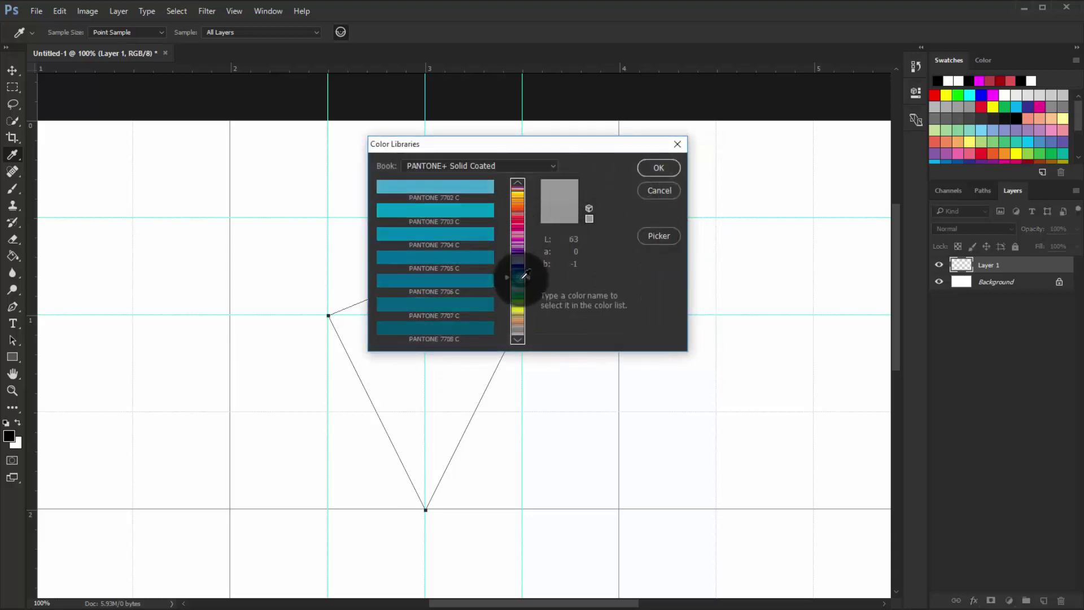
{"action": "left_click", "coordinate": [524, 276]}
{"action": "left_click", "coordinate": [470, 214]}
{"action": "left_click", "coordinate": [661, 169]}
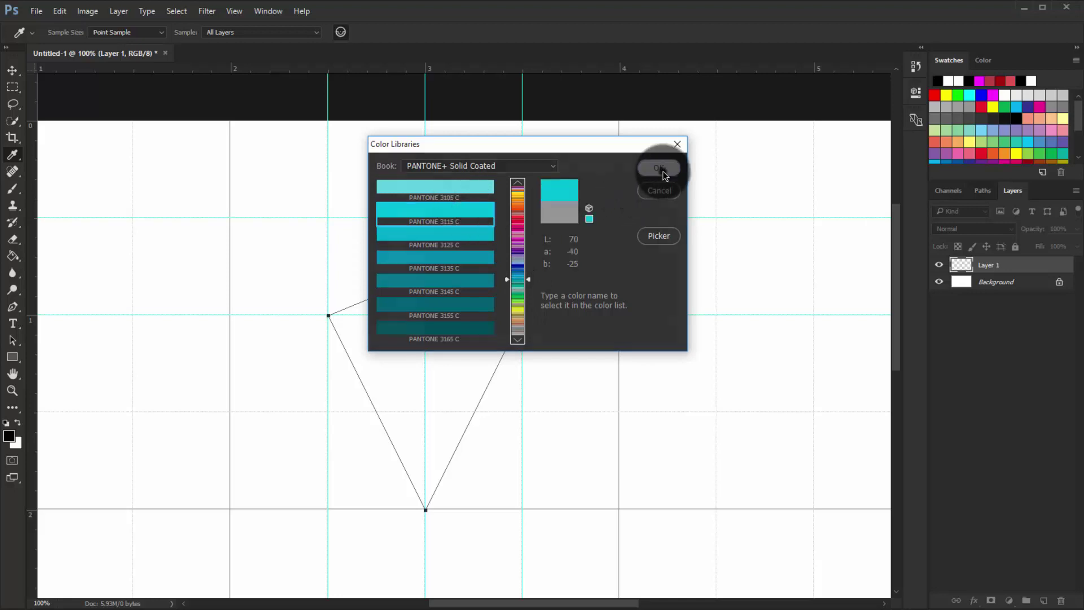
{"action": "left_click", "coordinate": [647, 189]}
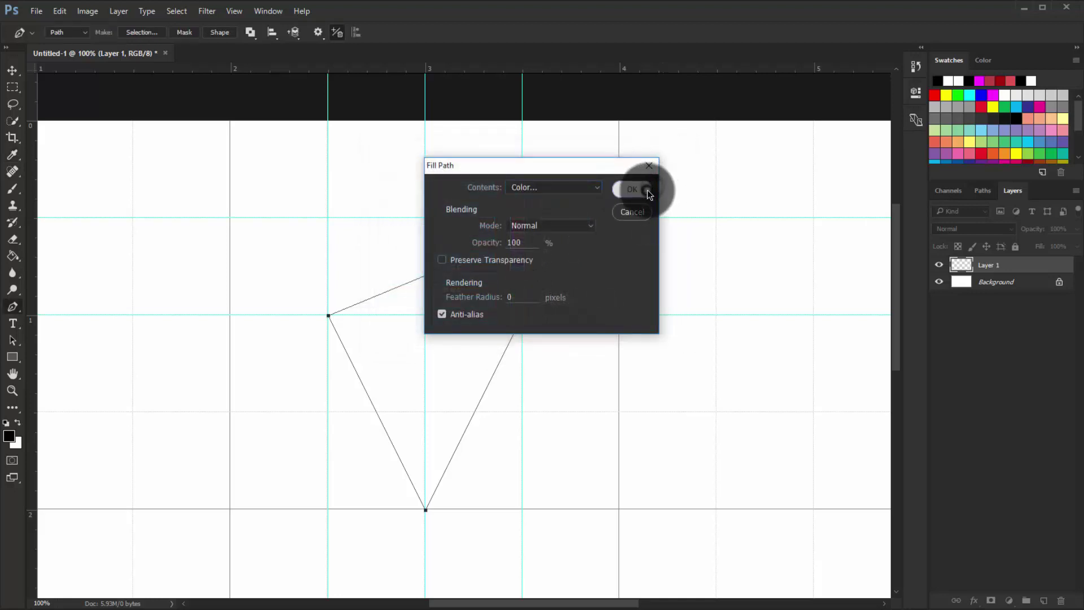
Step: Hide the path outline, zoom to 200%, delete the work path, and duplicate the kite layer
{"action": "left_click", "coordinate": [234, 11]}
{"action": "mouse_move", "coordinate": [244, 228]}
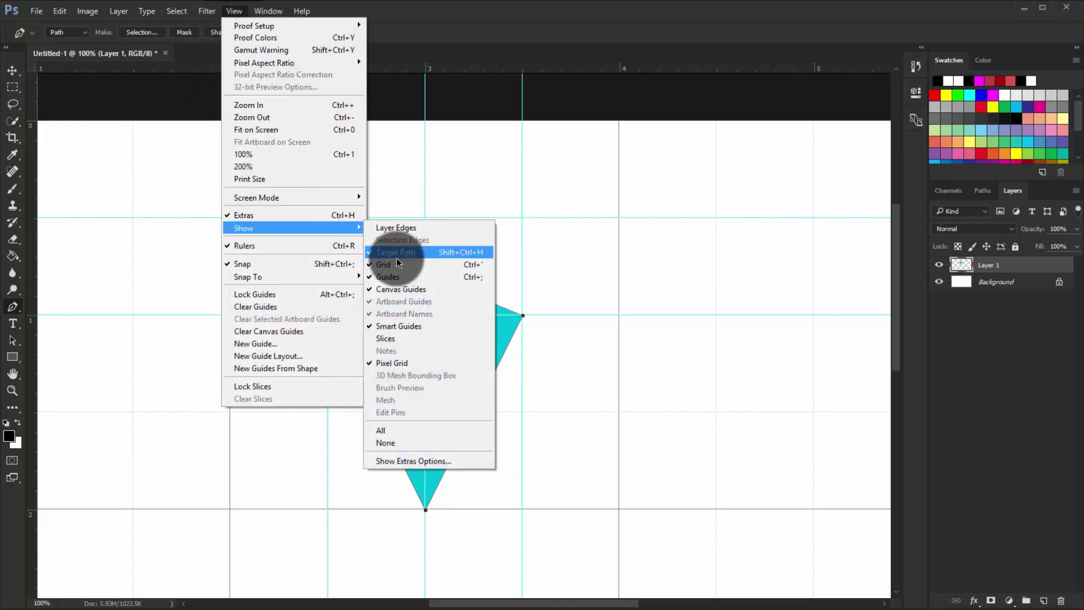
{"action": "left_click", "coordinate": [397, 258]}
{"action": "key", "text": "ctrl+plus"}
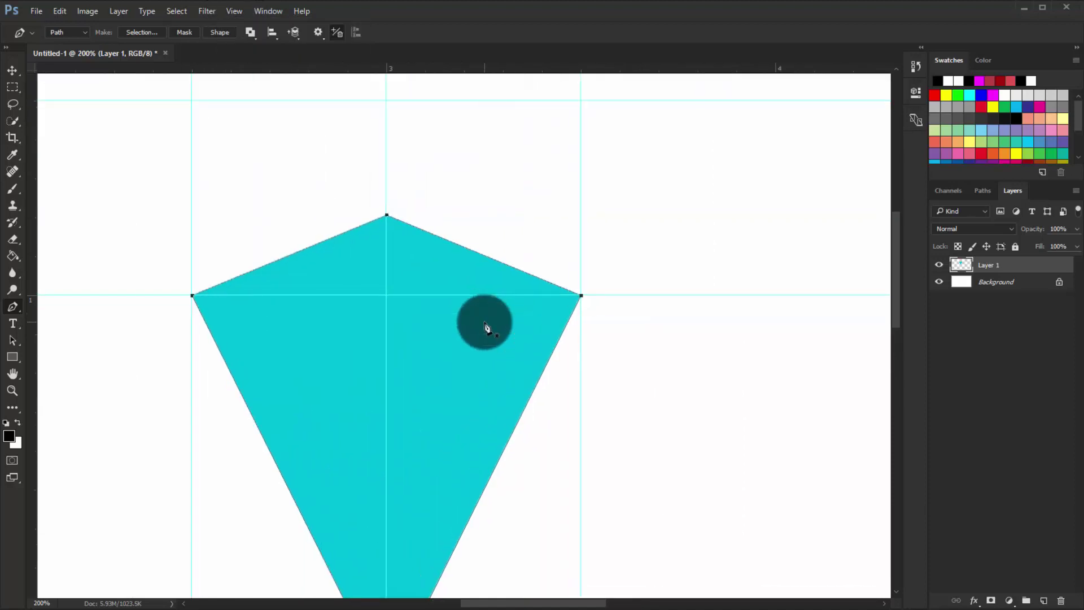
{"action": "scroll", "coordinate": [485, 327], "scroll_direction": "down", "scroll_amount": 2}
{"action": "scroll", "coordinate": [480, 316], "scroll_direction": "down", "scroll_amount": 2}
{"action": "right_click", "coordinate": [440, 247]}
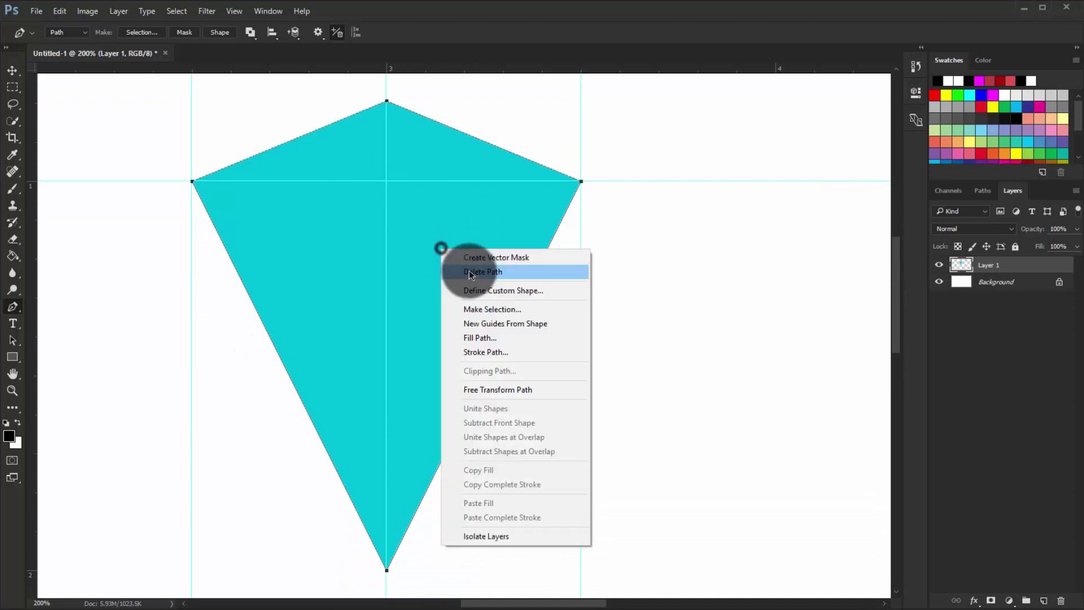
{"action": "left_click", "coordinate": [471, 272]}
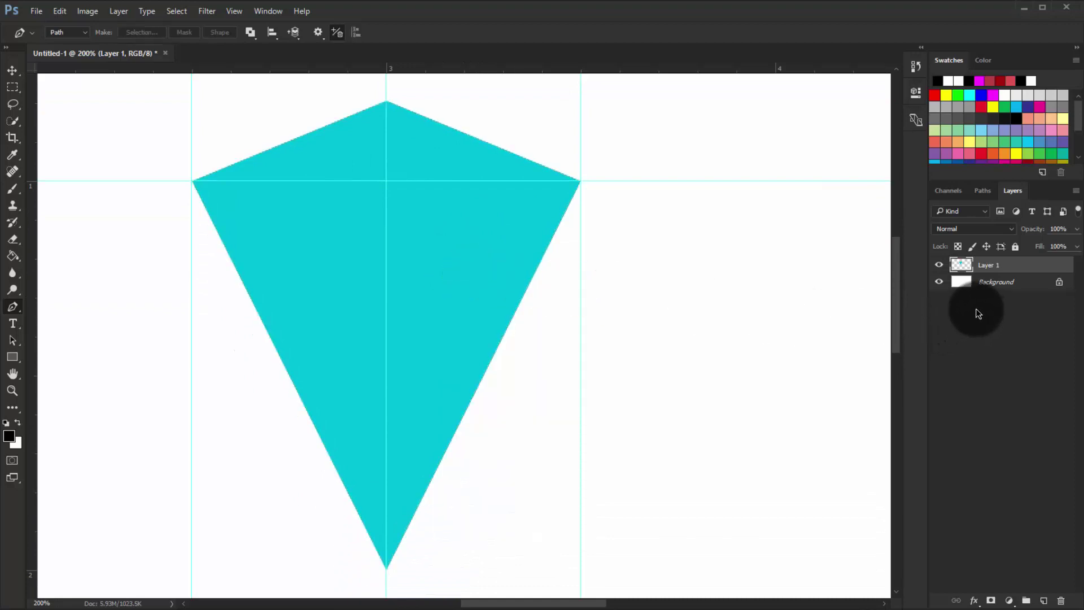
{"action": "key", "text": "ctrl+j"}
{"action": "key", "text": "ctrl+j"}
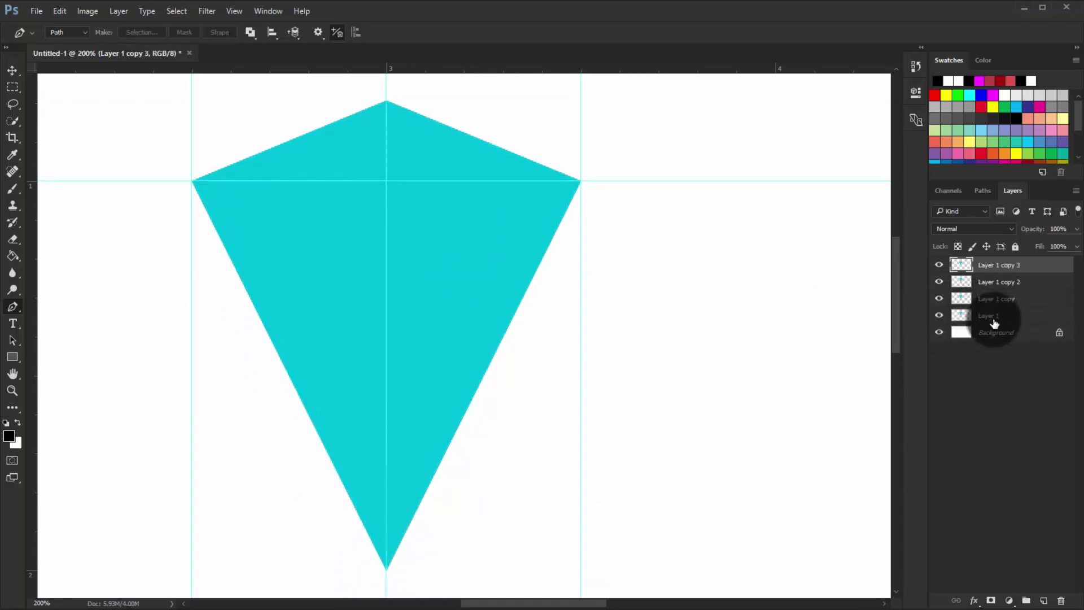
Step: Rename the four kite layers 1, 2, 3 and 4, and hide layers 2–4
{"action": "double_click", "coordinate": [993, 317]}
{"action": "double_click", "coordinate": [999, 297]}
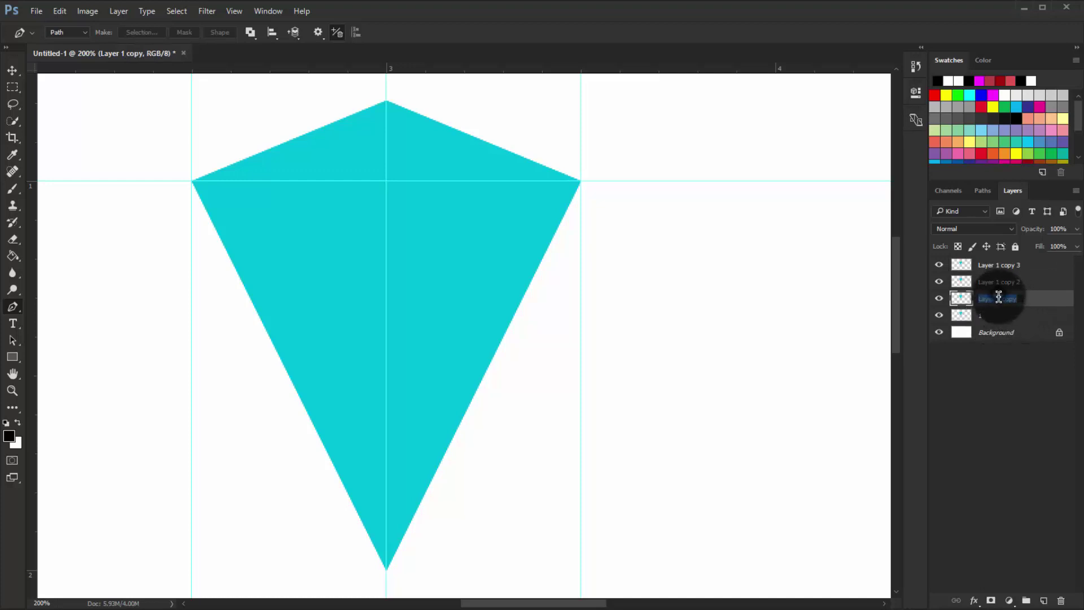
{"action": "type", "text": "2"}
{"action": "double_click", "coordinate": [994, 282]}
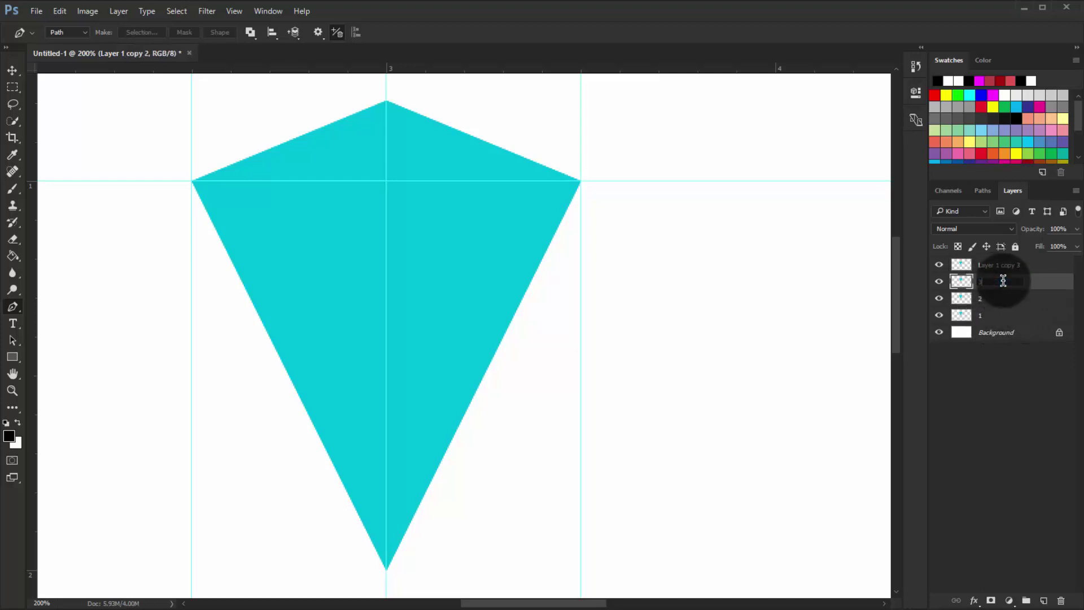
{"action": "double_click", "coordinate": [1000, 270]}
{"action": "type", "text": "4"}
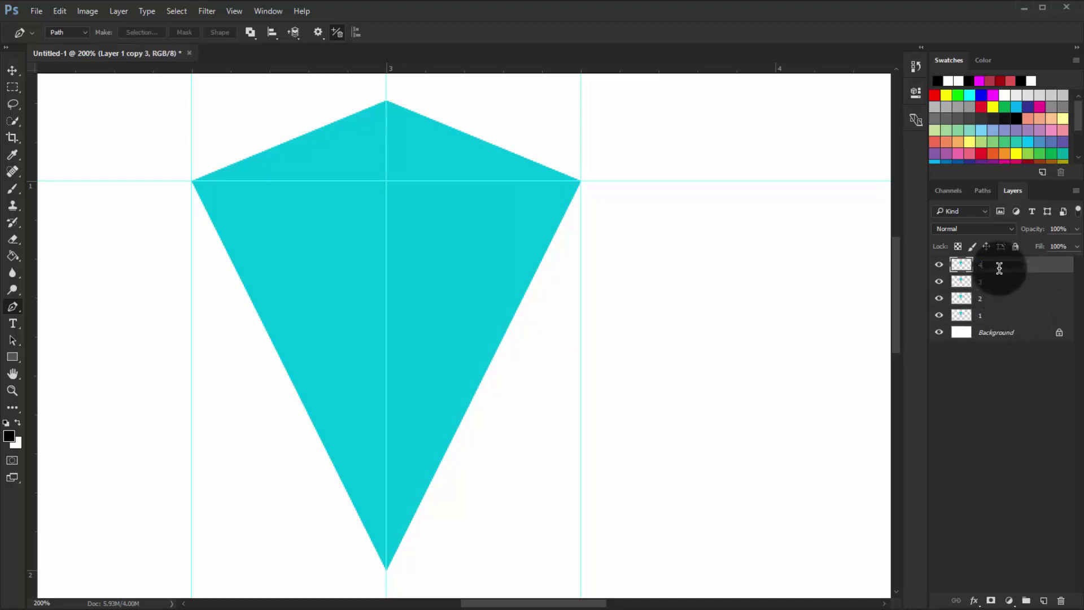
{"action": "left_click", "coordinate": [1011, 398]}
{"action": "left_click", "coordinate": [1008, 318]}
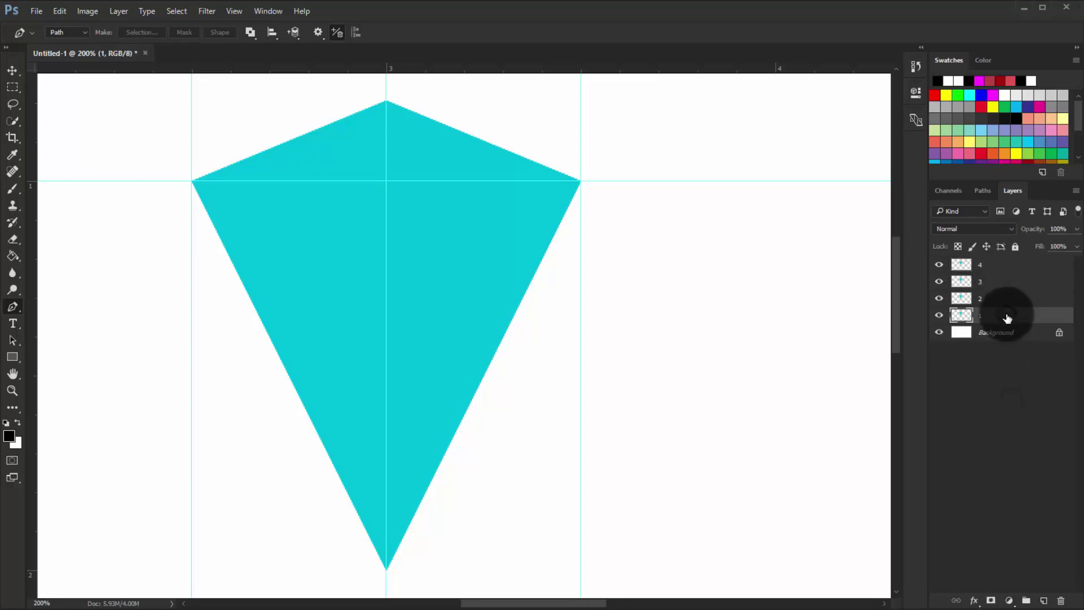
{"action": "left_click", "coordinate": [960, 303]}
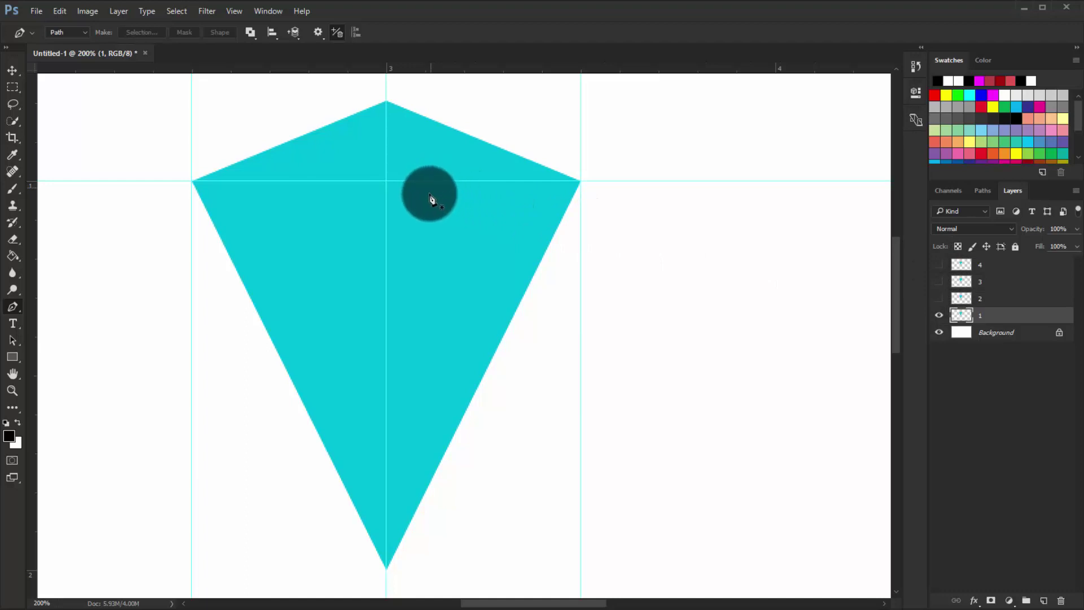
Step: Start a pen path above the kite's top, through its centre and around the bottom-left
{"action": "scroll", "coordinate": [424, 187], "scroll_direction": "up", "scroll_amount": 2}
{"action": "left_click", "coordinate": [387, 99]}
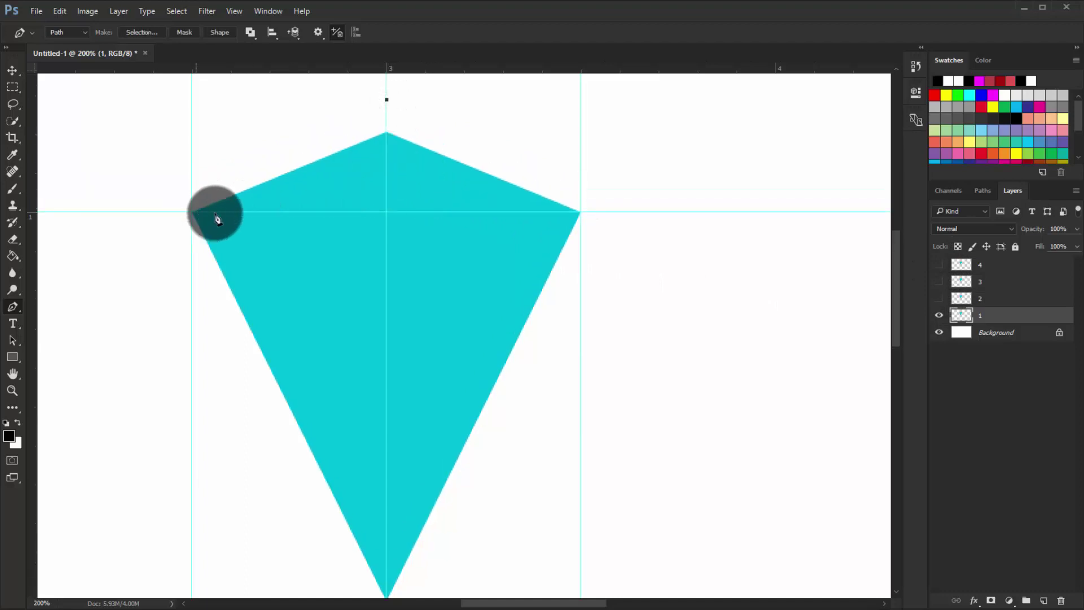
{"action": "left_click", "coordinate": [386, 213]}
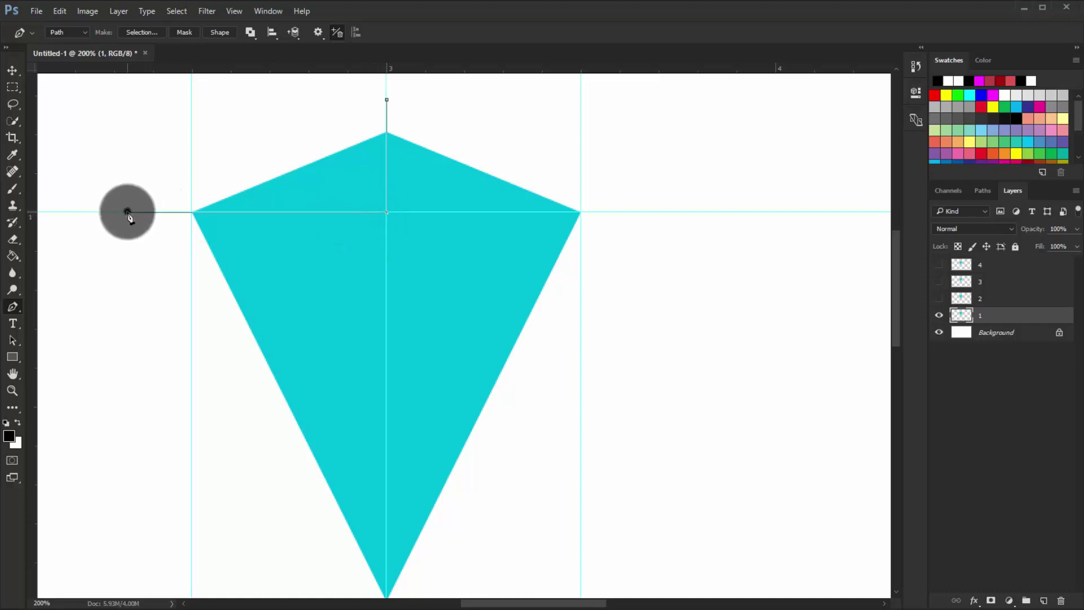
{"action": "left_click", "coordinate": [222, 490]}
{"action": "scroll", "coordinate": [269, 484], "scroll_direction": "down", "scroll_amount": 2}
{"action": "scroll", "coordinate": [339, 536], "scroll_direction": "down", "scroll_amount": 2}
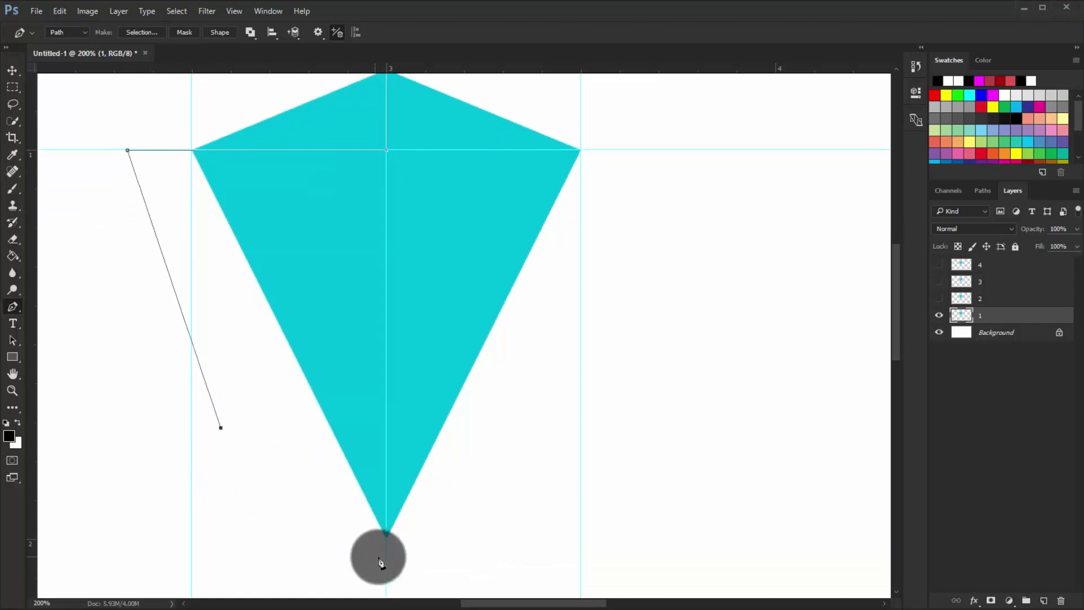
{"action": "left_click", "coordinate": [380, 558]}
{"action": "left_click", "coordinate": [507, 561]}
Step: Run the path up the kite's right side and close it at the starting point
{"action": "left_click", "coordinate": [569, 359]}
{"action": "left_click", "coordinate": [608, 256]}
{"action": "scroll", "coordinate": [612, 257], "scroll_direction": "up", "scroll_amount": 3}
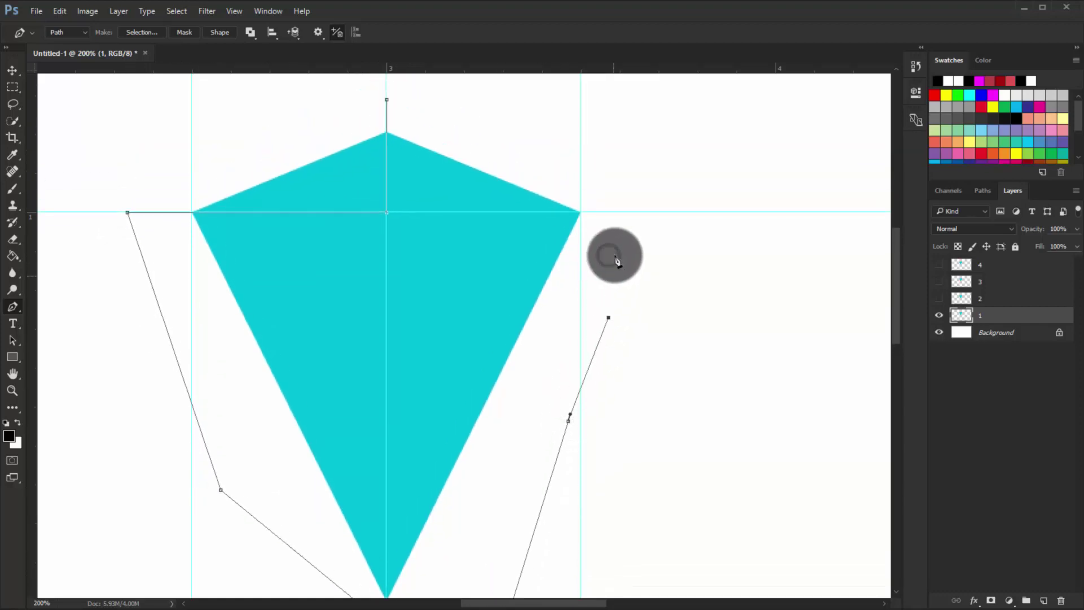
{"action": "scroll", "coordinate": [615, 260], "scroll_direction": "up", "scroll_amount": 2}
{"action": "left_click", "coordinate": [649, 221]}
{"action": "left_click", "coordinate": [503, 135]}
{"action": "left_click", "coordinate": [386, 141]}
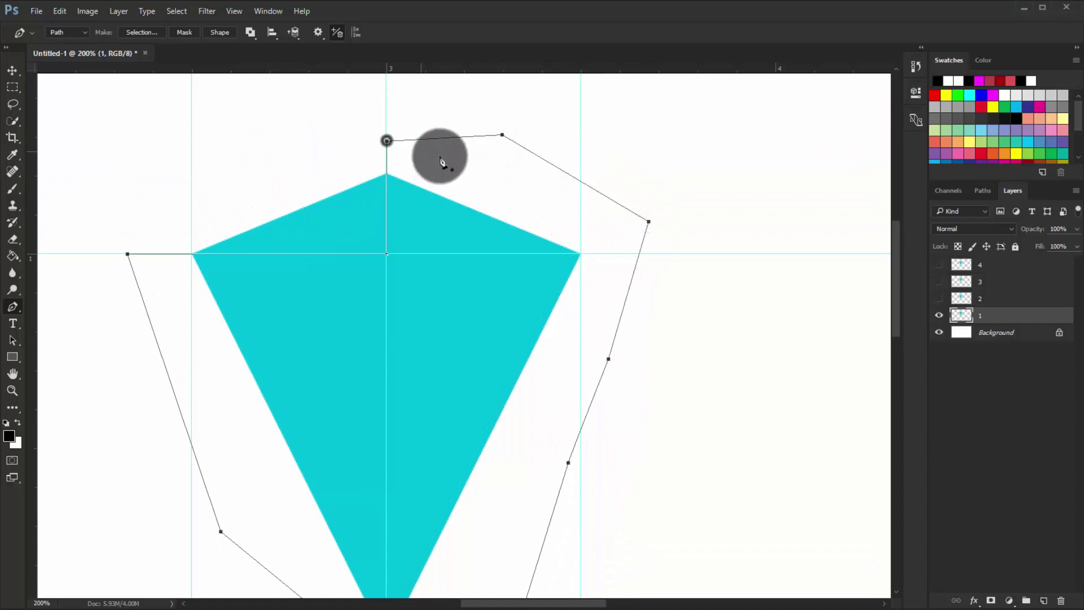
{"action": "right_click", "coordinate": [440, 160]}
Step: Turn the path into a 0-feather selection and delete it, leaving layer 1's top-left triangle
{"action": "left_click", "coordinate": [508, 216]}
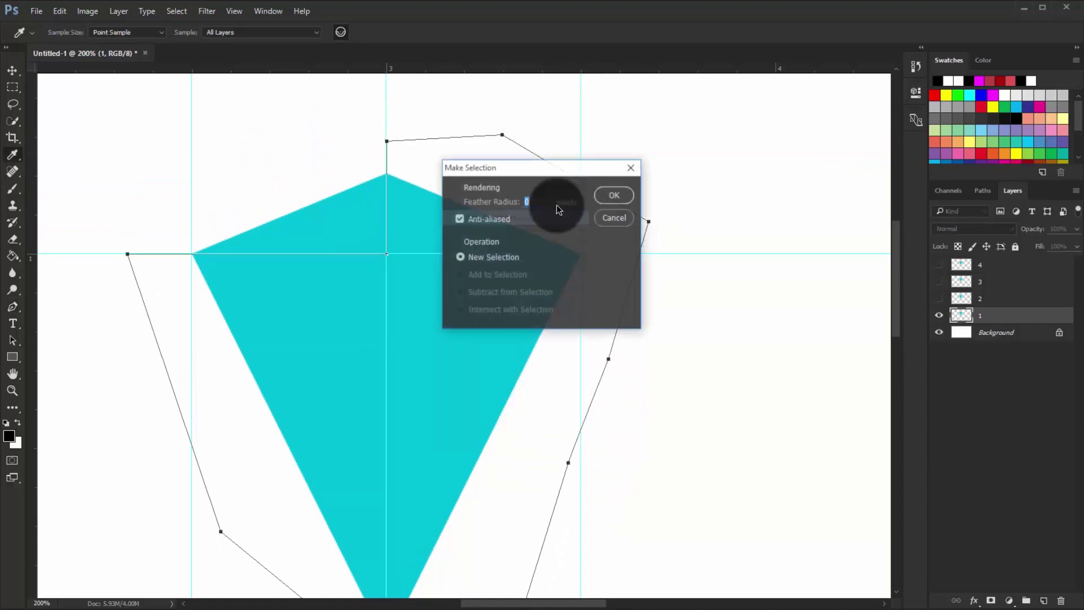
{"action": "left_click", "coordinate": [614, 195]}
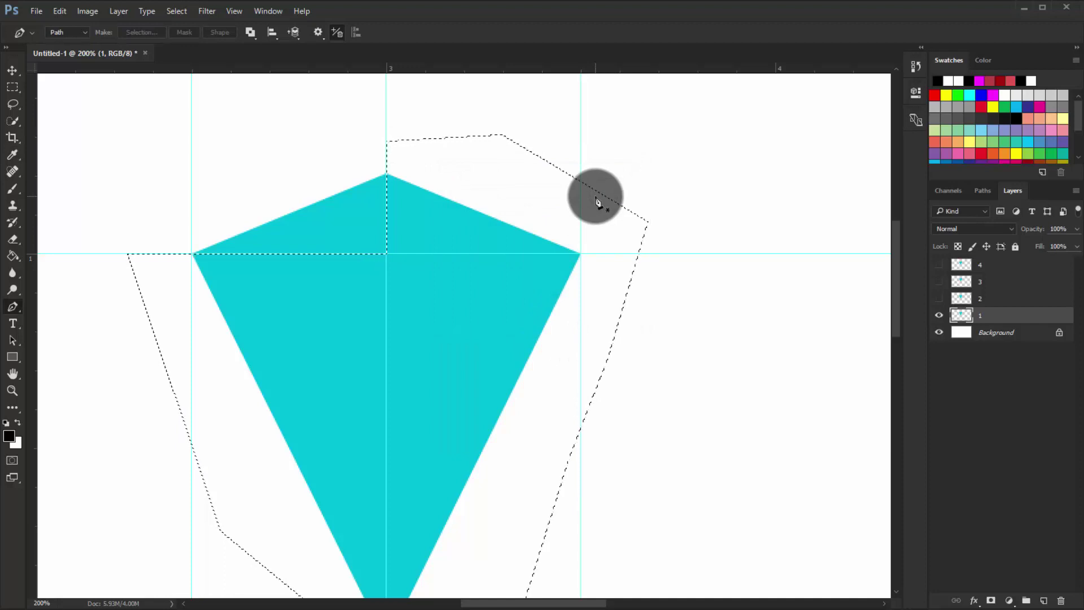
{"action": "key", "text": "Delete"}
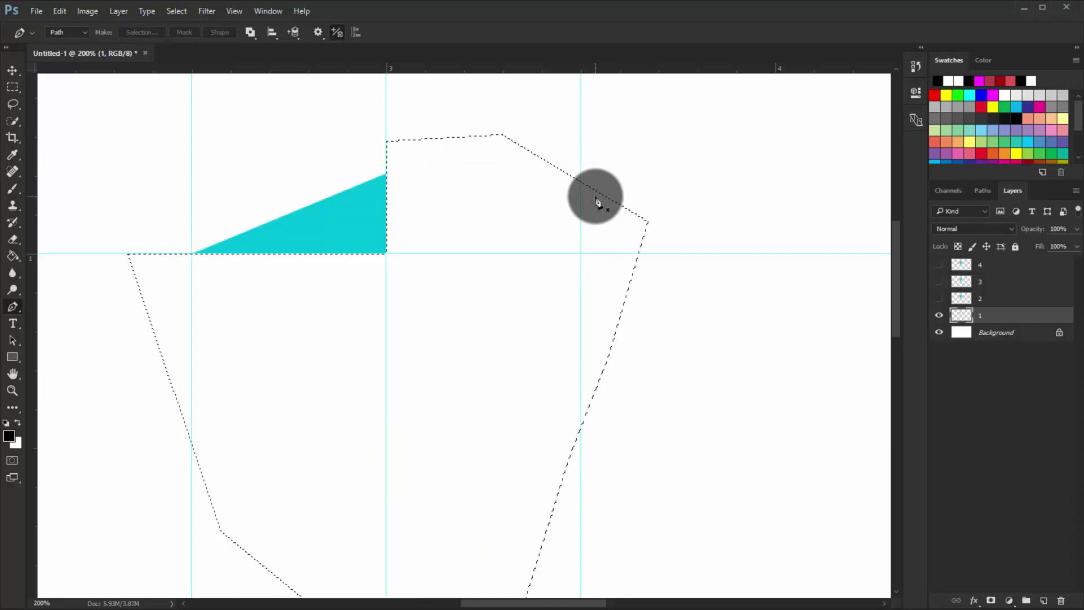
{"action": "left_click", "coordinate": [940, 298]}
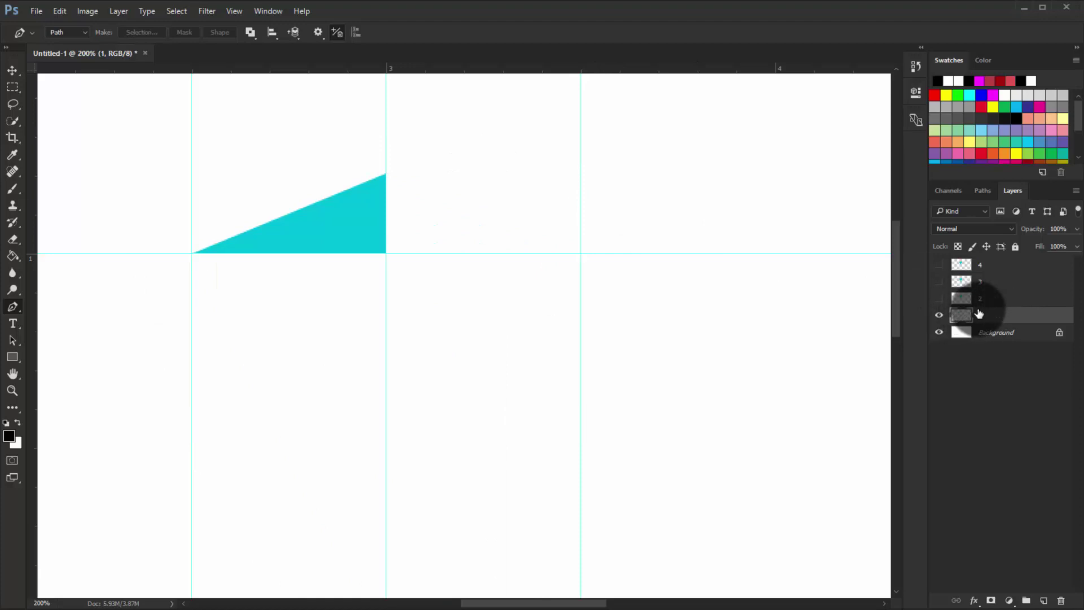
Step: Fill the triangle with lighter cyan #47dff2 and show layer 2's kite again
{"action": "left_click", "coordinate": [9, 436]}
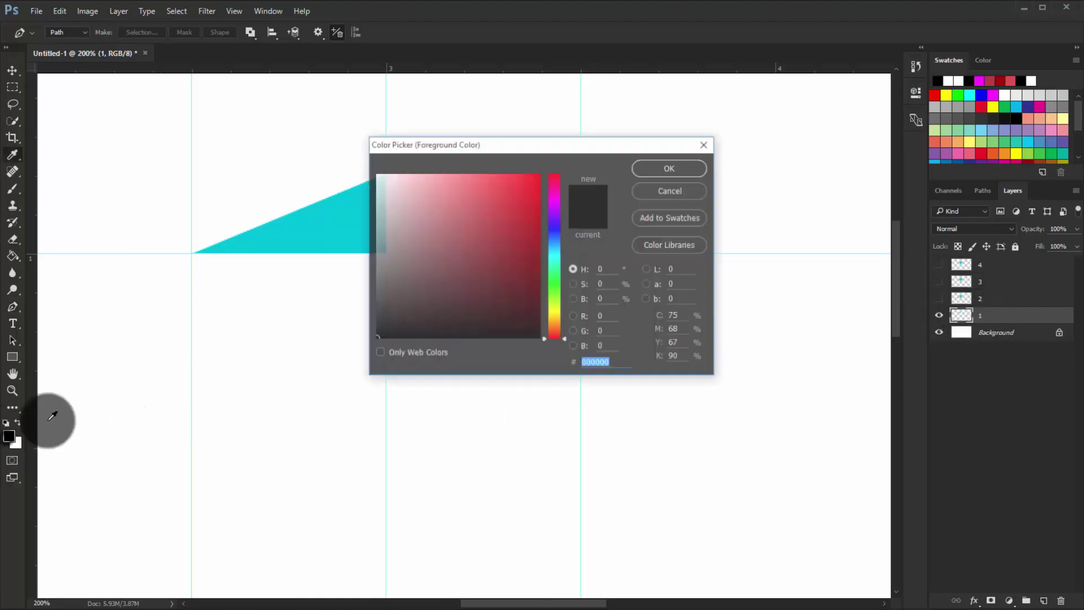
{"action": "left_click", "coordinate": [348, 241]}
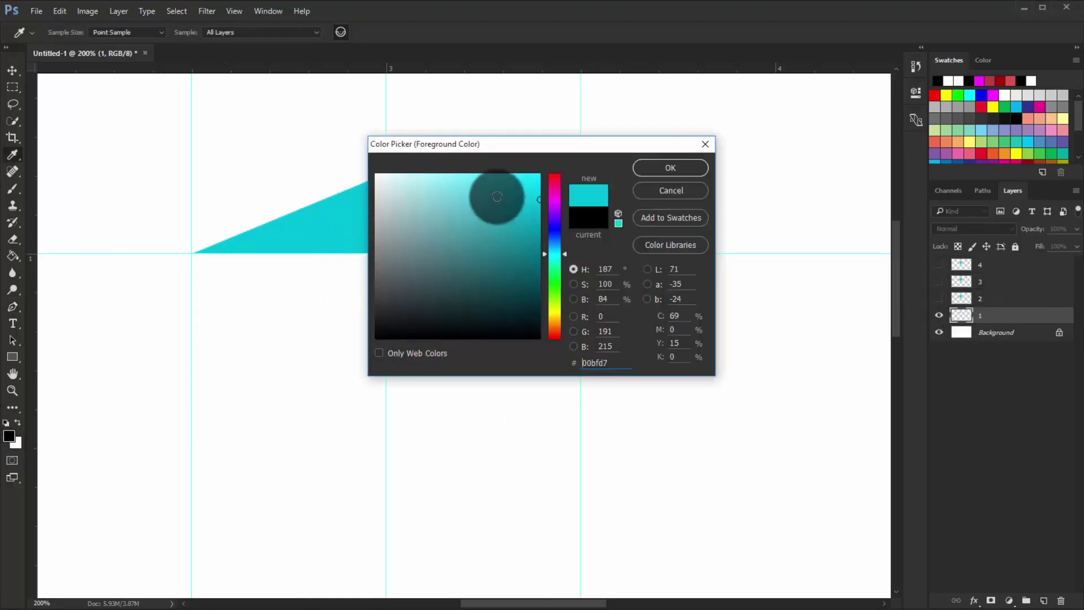
{"action": "left_click", "coordinate": [664, 168]}
{"action": "key", "text": "p"}
{"action": "left_click", "coordinate": [18, 256]}
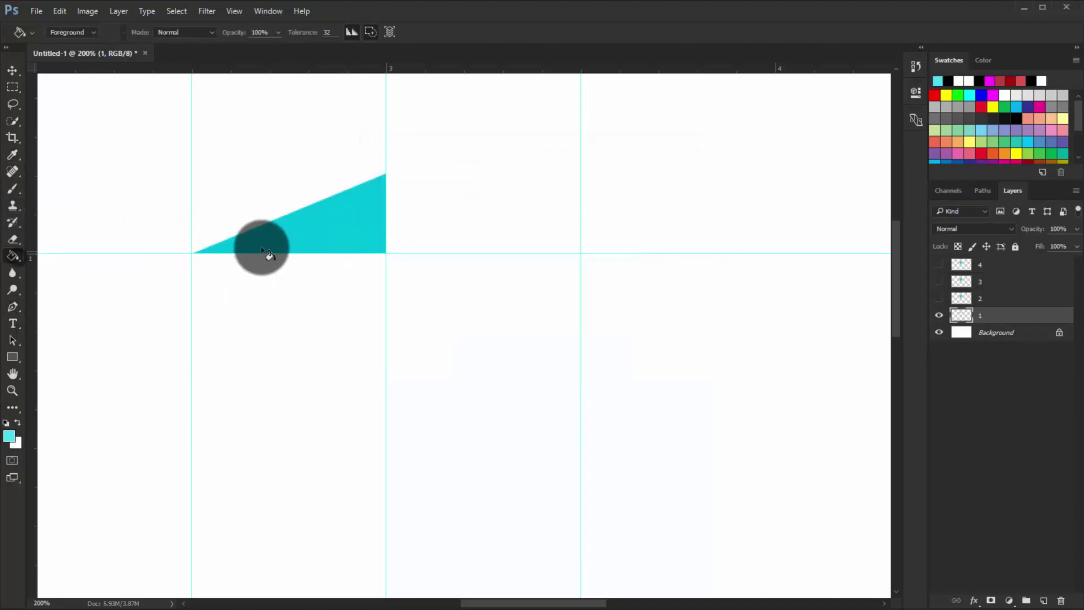
{"action": "left_click", "coordinate": [310, 239]}
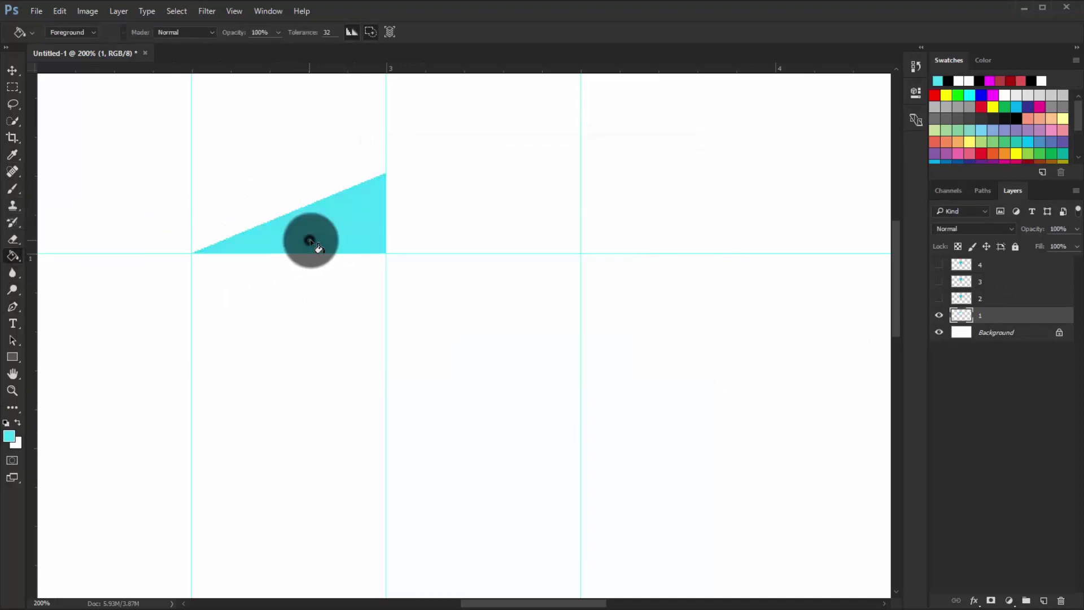
{"action": "left_click", "coordinate": [940, 299]}
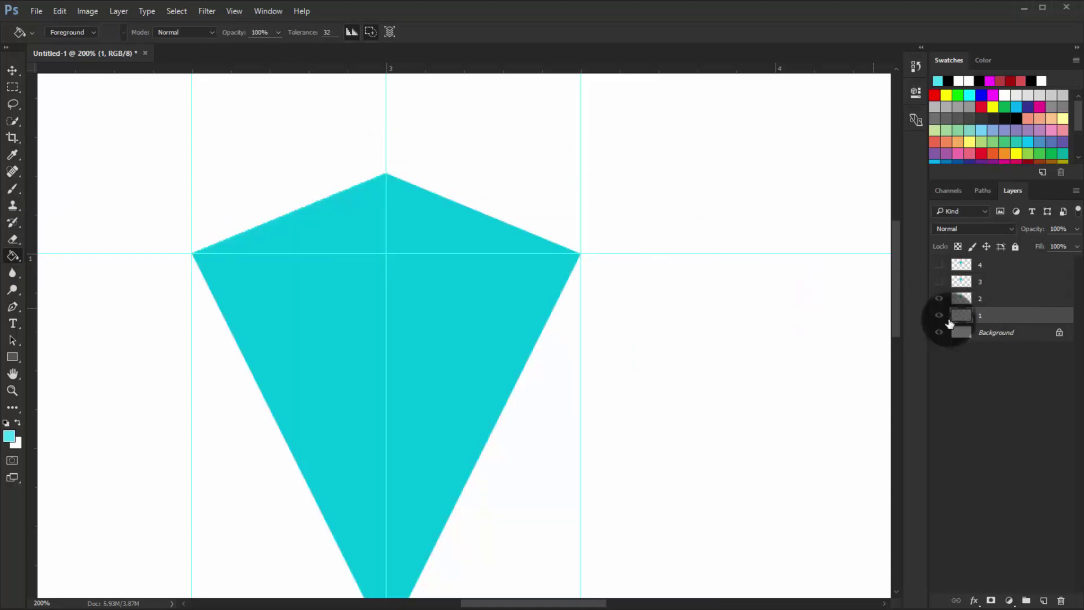
Step: Move layer 1 to the top of the stack, showing the light facet over layer 4's kite
{"action": "left_click", "coordinate": [994, 299]}
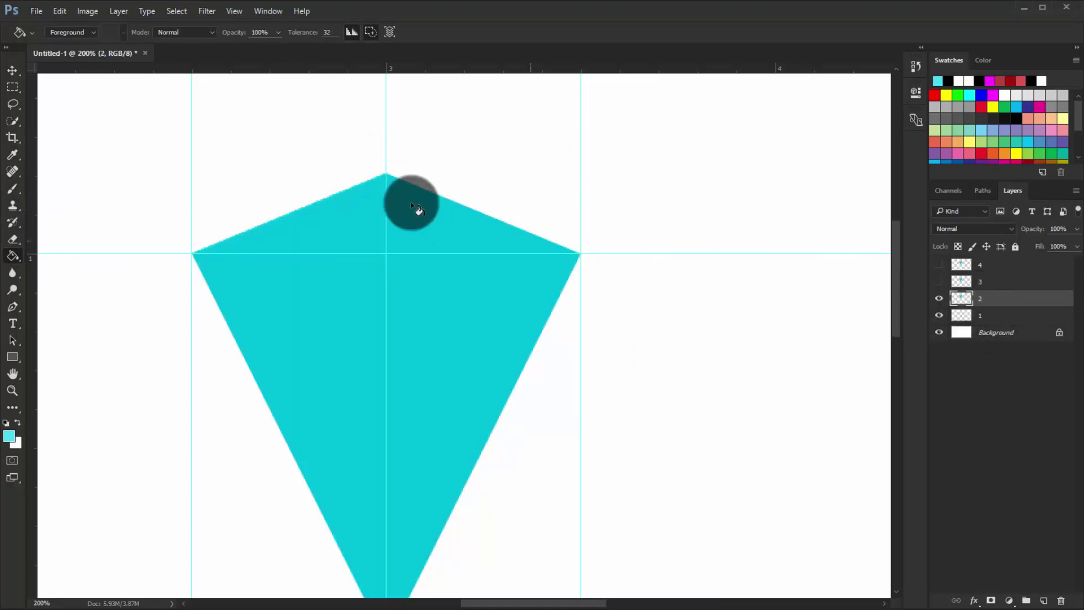
{"action": "left_click", "coordinate": [1003, 316]}
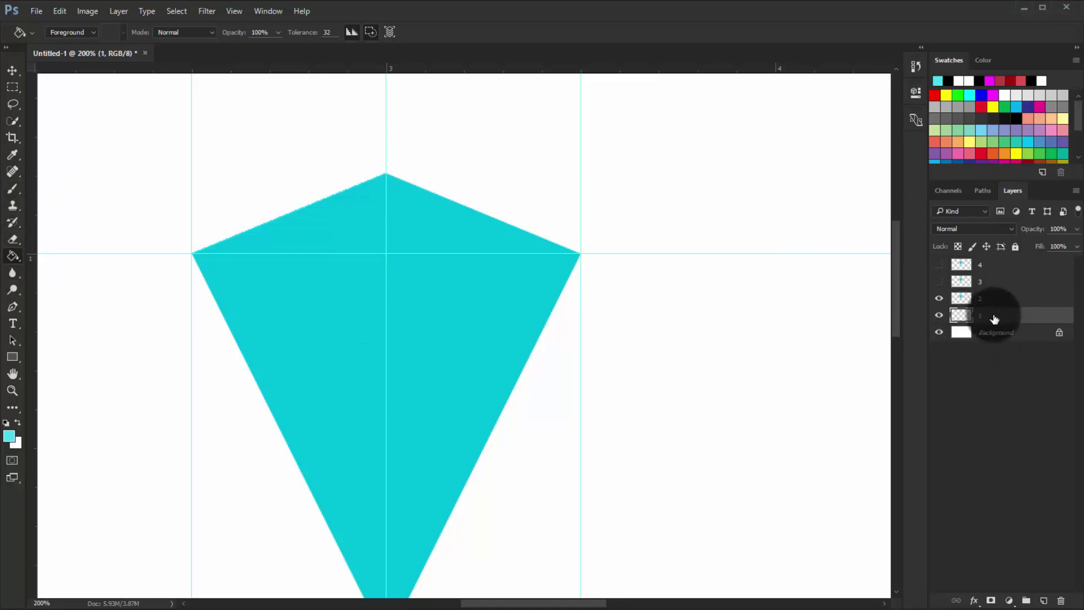
{"action": "mouse_move", "coordinate": [994, 312]}
{"action": "left_mouse_down"}
{"action": "mouse_move", "coordinate": [989, 267]}
{"action": "mouse_move", "coordinate": [1004, 319]}
{"action": "mouse_move", "coordinate": [999, 270]}
{"action": "mouse_move", "coordinate": [961, 282]}
{"action": "left_mouse_up"}
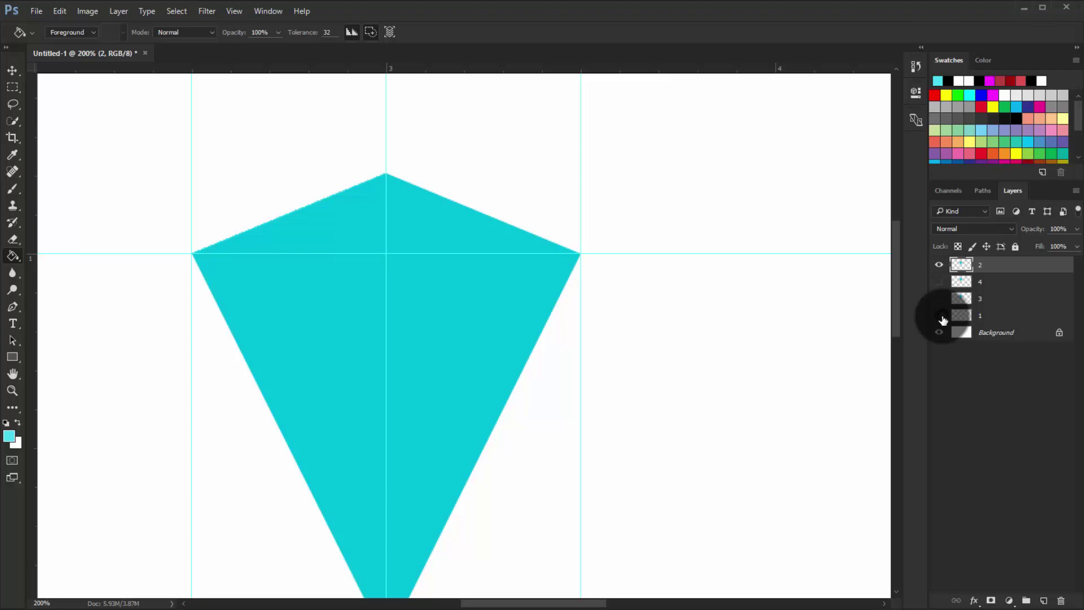
{"action": "left_click", "coordinate": [1002, 318]}
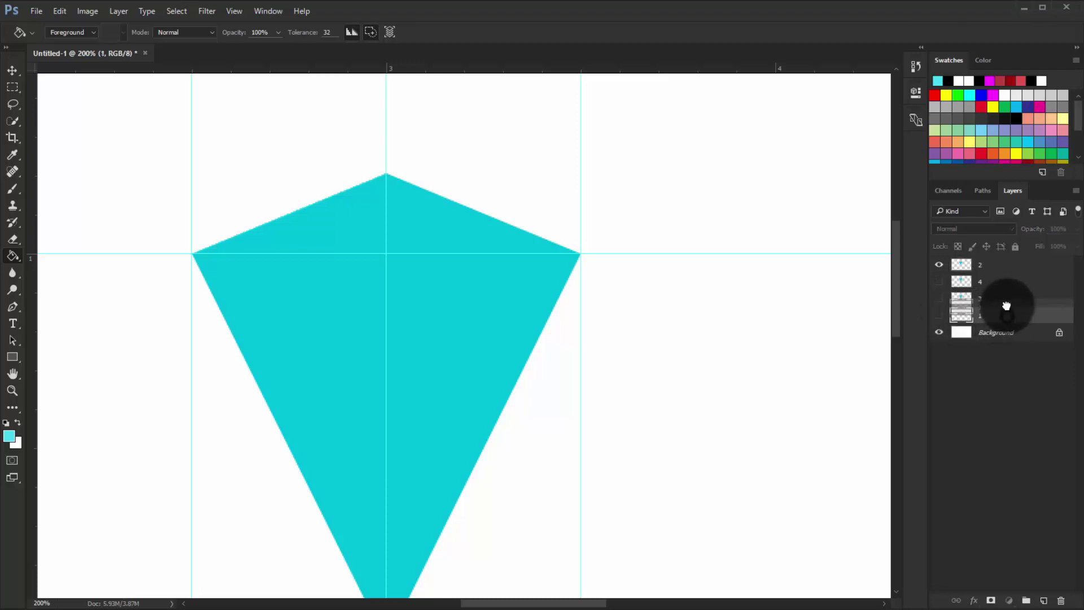
{"action": "left_click_drag", "start_coordinate": [1006, 305], "coordinate": [999, 264]}
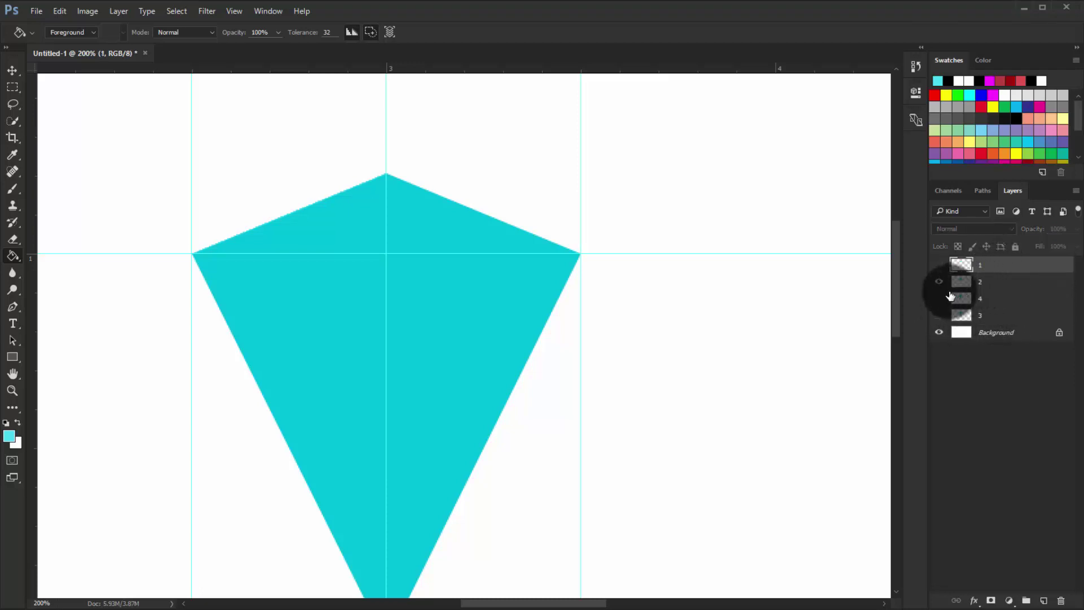
{"action": "left_click_drag", "start_coordinate": [946, 299], "coordinate": [949, 274]}
{"action": "left_click", "coordinate": [941, 265]}
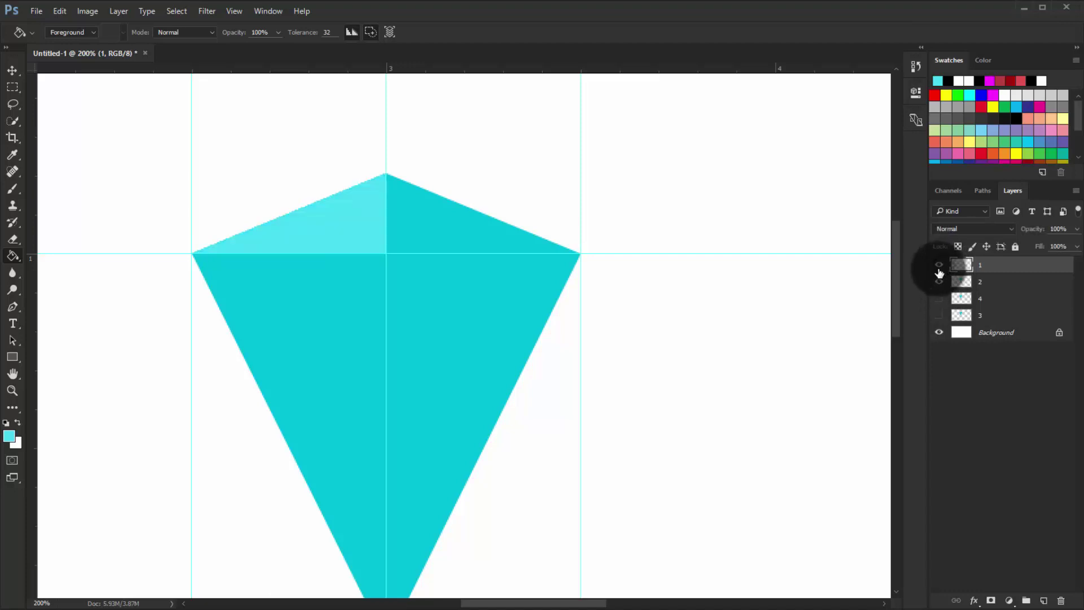
{"action": "scroll", "coordinate": [565, 339], "scroll_direction": "down", "scroll_amount": 3}
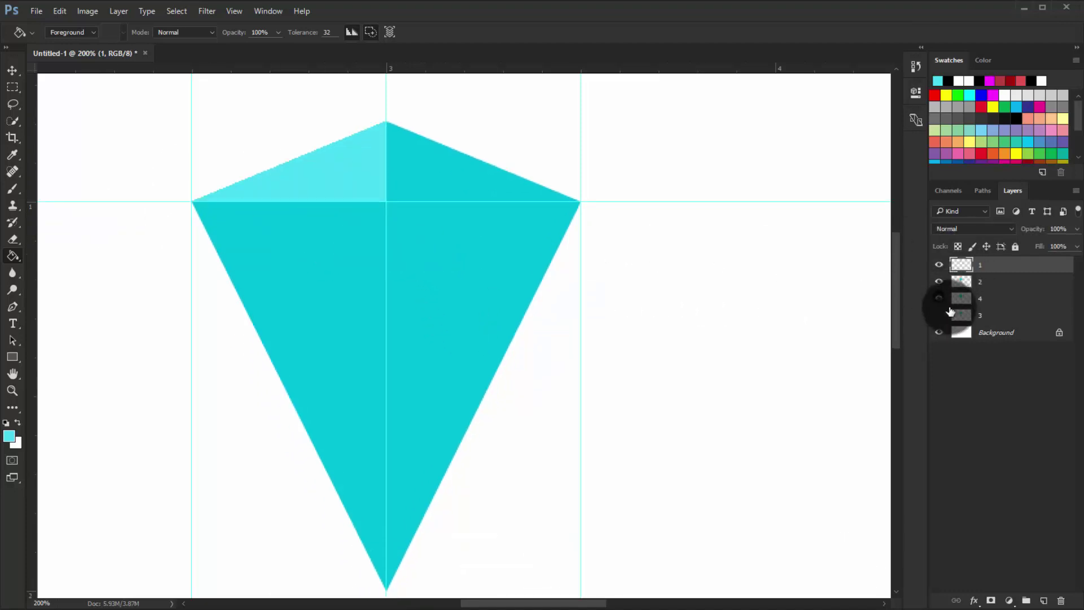
{"action": "left_click", "coordinate": [939, 282]}
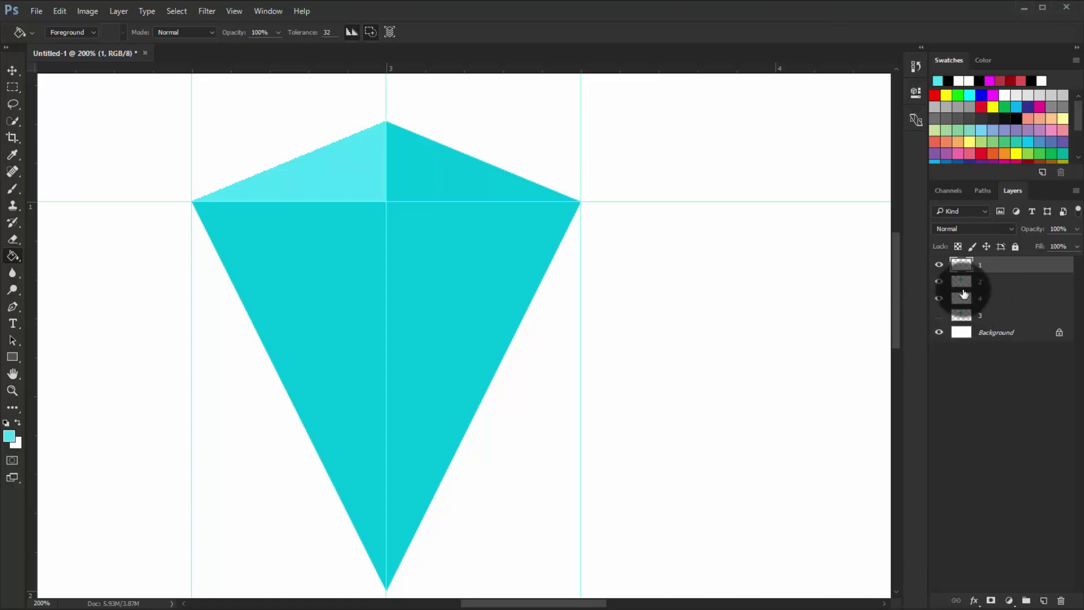
{"action": "left_click", "coordinate": [17, 312]}
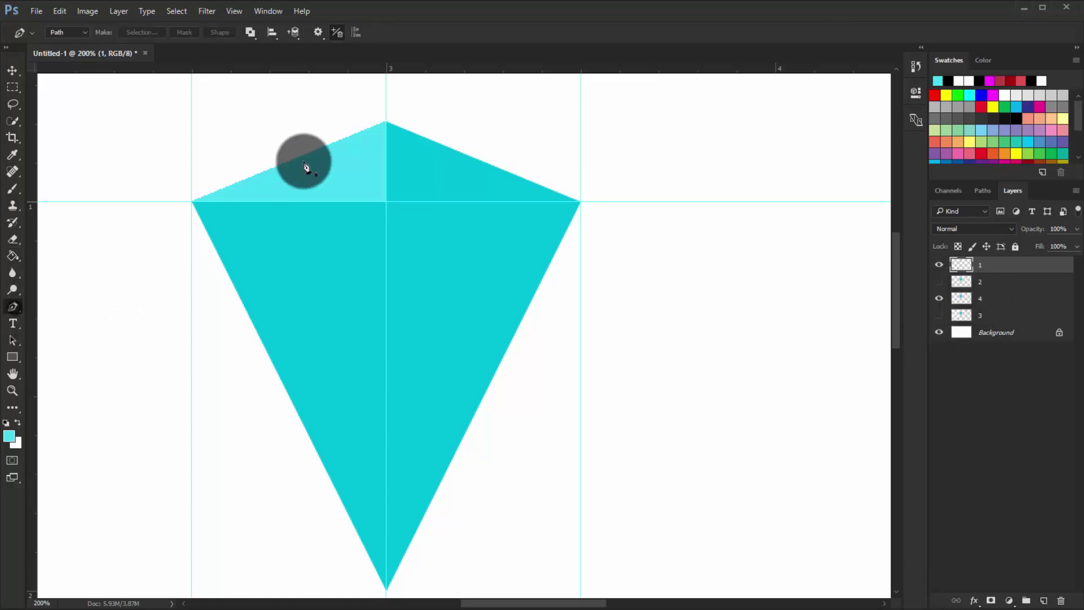
Step: Trace a closed Pen path around the kite's left area, from top point back to top
{"action": "left_click", "coordinate": [386, 87]}
{"action": "scroll", "coordinate": [390, 270], "scroll_direction": "down", "scroll_amount": 1}
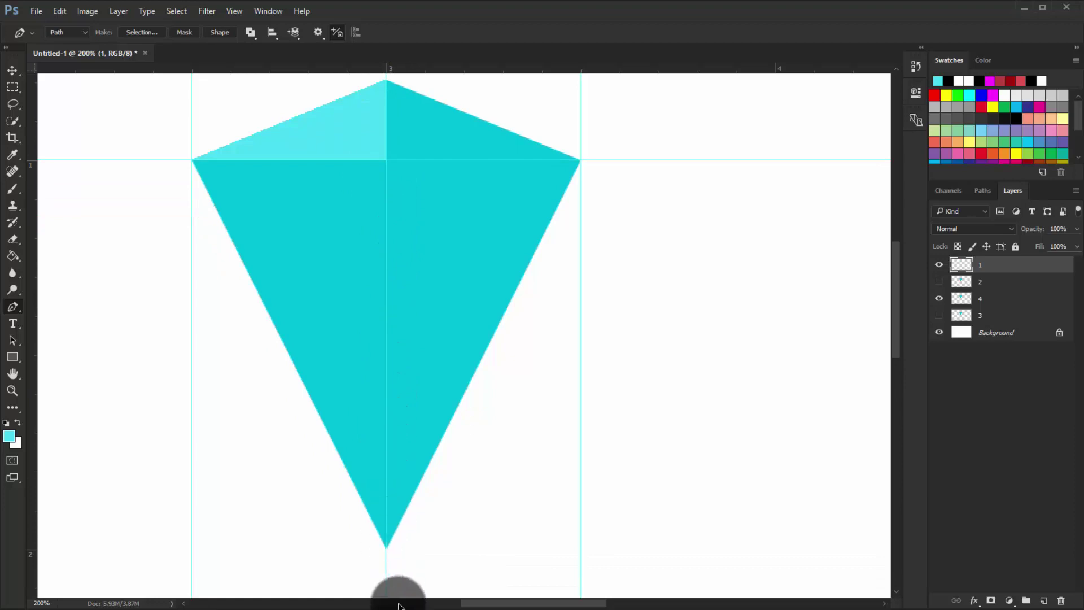
{"action": "left_click", "coordinate": [387, 581]}
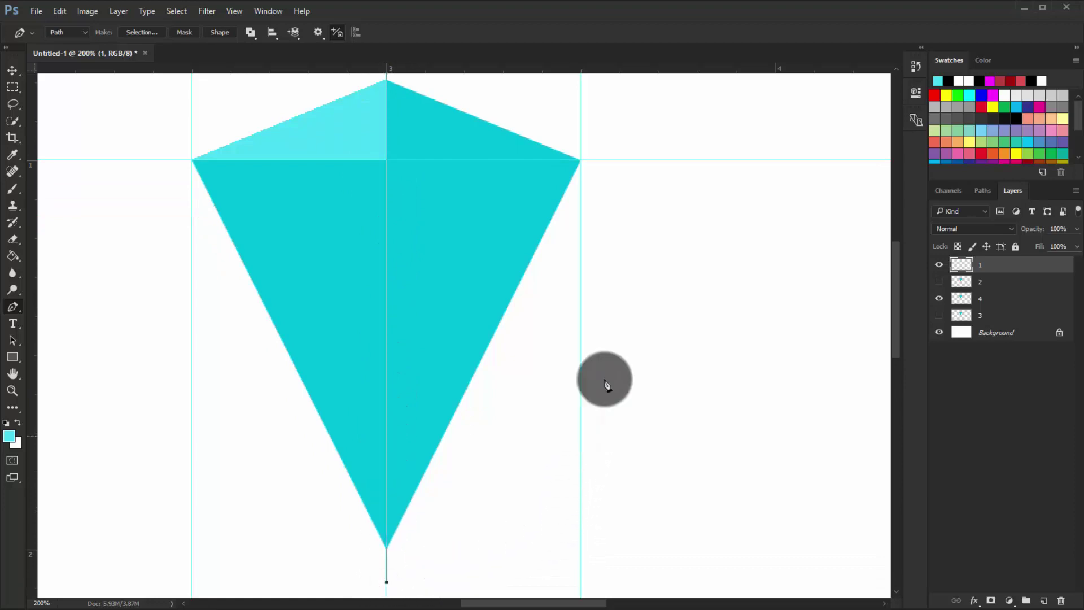
{"action": "left_click", "coordinate": [619, 359]}
{"action": "scroll", "coordinate": [655, 282], "scroll_direction": "up", "scroll_amount": 2}
{"action": "scroll", "coordinate": [611, 412], "scroll_direction": "down", "scroll_amount": 1}
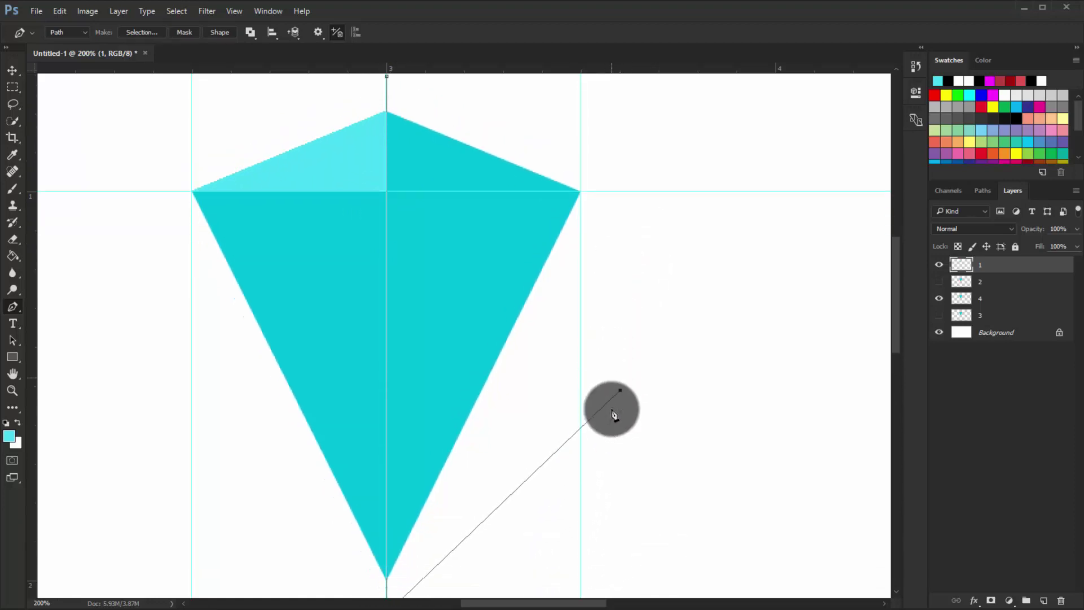
{"action": "scroll", "coordinate": [613, 412], "scroll_direction": "down", "scroll_amount": 3}
{"action": "left_click", "coordinate": [582, 455]}
{"action": "left_click", "coordinate": [322, 565]}
{"action": "left_click", "coordinate": [193, 441]}
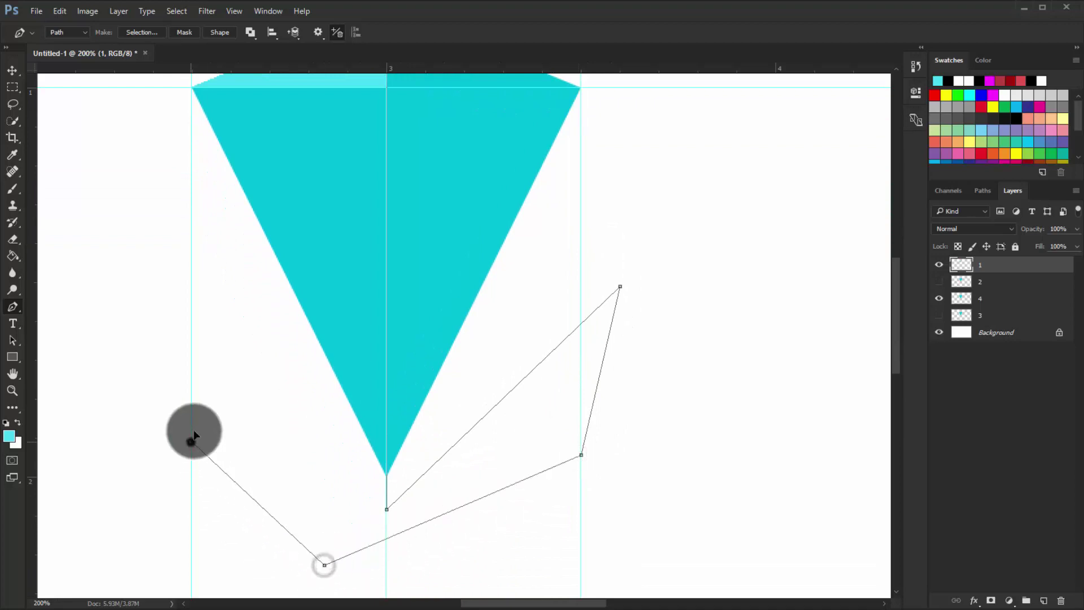
{"action": "scroll", "coordinate": [197, 339], "scroll_direction": "up", "scroll_amount": 2}
{"action": "scroll", "coordinate": [169, 271], "scroll_direction": "up", "scroll_amount": 1}
{"action": "left_click", "coordinate": [131, 232]}
{"action": "left_click", "coordinate": [202, 134]}
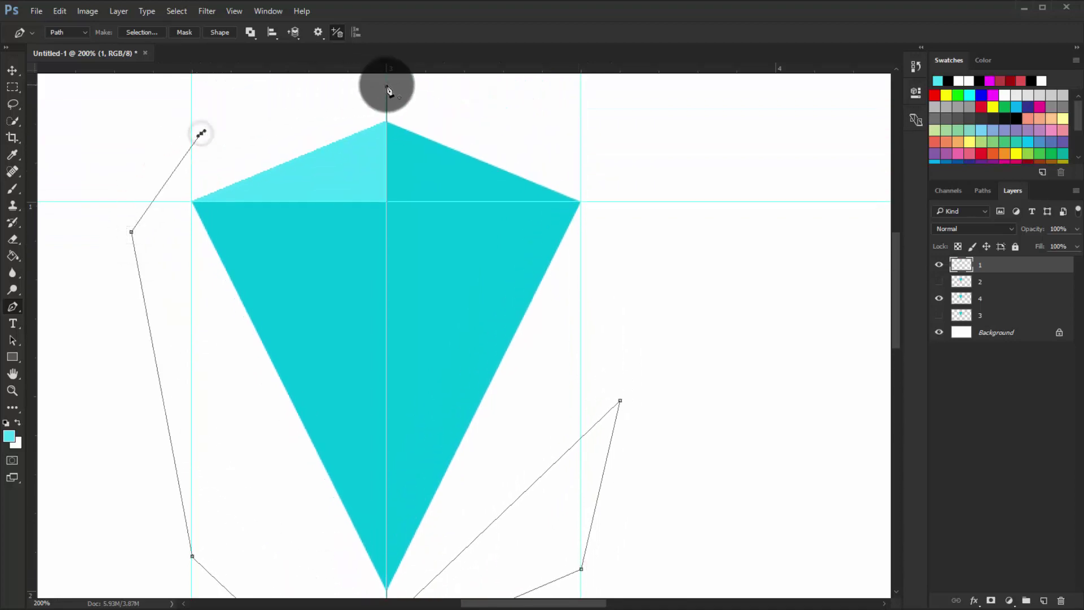
{"action": "left_click", "coordinate": [387, 86]}
Step: Convert the path to a selection and fill it with the kite's cyan
{"action": "right_click", "coordinate": [356, 159]}
{"action": "left_click", "coordinate": [404, 220]}
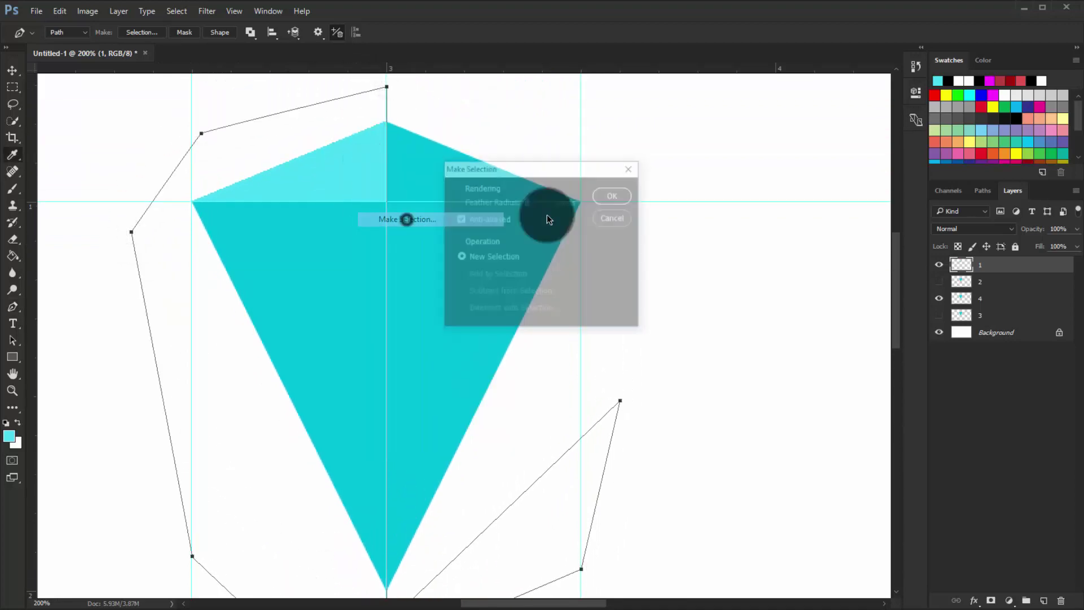
{"action": "left_click", "coordinate": [624, 194]}
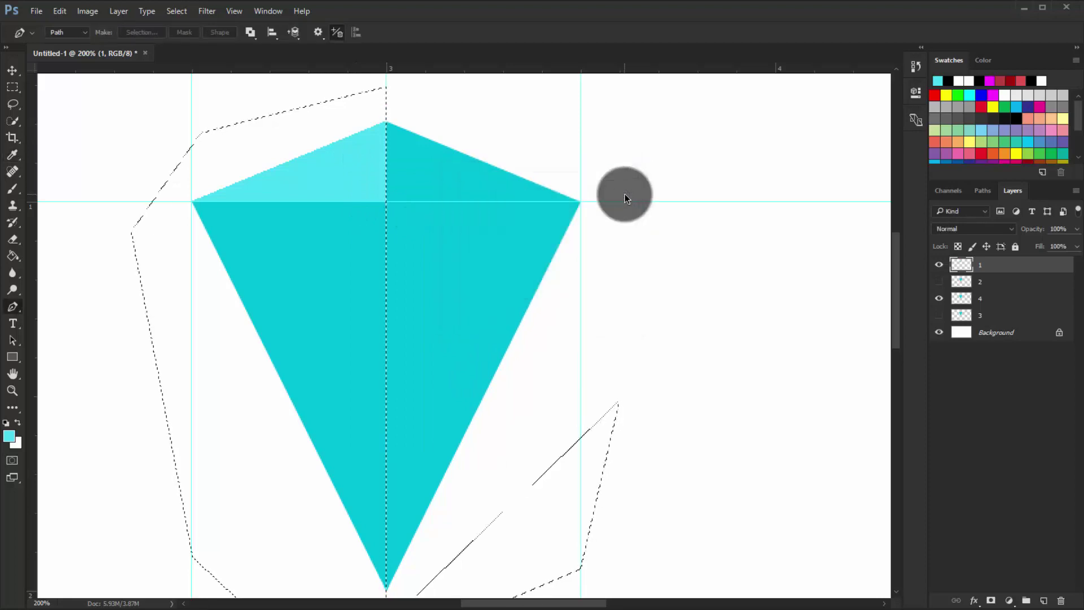
{"action": "key", "text": "alt+BackSpace"}
Step: Deselect and make layer 1 visible again
{"action": "key", "text": "ctrl+d"}
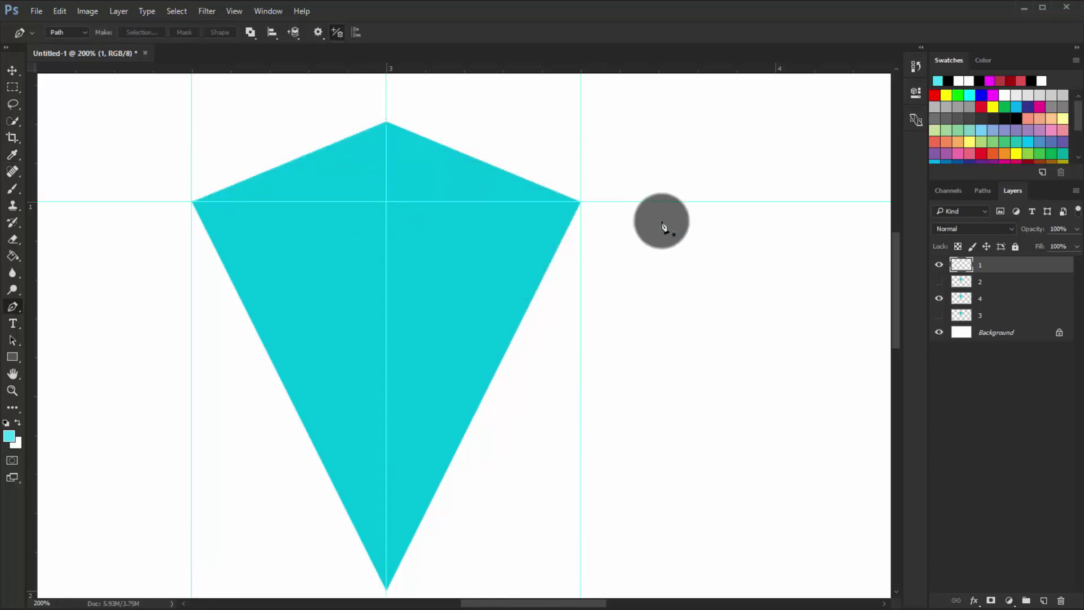
{"action": "left_click", "coordinate": [949, 282]}
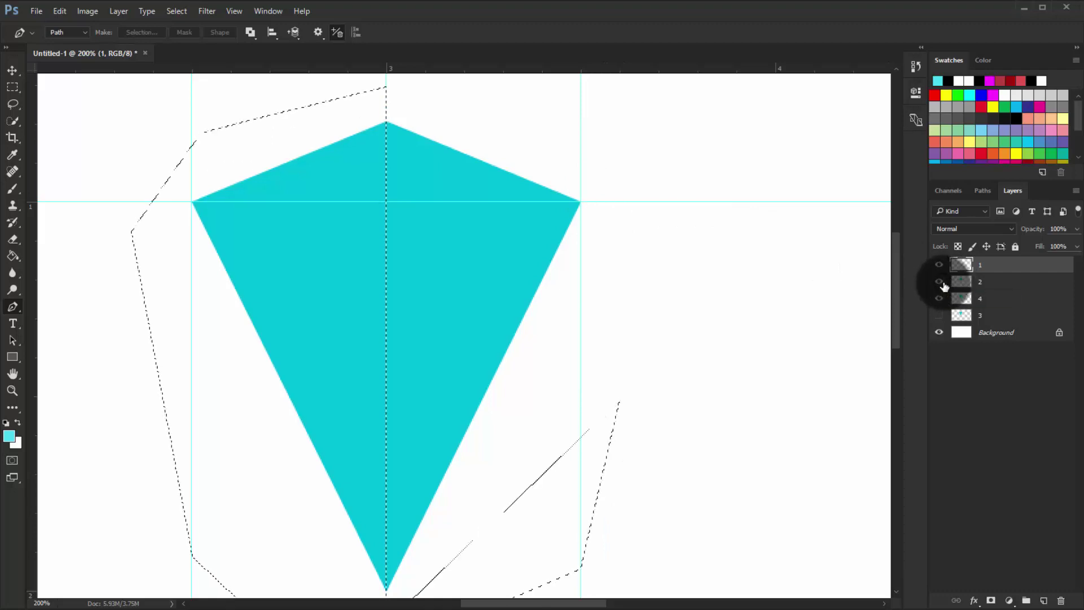
{"action": "left_click", "coordinate": [944, 282]}
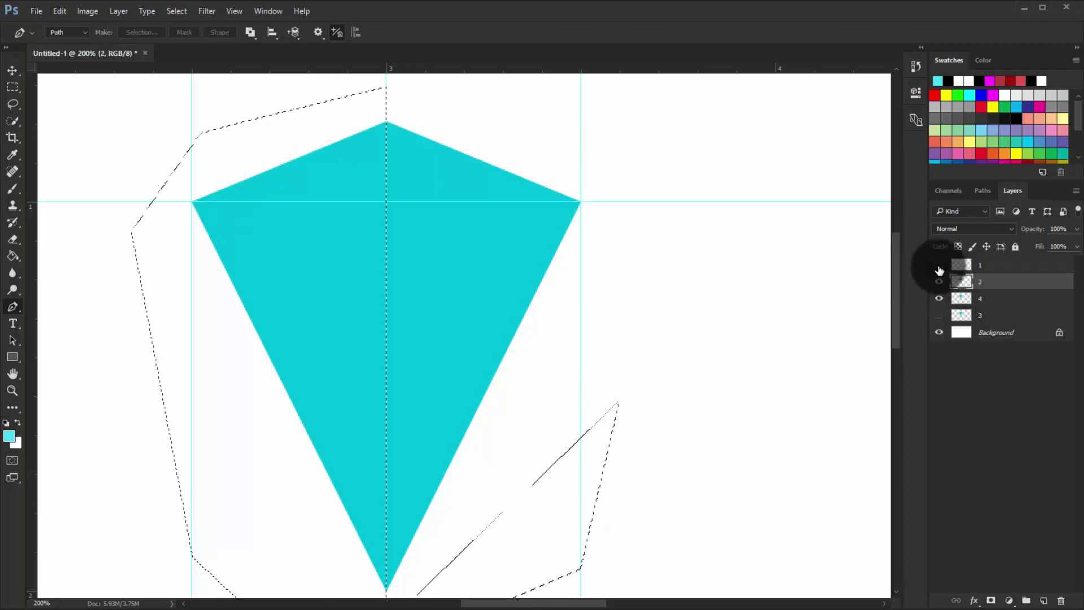
{"action": "left_click", "coordinate": [974, 271]}
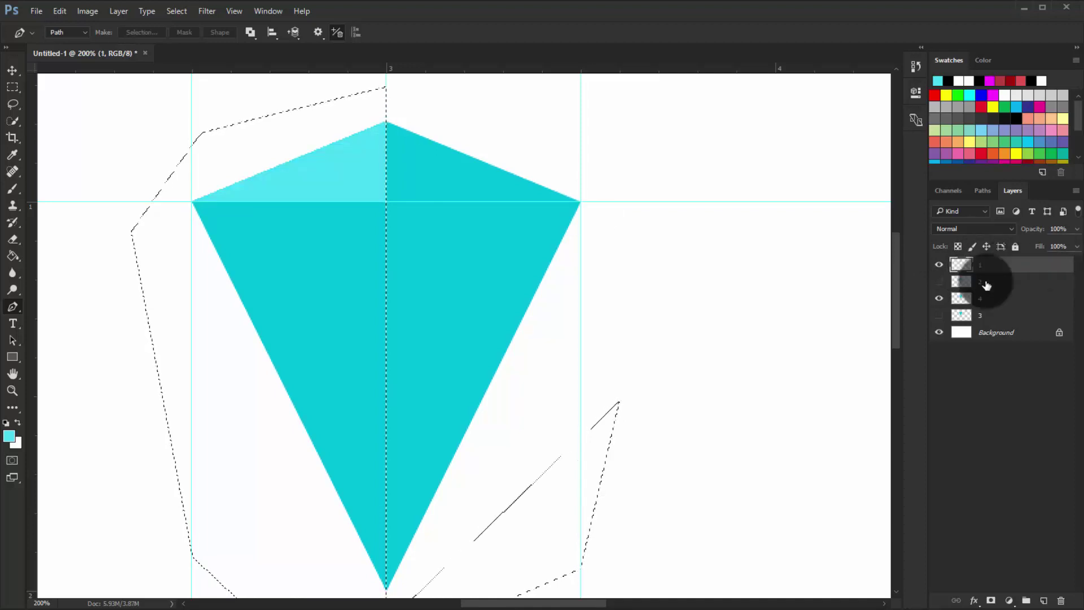
Step: Show layer 2 and make it the active layer
{"action": "scroll", "coordinate": [695, 395], "scroll_direction": "down", "scroll_amount": 2}
{"action": "scroll", "coordinate": [696, 400], "scroll_direction": "down", "scroll_amount": 1}
{"action": "scroll", "coordinate": [695, 396], "scroll_direction": "down", "scroll_amount": 3}
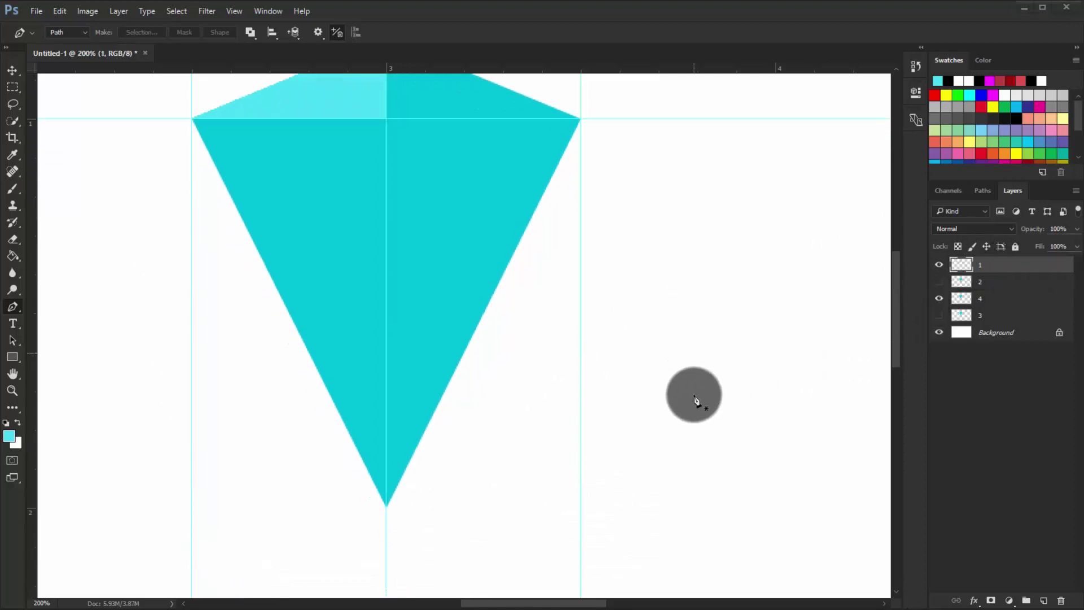
{"action": "scroll", "coordinate": [694, 396], "scroll_direction": "up", "scroll_amount": 2}
{"action": "scroll", "coordinate": [694, 395], "scroll_direction": "up", "scroll_amount": 2}
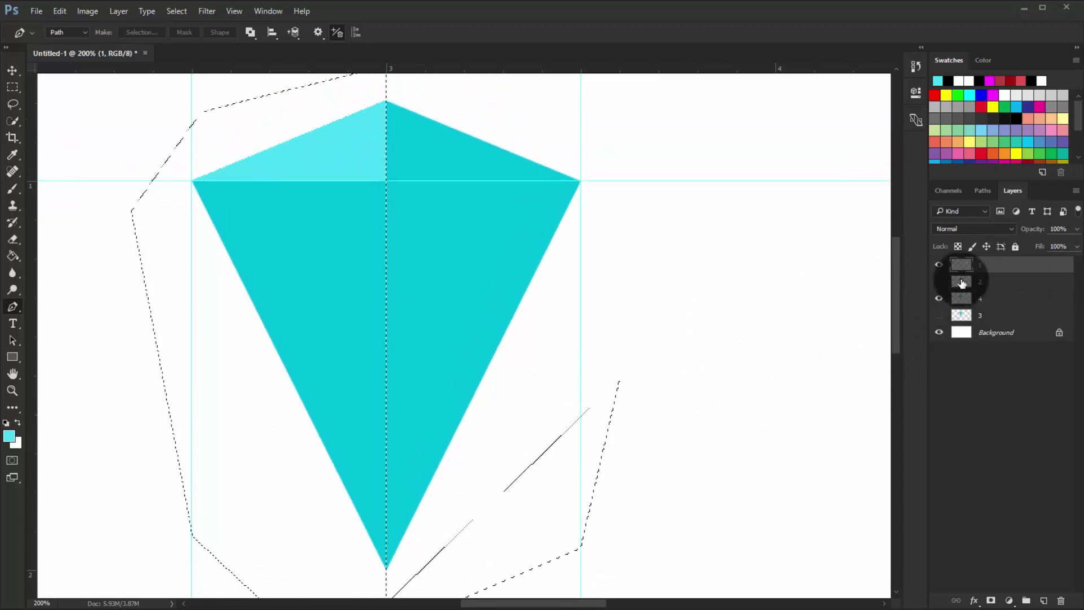
{"action": "left_click", "coordinate": [939, 282]}
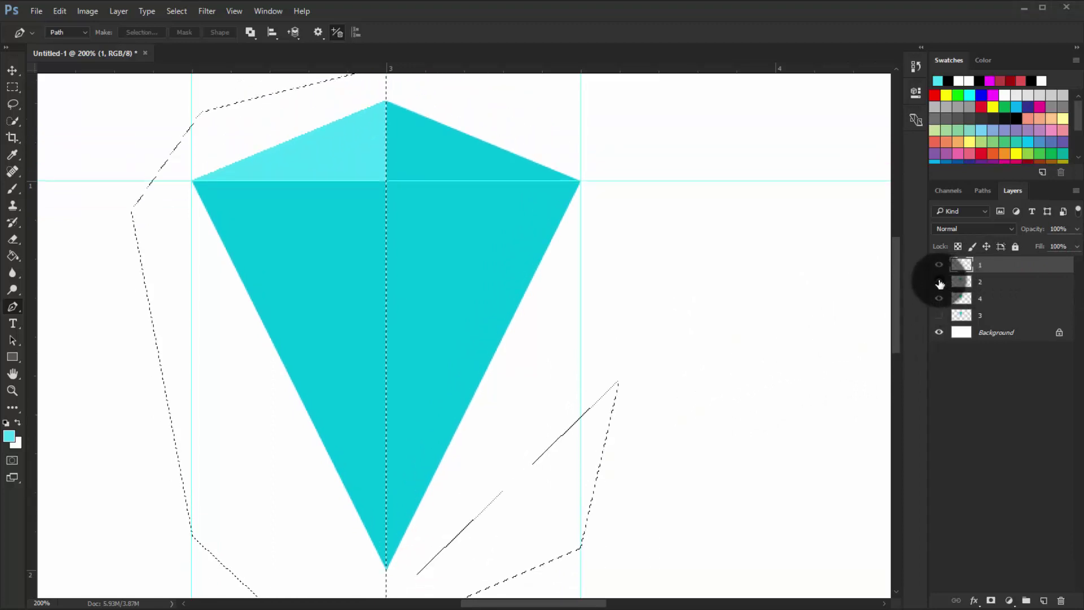
{"action": "left_click", "coordinate": [982, 282]}
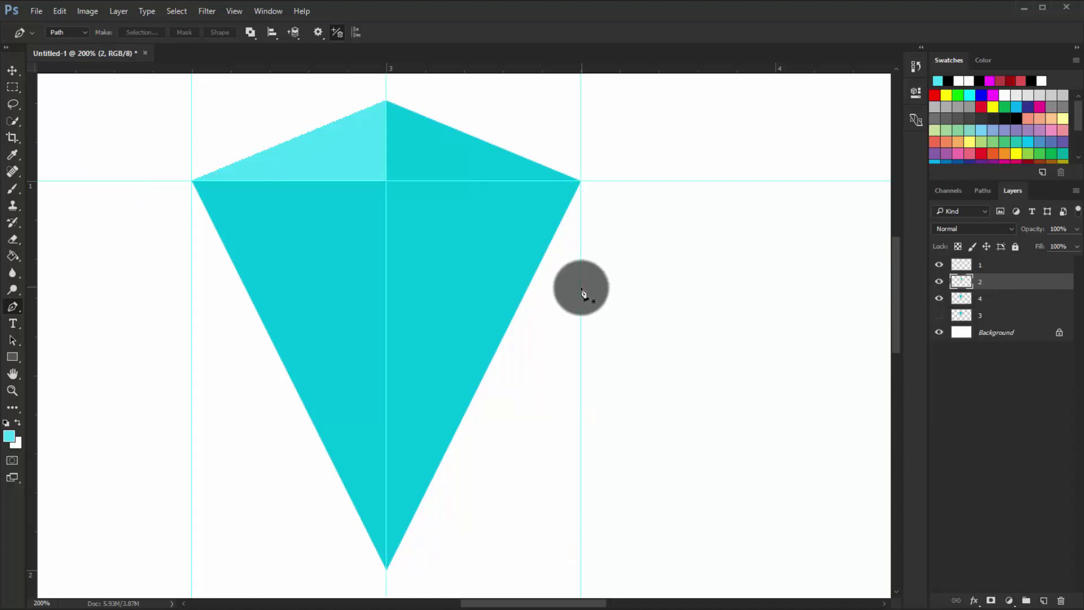
Step: Paint-bucket the kite's right half in darker teal #1b9bab, then select layer 4
{"action": "left_click", "coordinate": [13, 257]}
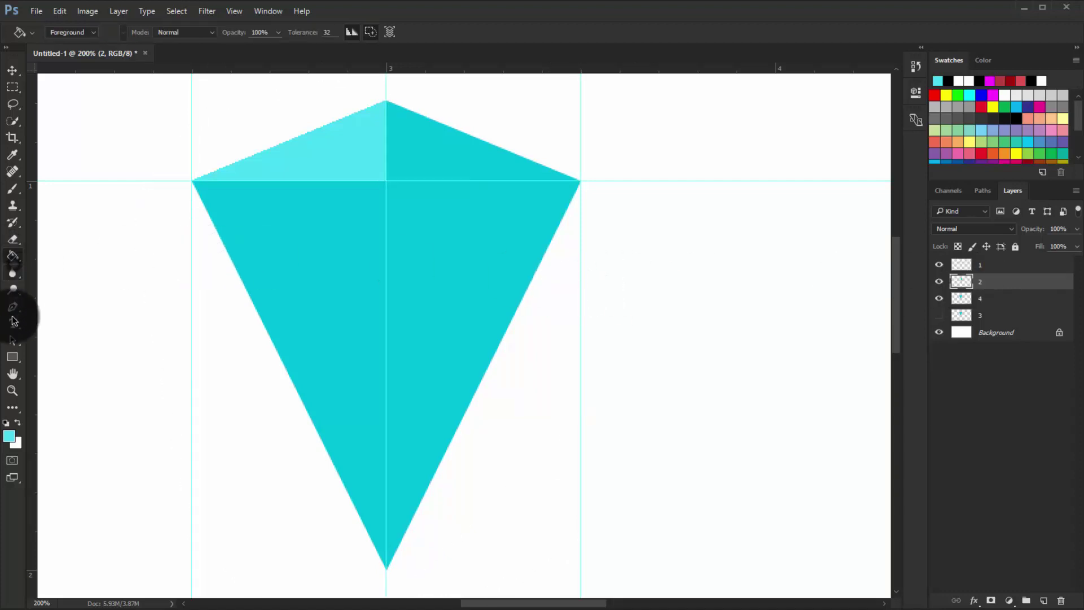
{"action": "left_click", "coordinate": [9, 435]}
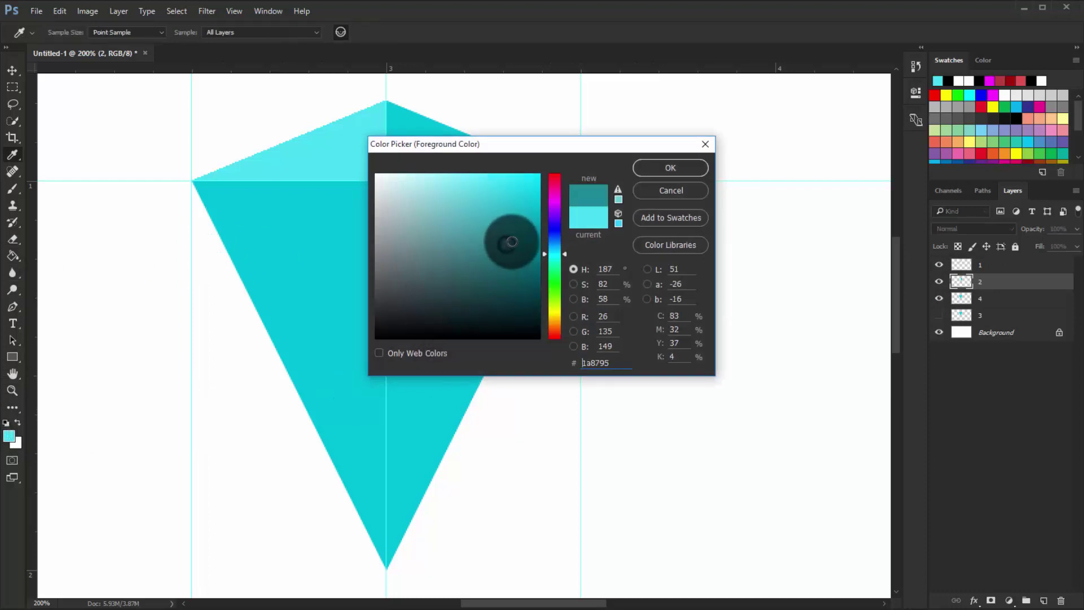
{"action": "left_click_drag", "start_coordinate": [507, 244], "coordinate": [515, 227]}
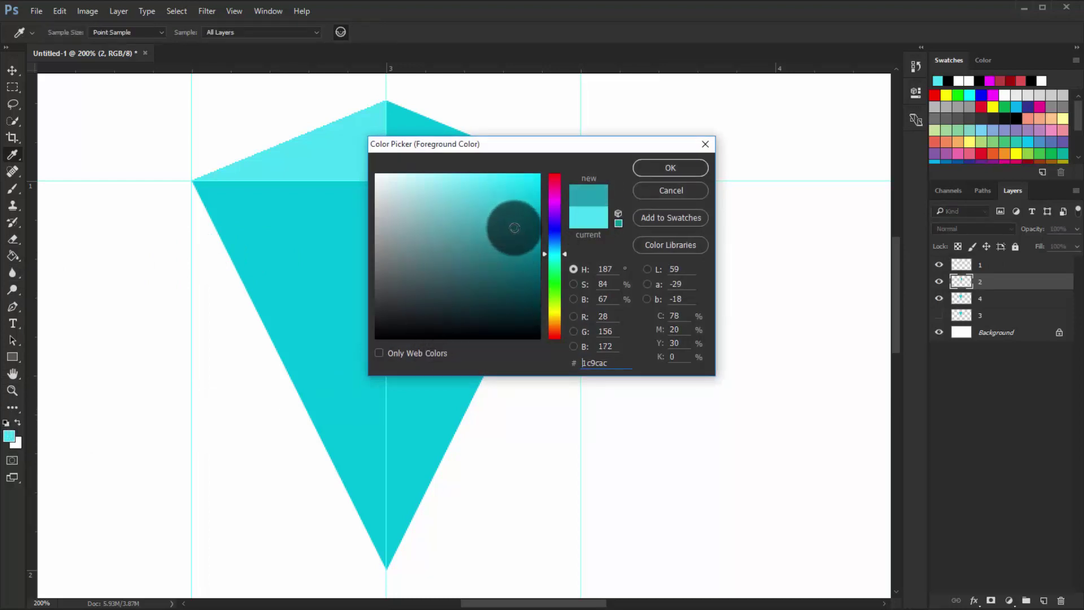
{"action": "left_click", "coordinate": [655, 168]}
{"action": "left_click", "coordinate": [449, 255]}
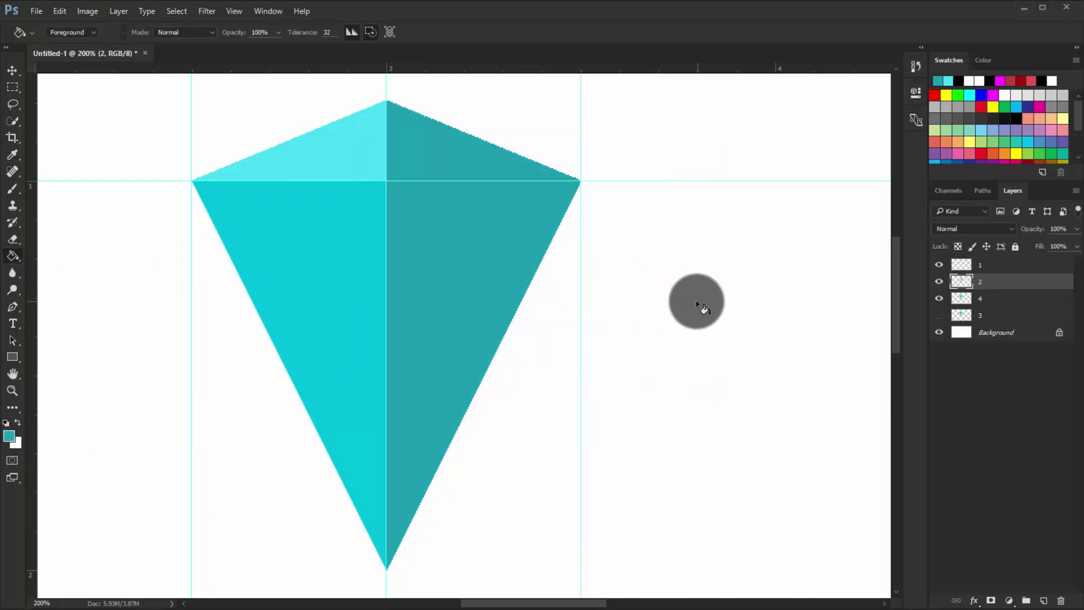
{"action": "left_click", "coordinate": [983, 298]}
{"action": "left_click", "coordinate": [939, 300]}
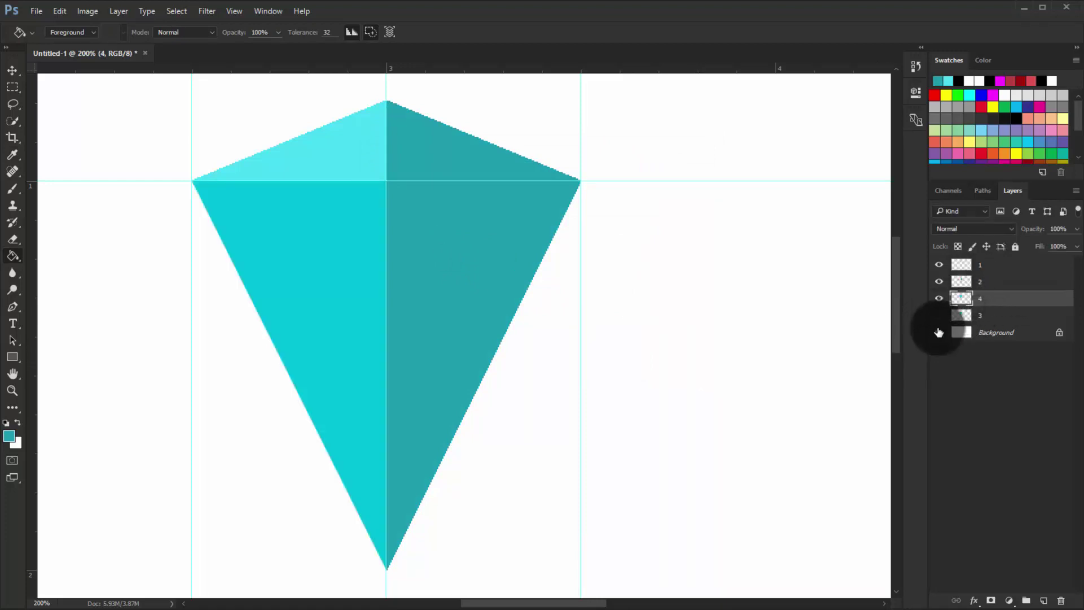
Step: On layer 3, trace a closed Pen path around the kite's right half
{"action": "left_click", "coordinate": [999, 316]}
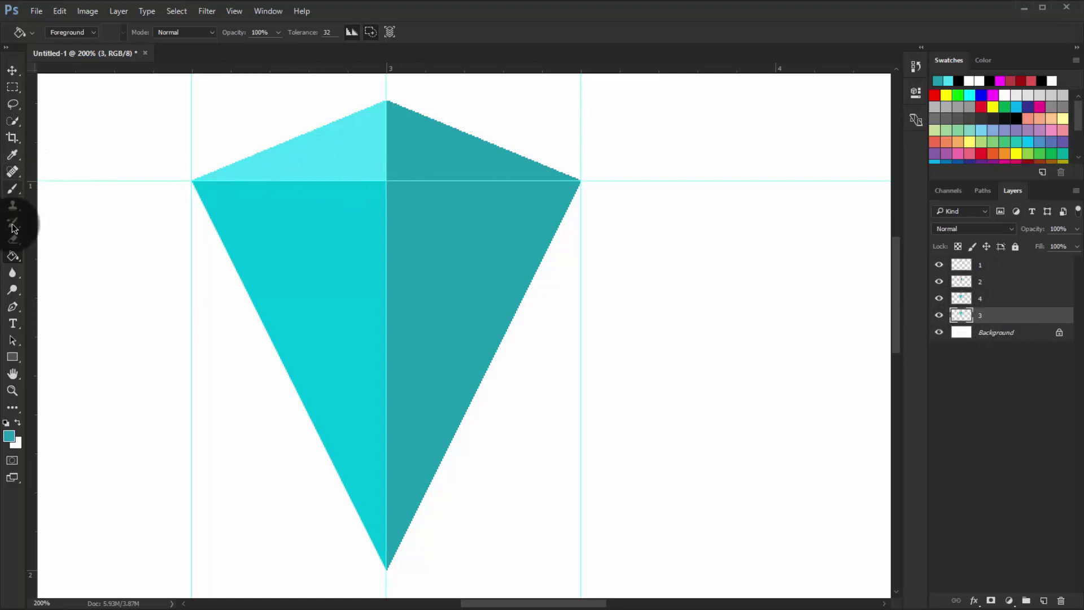
{"action": "left_click", "coordinate": [12, 307]}
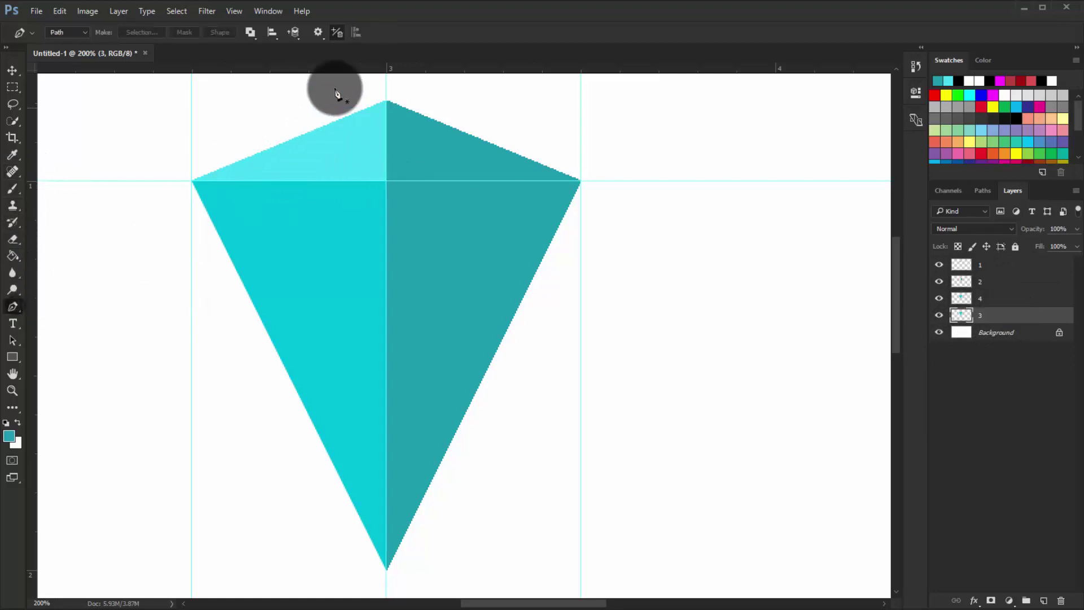
{"action": "left_click", "coordinate": [387, 79]}
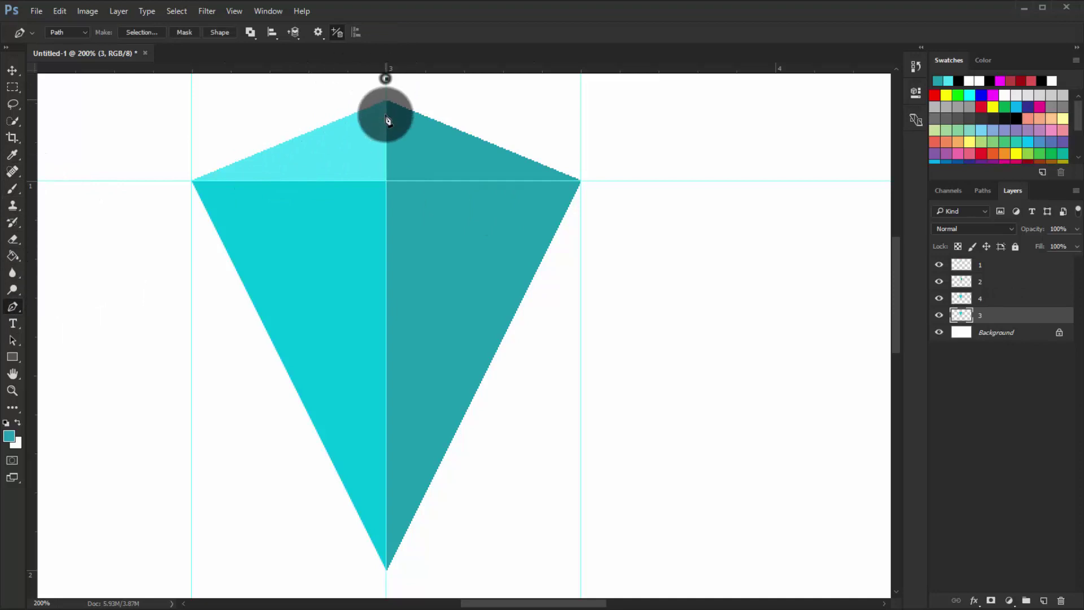
{"action": "left_click", "coordinate": [387, 181]}
{"action": "left_click", "coordinate": [619, 181]}
{"action": "left_click", "coordinate": [598, 370]}
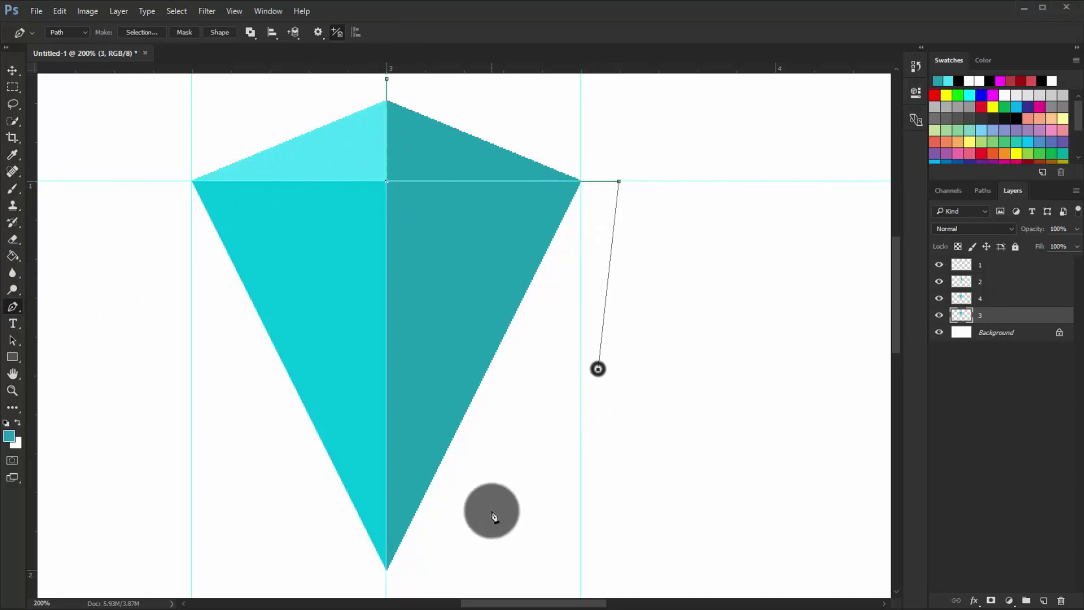
{"action": "left_click", "coordinate": [492, 511]}
{"action": "left_click", "coordinate": [424, 579]}
{"action": "left_click", "coordinate": [291, 581]}
{"action": "left_click", "coordinate": [181, 473]}
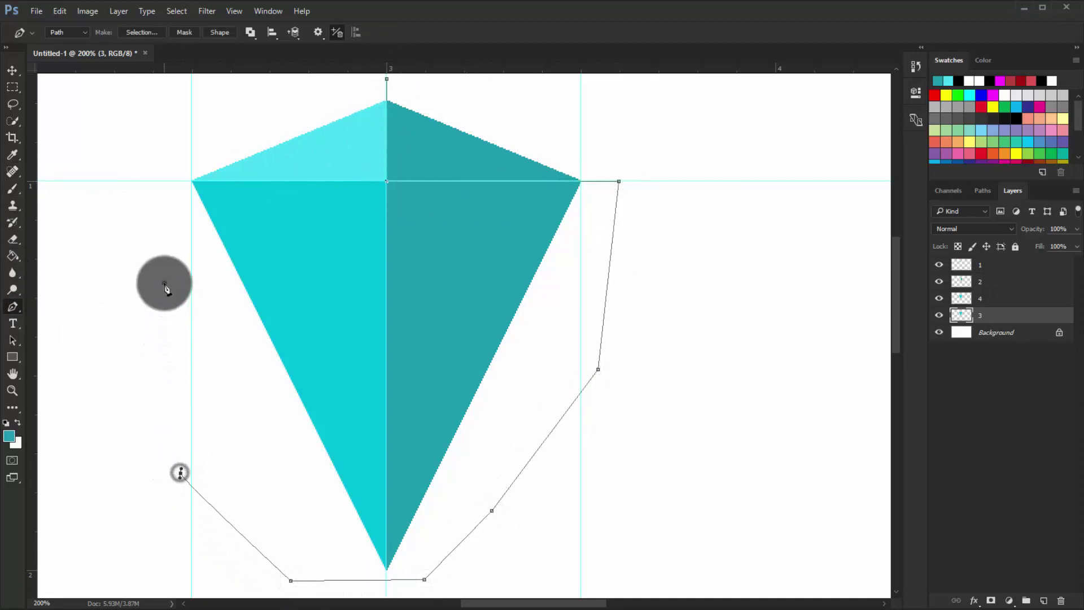
{"action": "left_click", "coordinate": [165, 288]}
{"action": "left_click_drag", "start_coordinate": [157, 168], "coordinate": [278, 106]}
{"action": "left_click", "coordinate": [387, 79]}
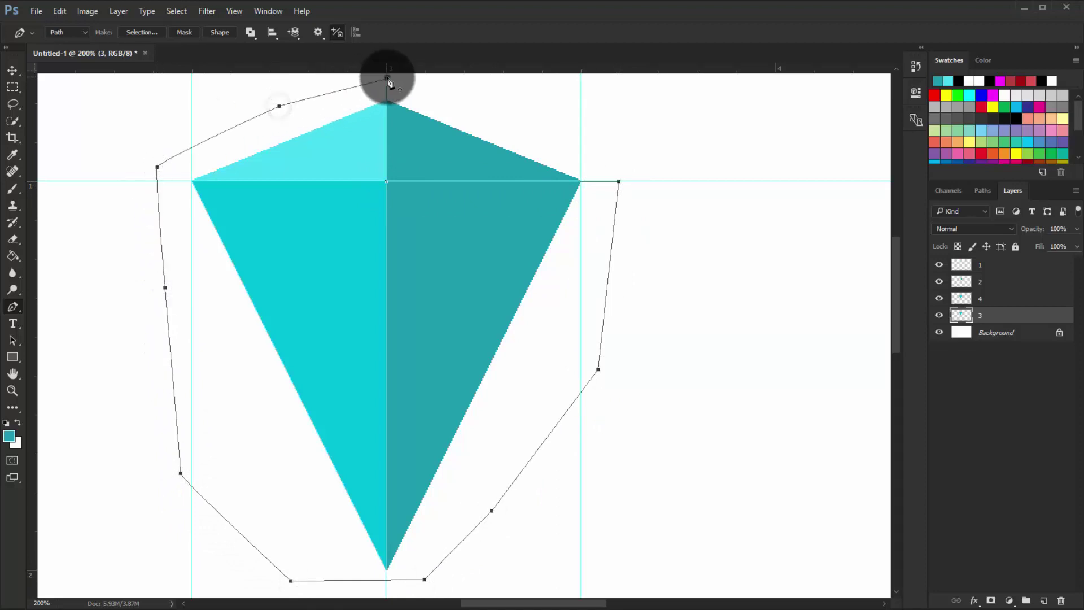
Step: Convert the path to a selection, then deselect
{"action": "right_click", "coordinate": [356, 102]}
{"action": "left_click", "coordinate": [405, 162]}
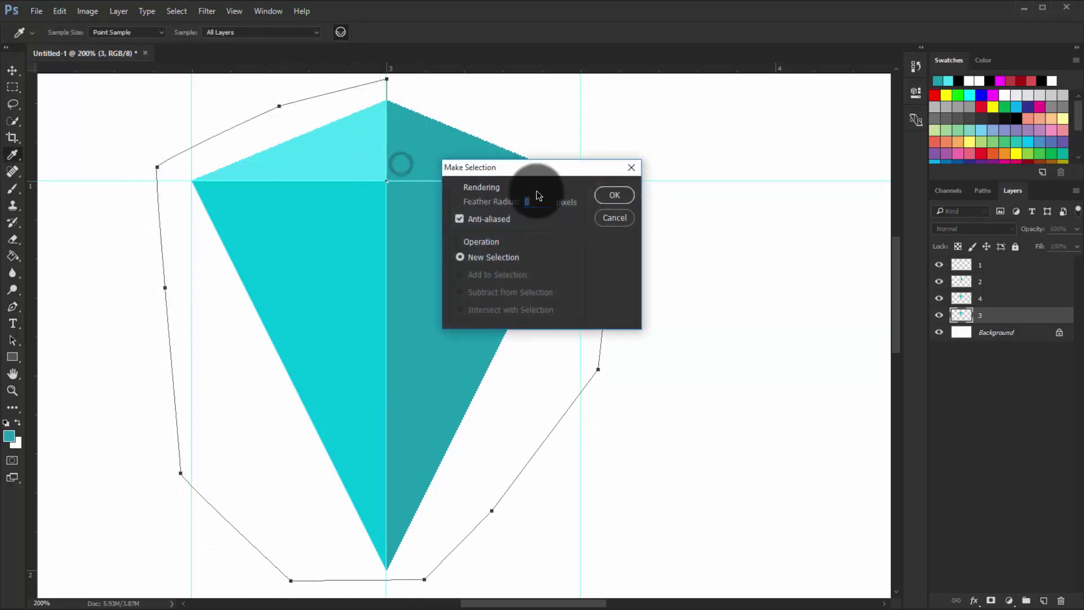
{"action": "left_click", "coordinate": [612, 199]}
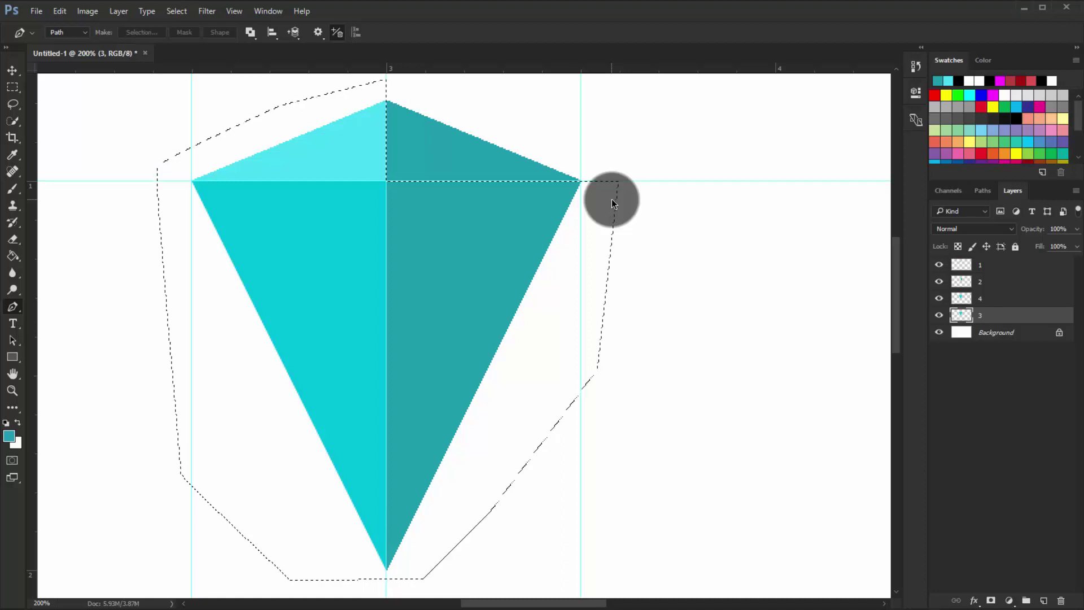
{"action": "key", "text": "ctrl+d"}
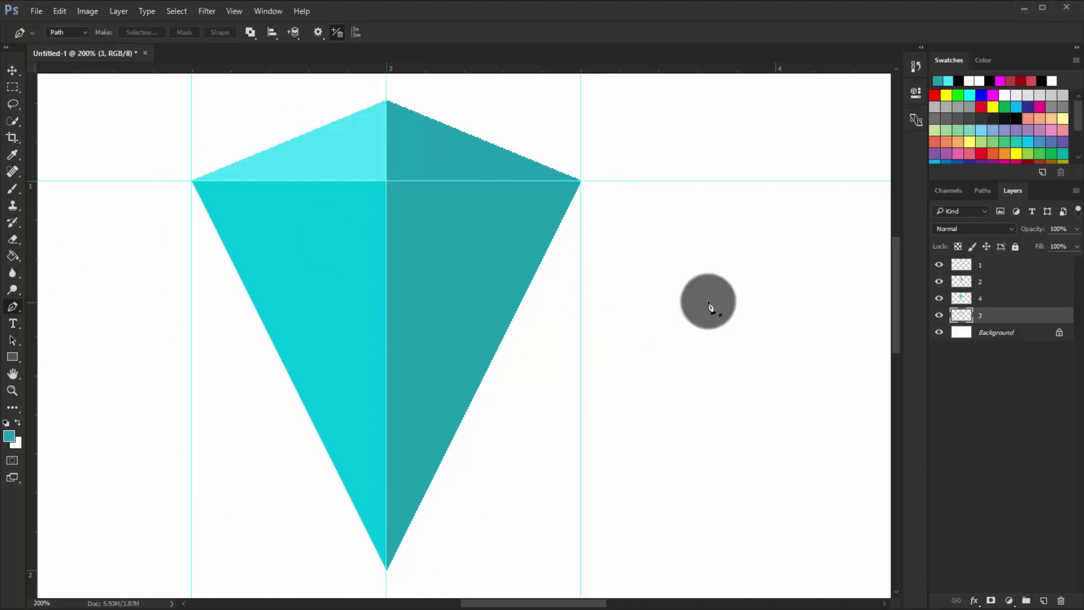
Step: Set the foreground colour to a lighter cyan, #48d3e5
{"action": "left_click", "coordinate": [9, 439]}
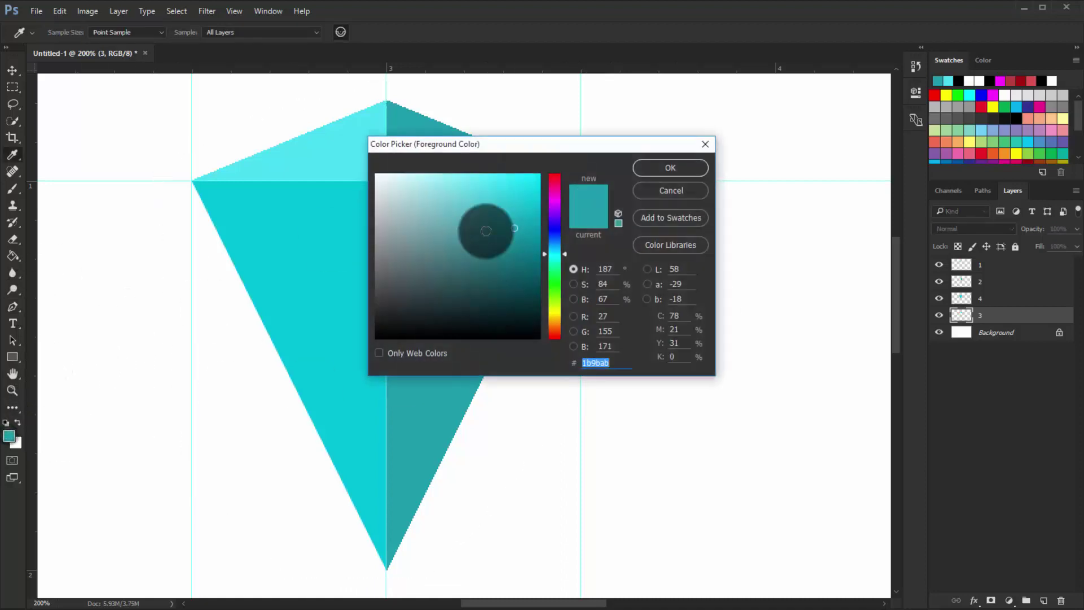
{"action": "left_click_drag", "start_coordinate": [477, 141], "coordinate": [625, 162]}
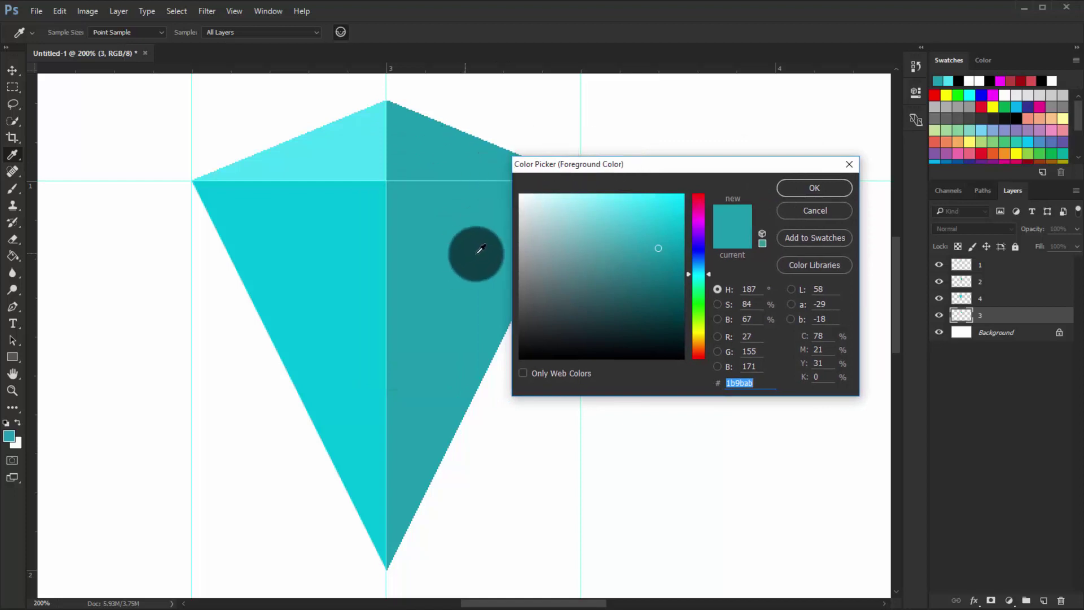
{"action": "left_click", "coordinate": [633, 213]}
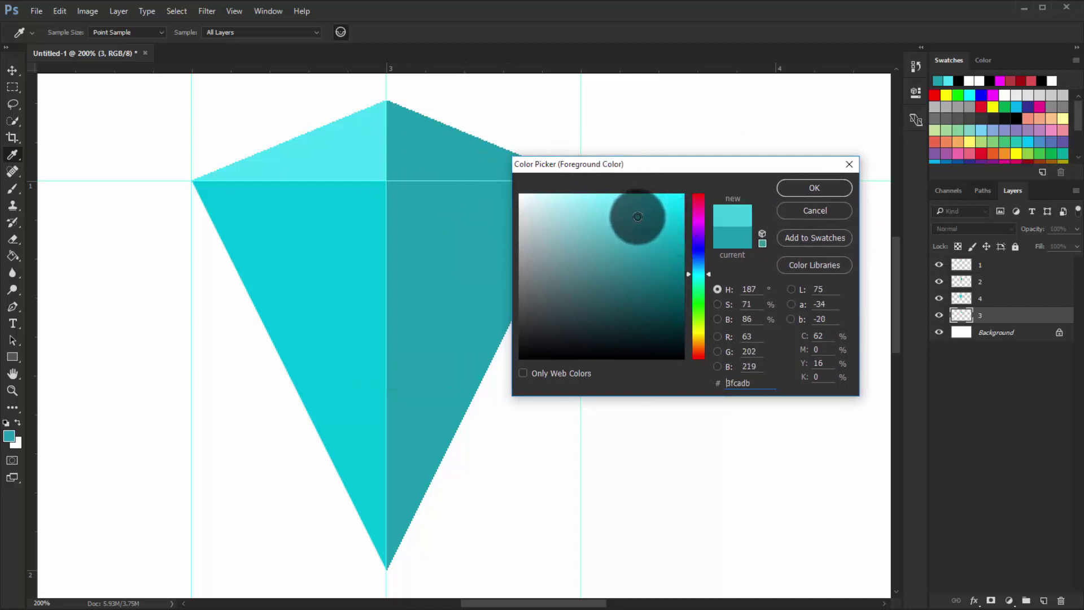
{"action": "left_click", "coordinate": [790, 188]}
Step: Choose the Paint Bucket and move layer 3 above layers 2 and 4
{"action": "key", "text": "p"}
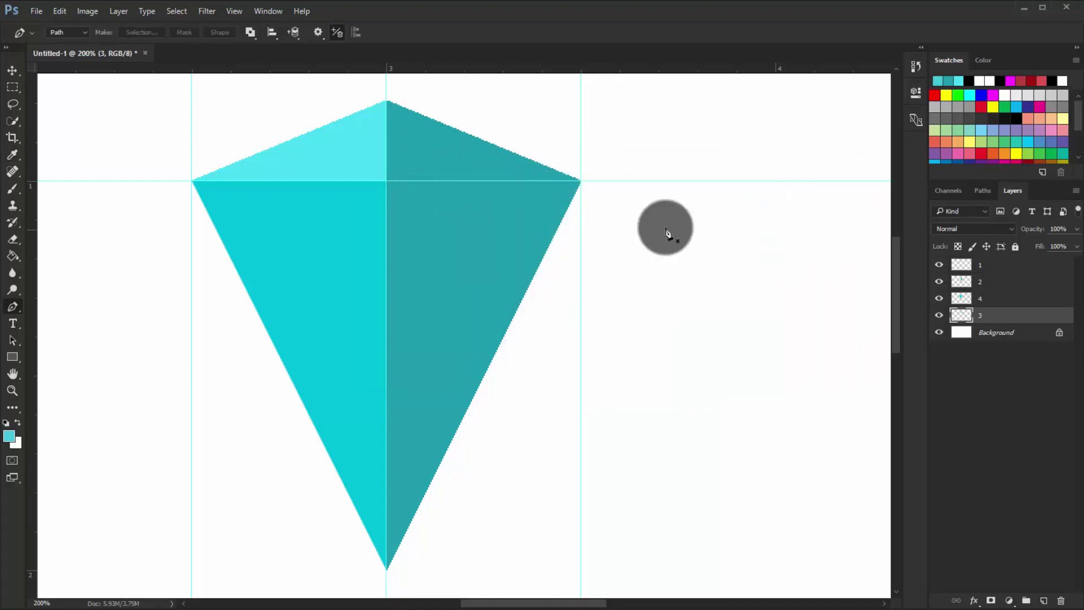
{"action": "left_click", "coordinate": [13, 255]}
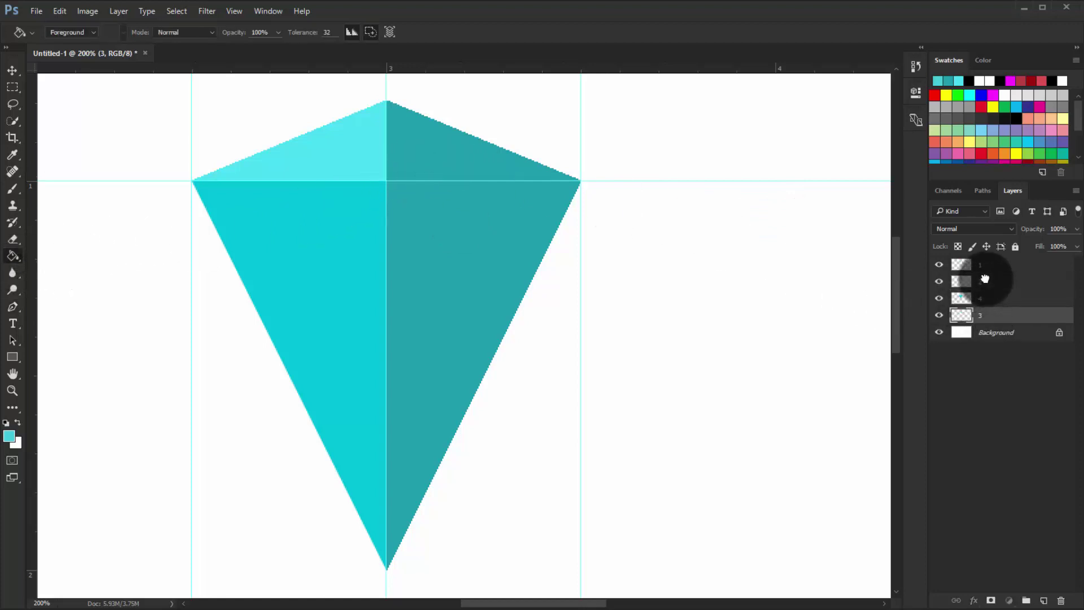
{"action": "left_click_drag", "start_coordinate": [985, 278], "coordinate": [985, 278]}
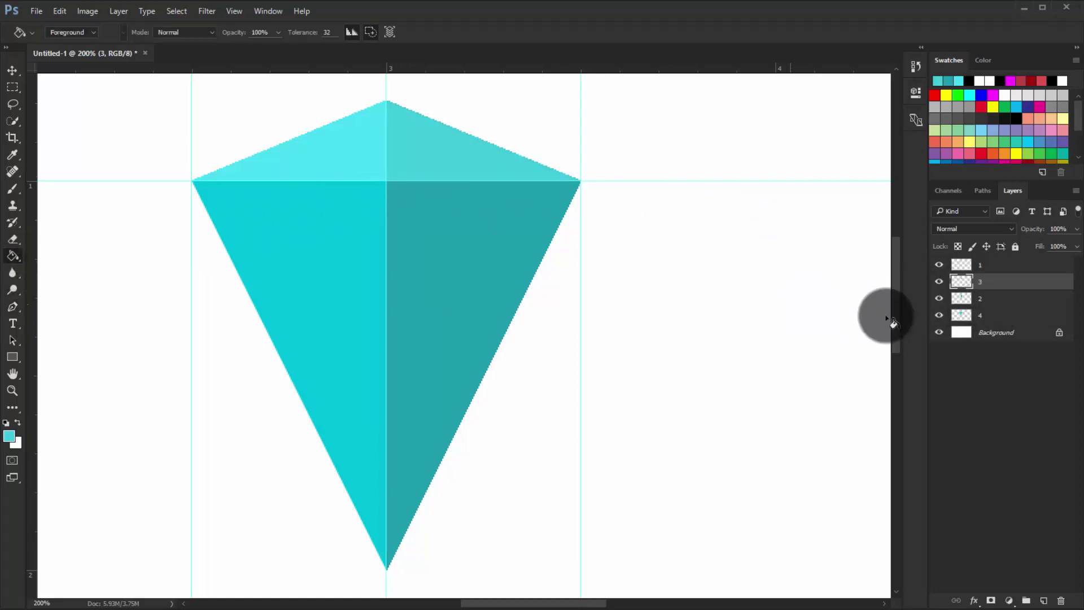
Step: Hide the rulers, zoom out, clear all guides, then select layer 4
{"action": "left_click", "coordinate": [12, 70]}
{"action": "left_click", "coordinate": [1002, 374]}
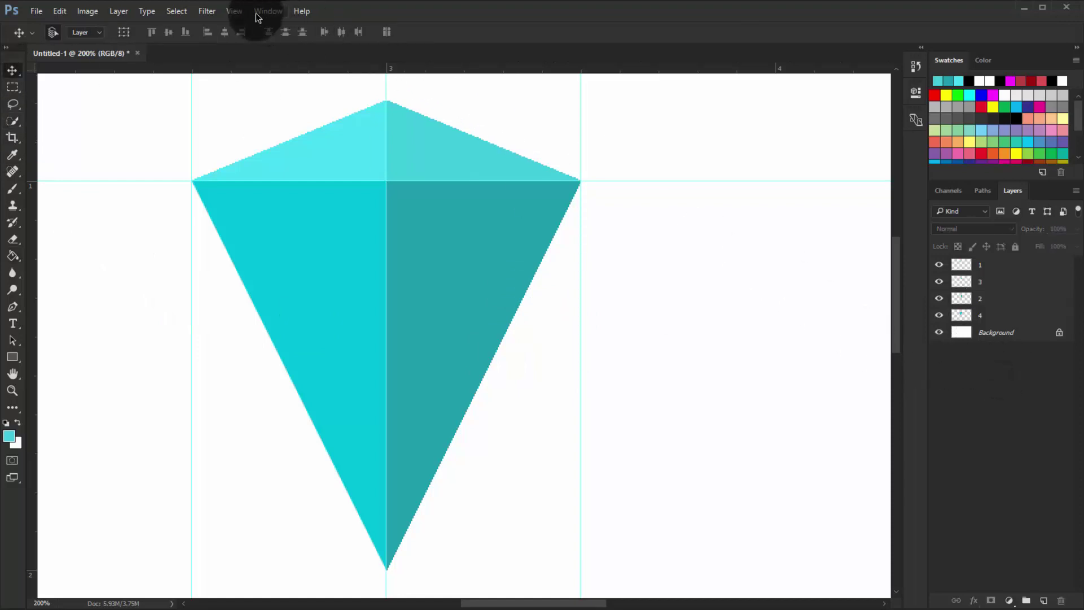
{"action": "left_click", "coordinate": [234, 11]}
{"action": "left_click", "coordinate": [264, 244]}
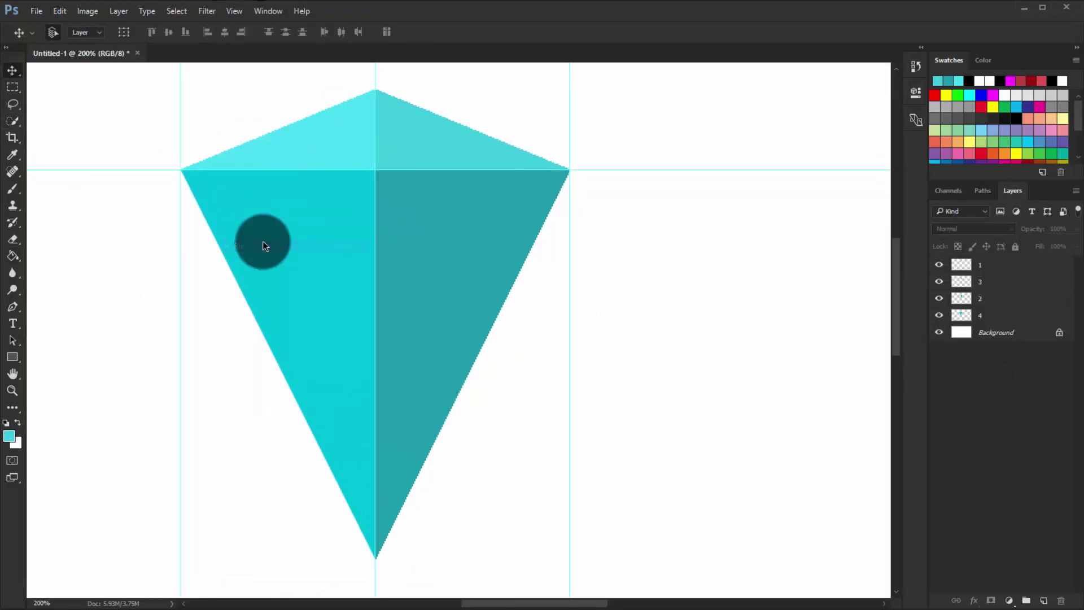
{"action": "key", "text": "ctrl+minus"}
{"action": "key", "text": "ctrl+minus"}
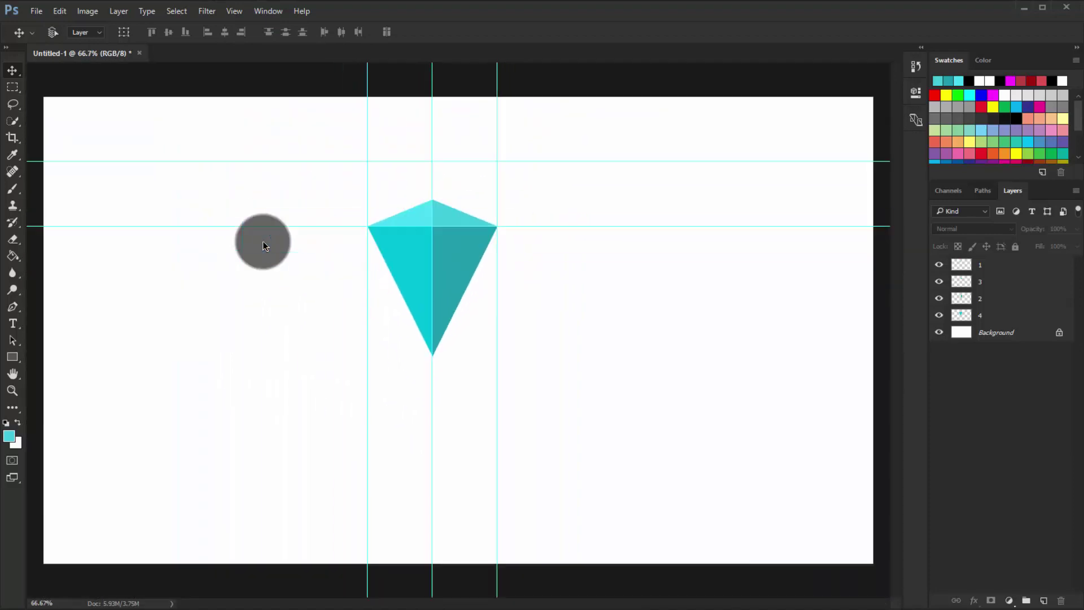
{"action": "left_click", "coordinate": [234, 10]}
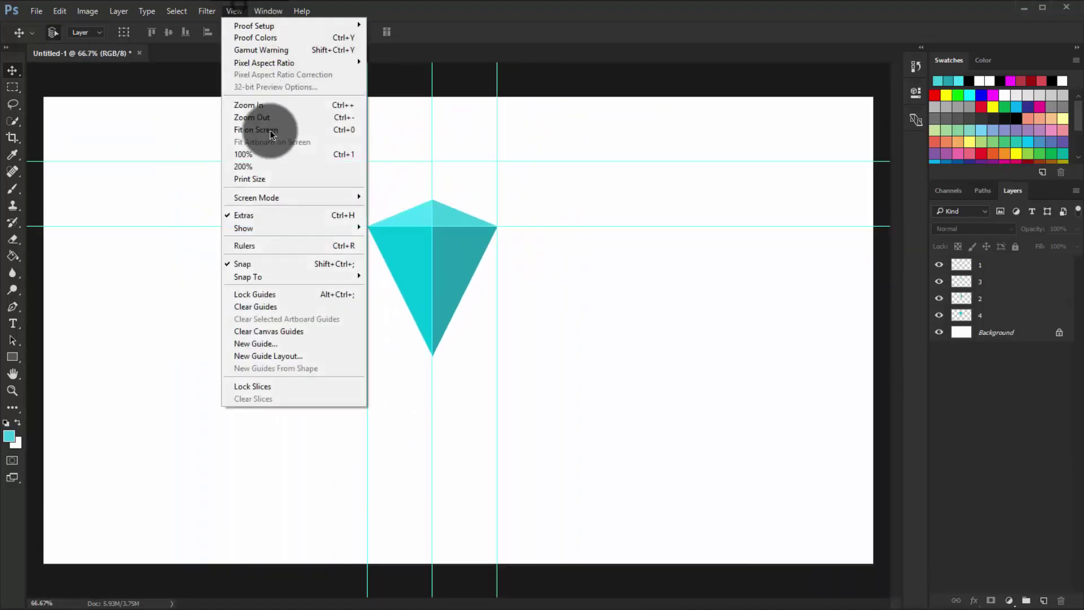
{"action": "left_click", "coordinate": [272, 306]}
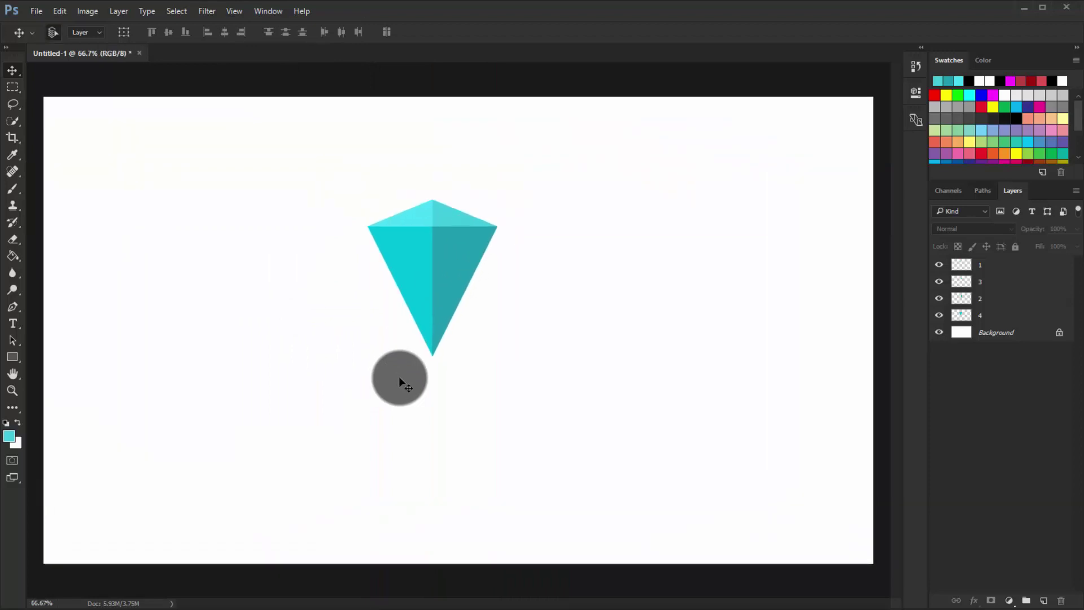
{"action": "left_click", "coordinate": [995, 314]}
Step: Merge layers 1–4 into a single layer 1 and zoom to 100%
{"action": "left_click", "coordinate": [997, 266], "text": "shift"}
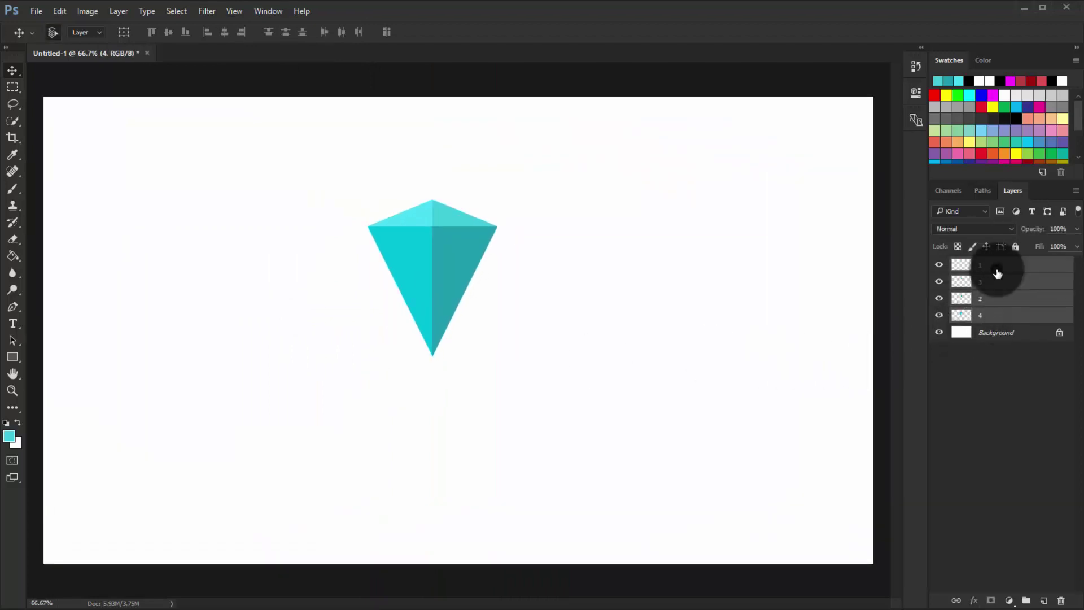
{"action": "right_click", "coordinate": [992, 297]}
{"action": "left_click", "coordinate": [896, 498]}
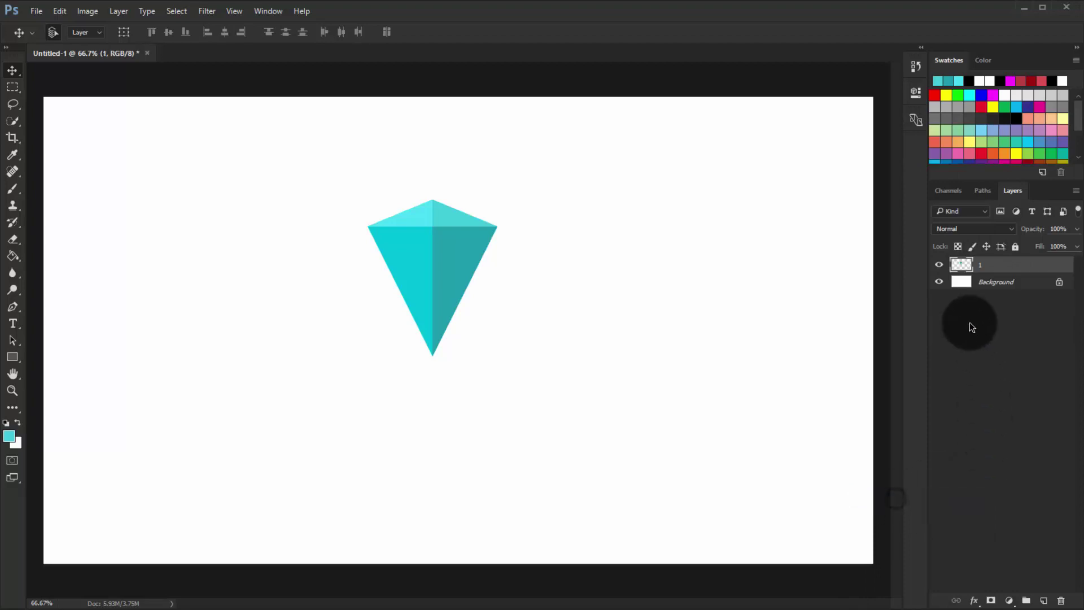
{"action": "left_click", "coordinate": [940, 266]}
{"action": "key", "text": "ctrl"}
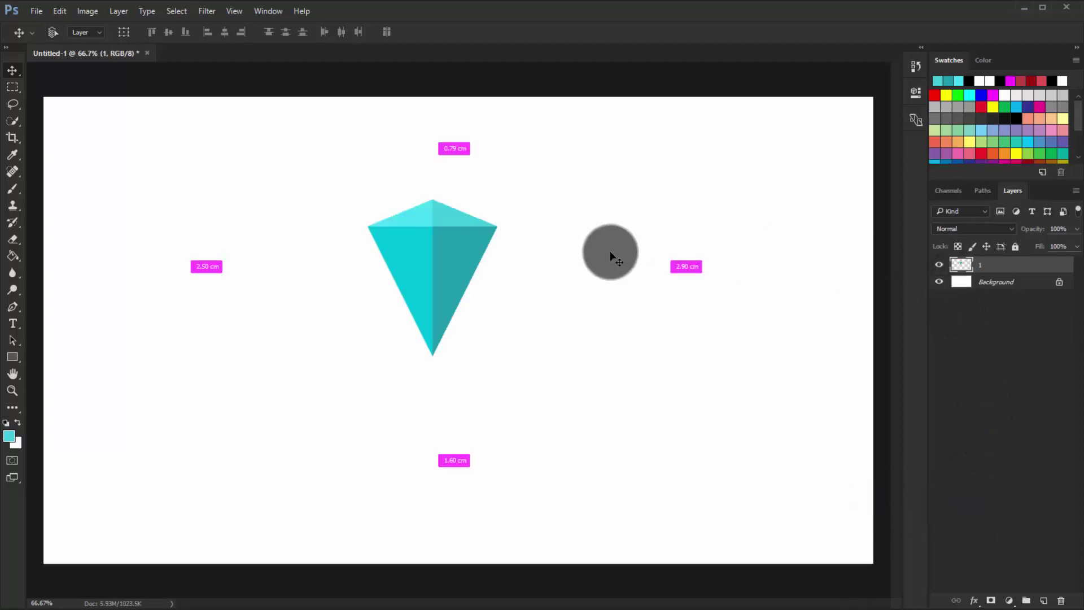
{"action": "key", "text": "ctrl+1"}
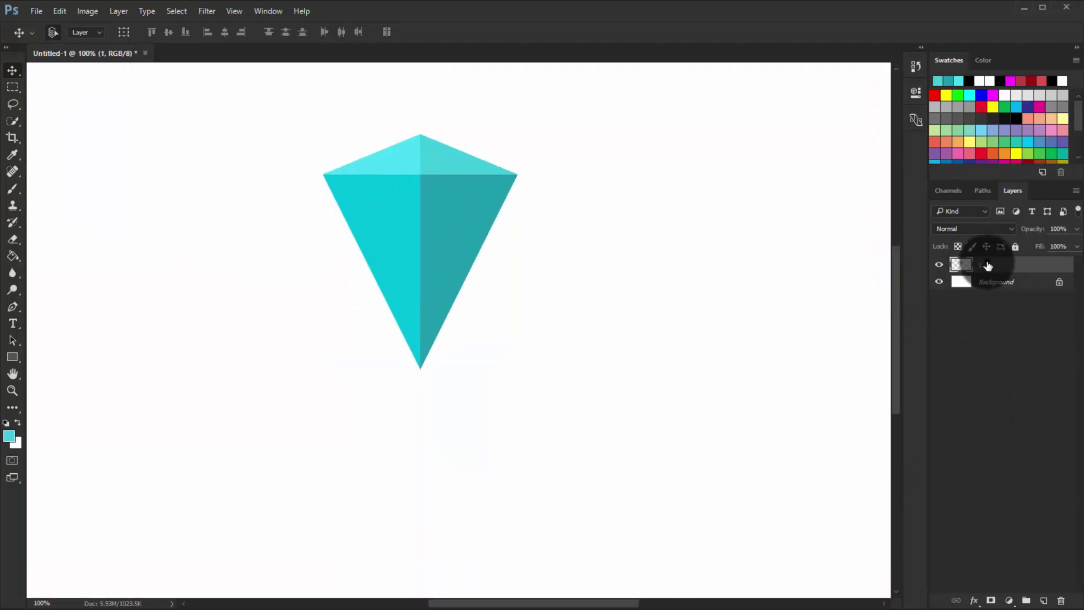
Step: Duplicate layer 1 as 1 copy and open layer 1's Blending Options
{"action": "key", "text": "ctrl+j"}
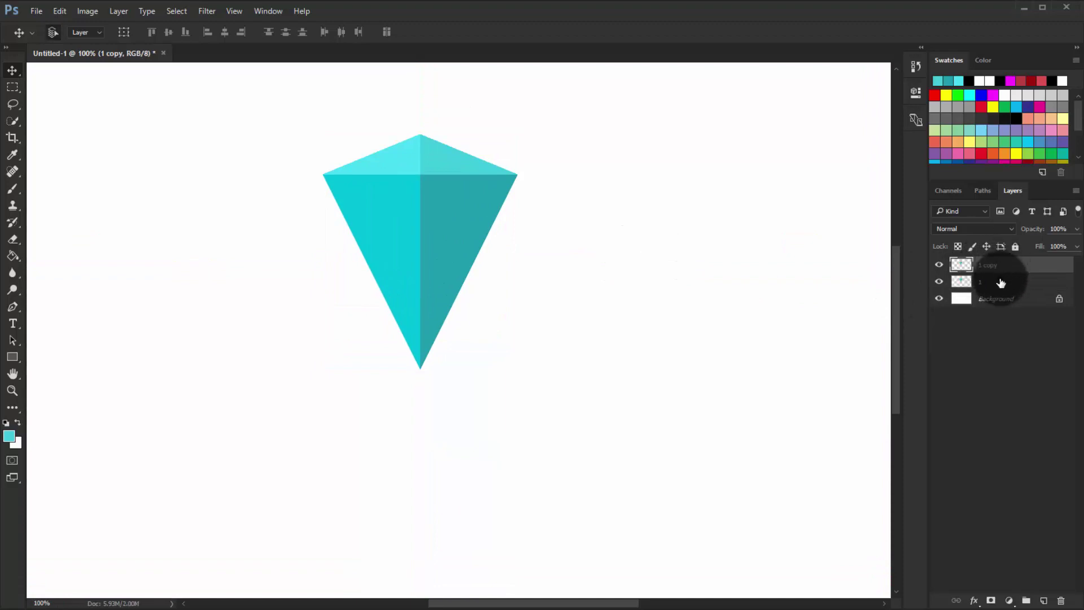
{"action": "right_click", "coordinate": [1001, 282]}
{"action": "left_click", "coordinate": [922, 121]}
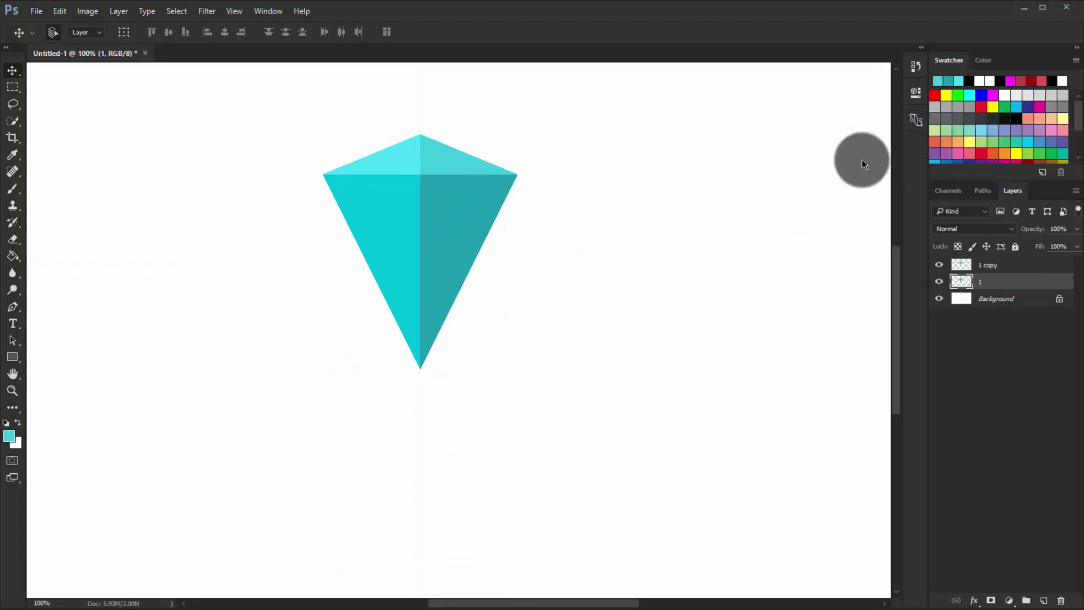
Step: Add a 1 px white Stroke positioned Inside to layer 1
{"action": "left_click", "coordinate": [320, 233]}
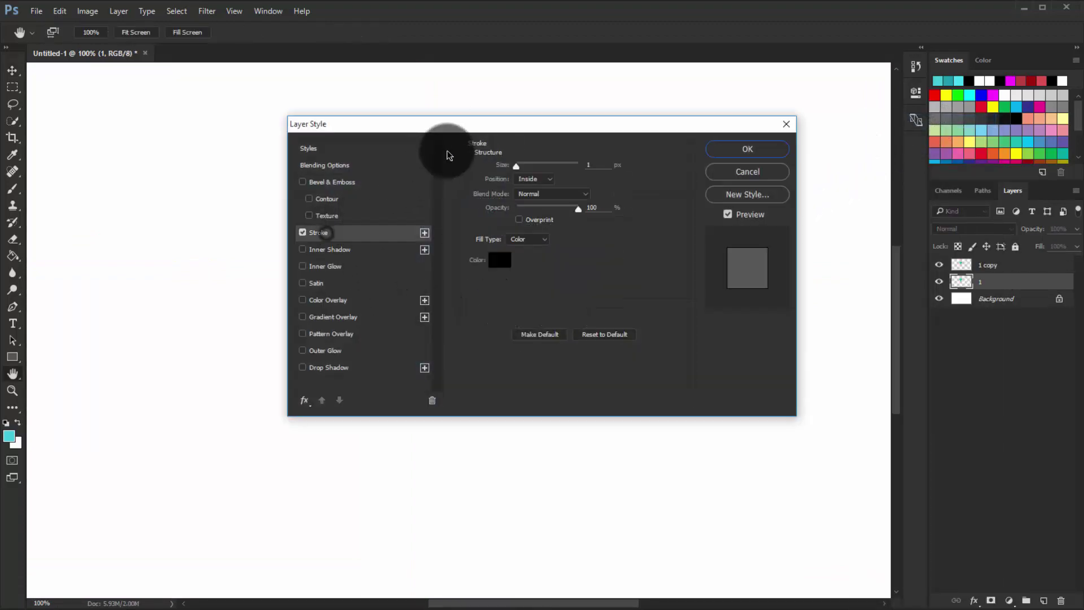
{"action": "left_click_drag", "start_coordinate": [482, 125], "coordinate": [515, 131]}
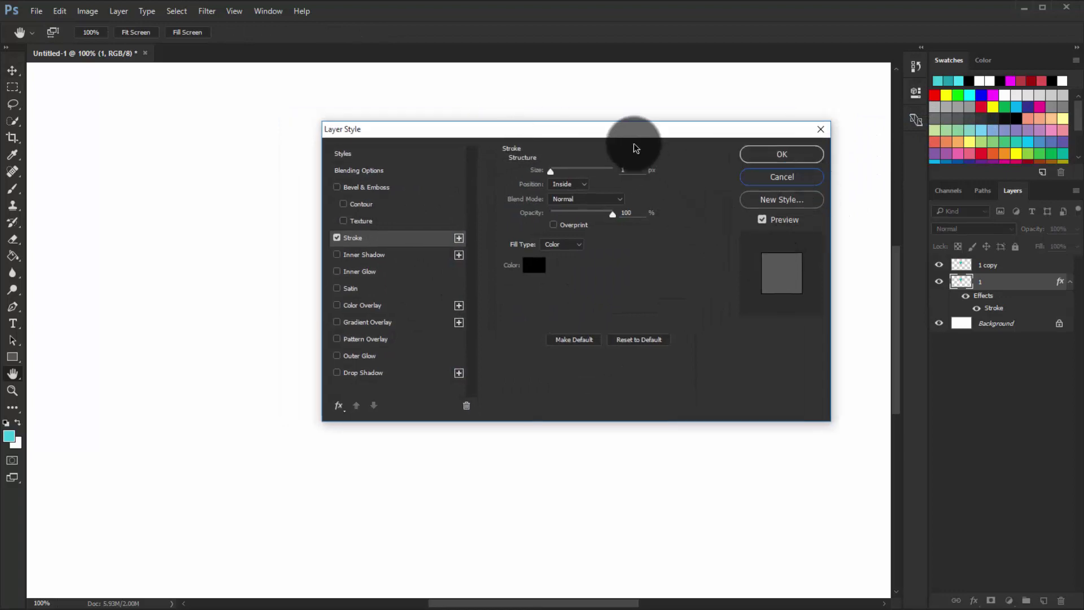
{"action": "left_click_drag", "start_coordinate": [632, 131], "coordinate": [738, 223]}
{"action": "left_click", "coordinate": [678, 276]}
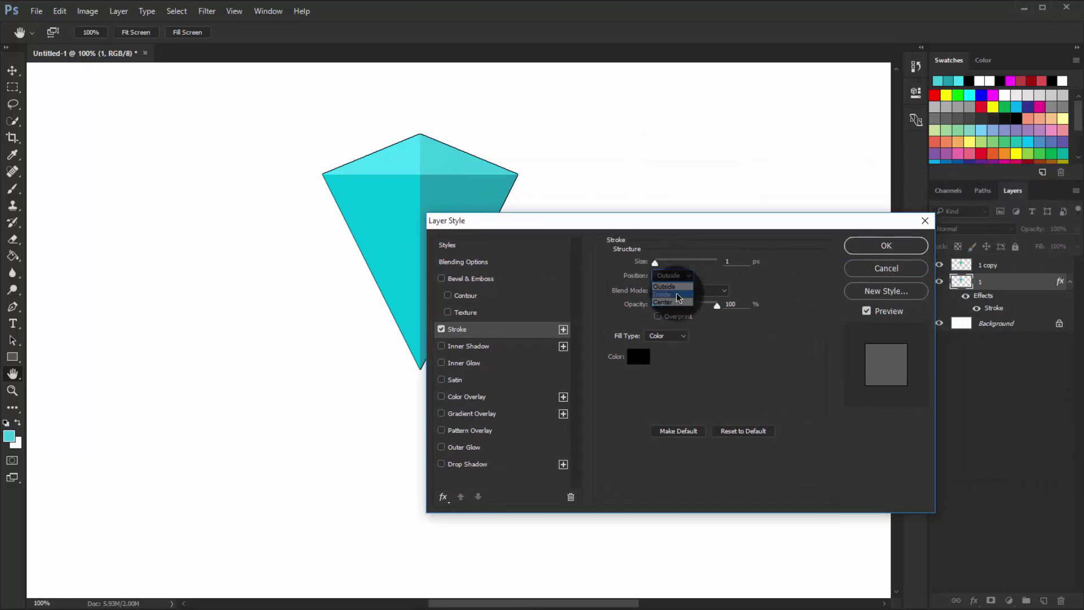
{"action": "left_click", "coordinate": [639, 356]}
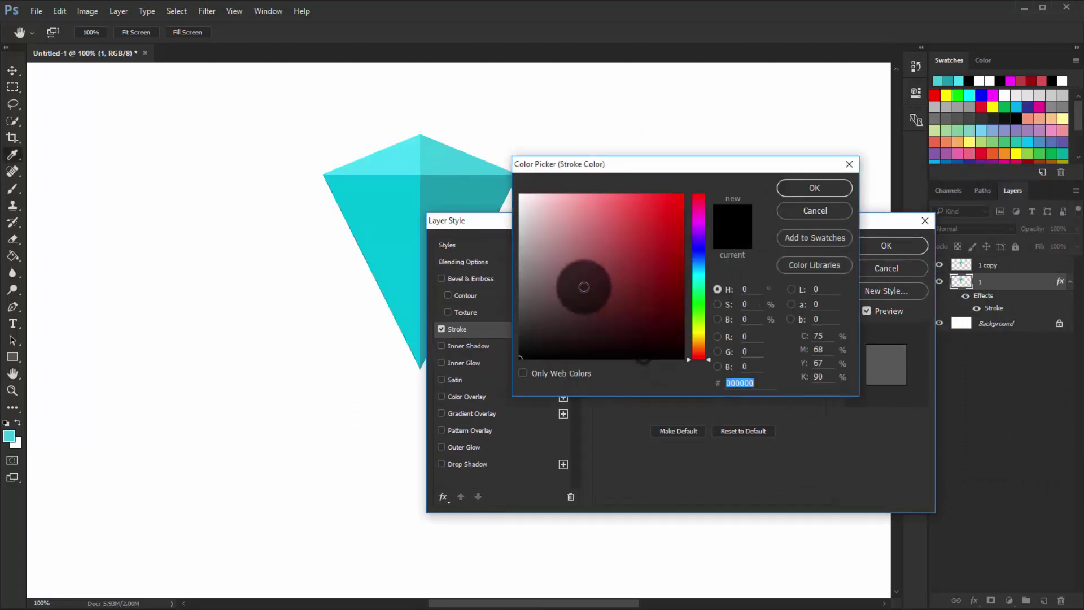
{"action": "left_click", "coordinate": [519, 189]}
{"action": "left_click", "coordinate": [811, 187]}
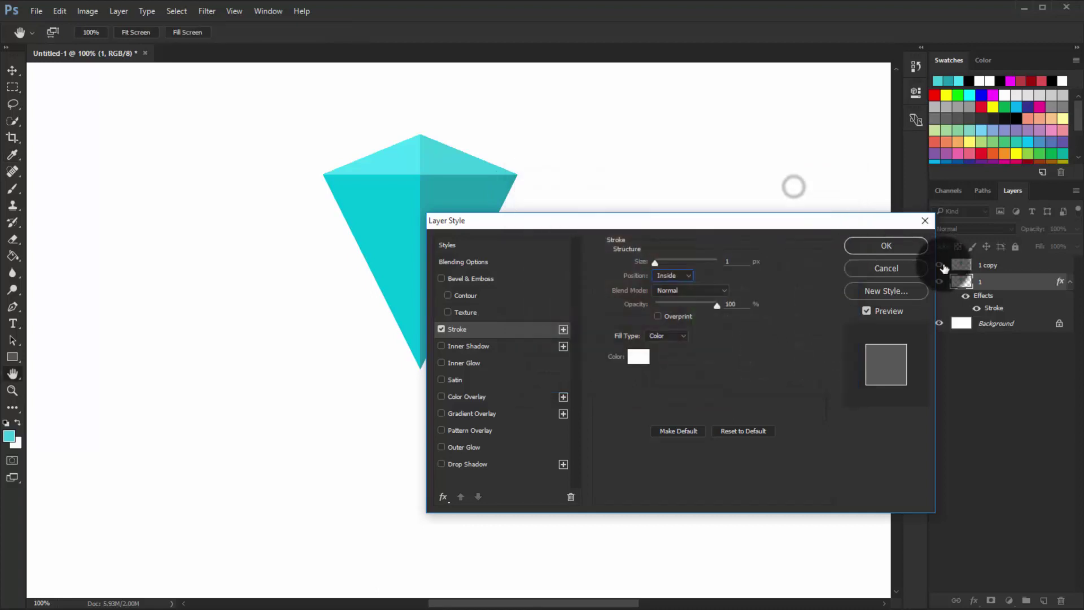
{"action": "left_click", "coordinate": [891, 247]}
{"action": "right_click", "coordinate": [975, 266]}
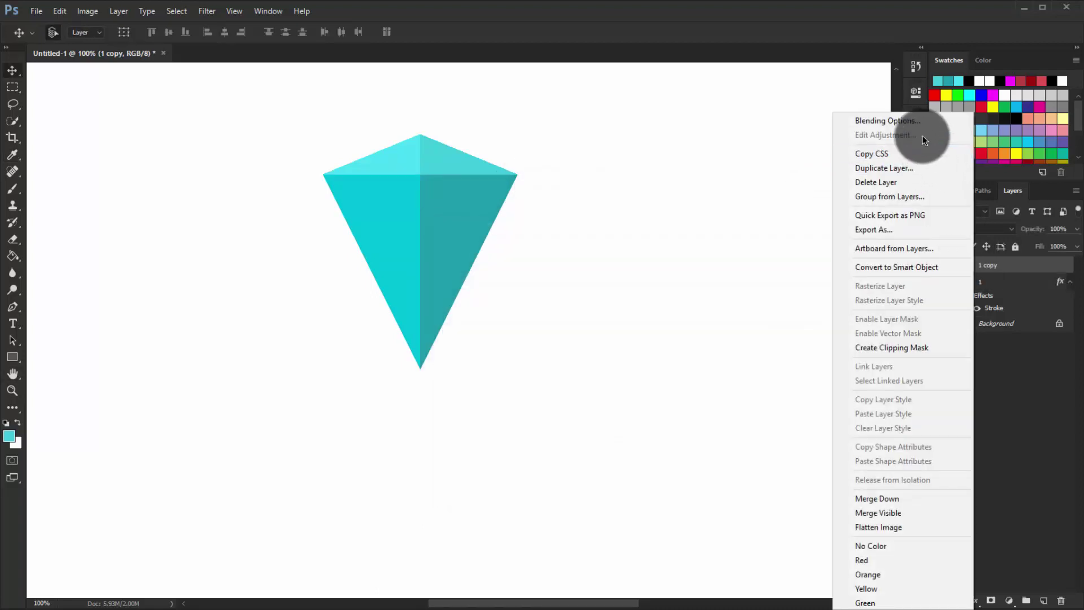
Step: Give layer 1 copy a 1 px Outside stroke in sampled cyan #00bfd7
{"action": "left_click", "coordinate": [898, 121]}
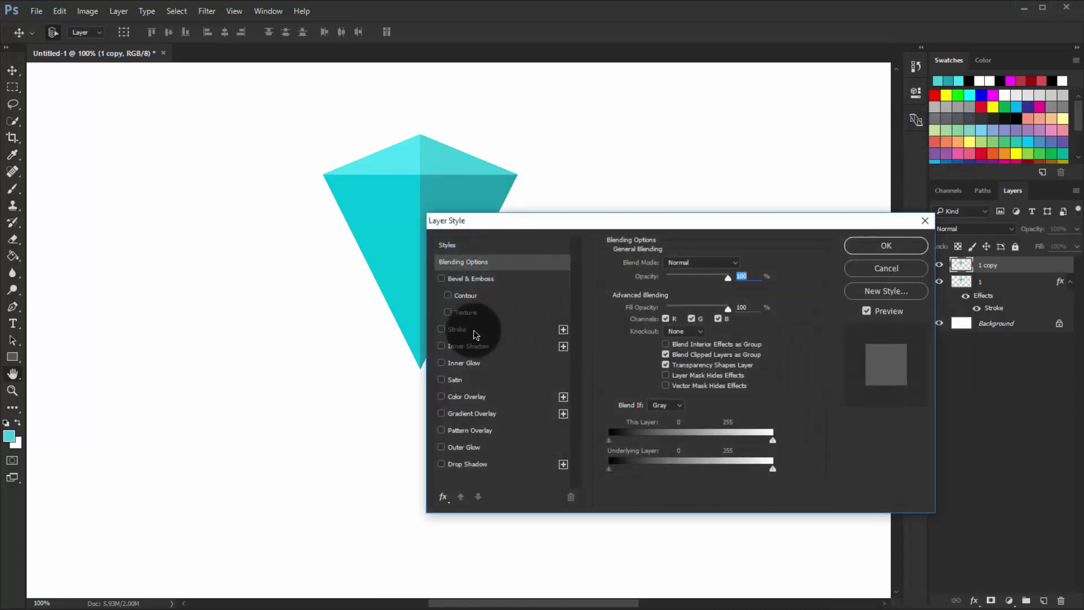
{"action": "left_click", "coordinate": [519, 330]}
{"action": "left_click", "coordinate": [643, 359]}
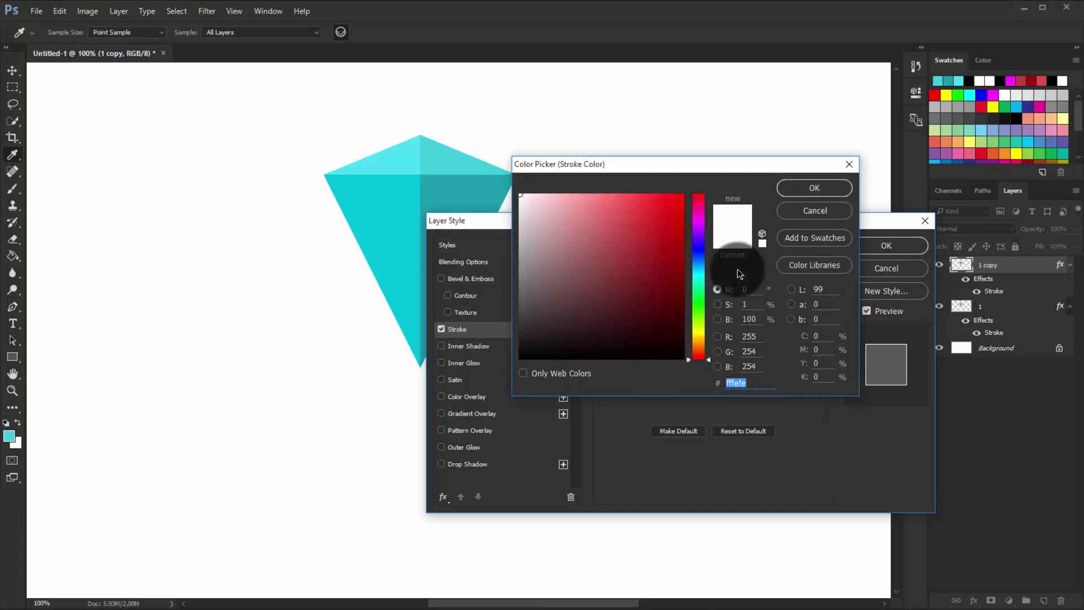
{"action": "left_click", "coordinate": [794, 194]}
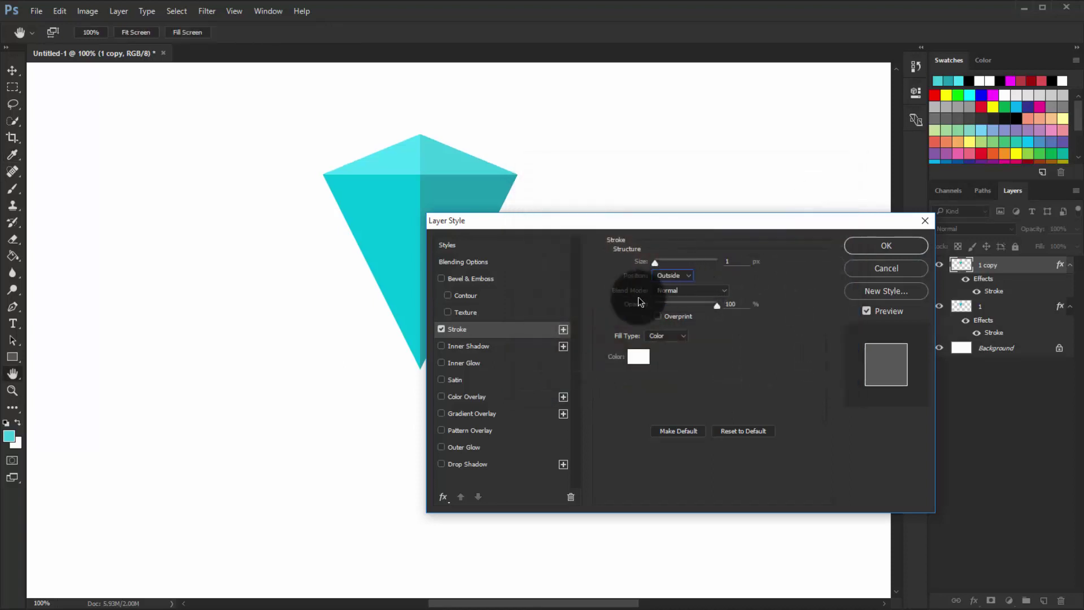
{"action": "left_click", "coordinate": [639, 356]}
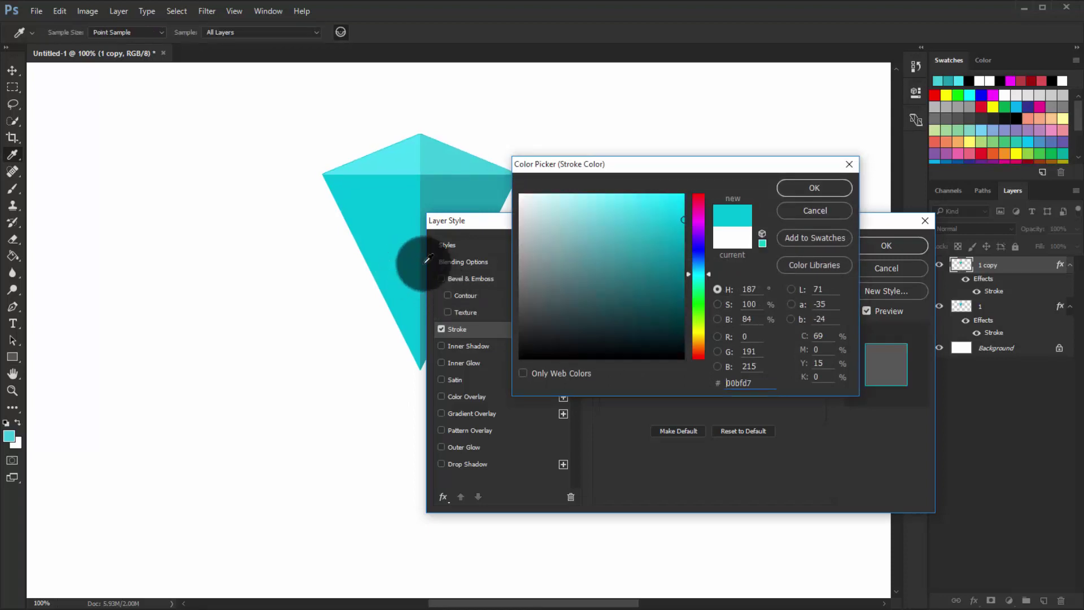
{"action": "left_click", "coordinate": [806, 183]}
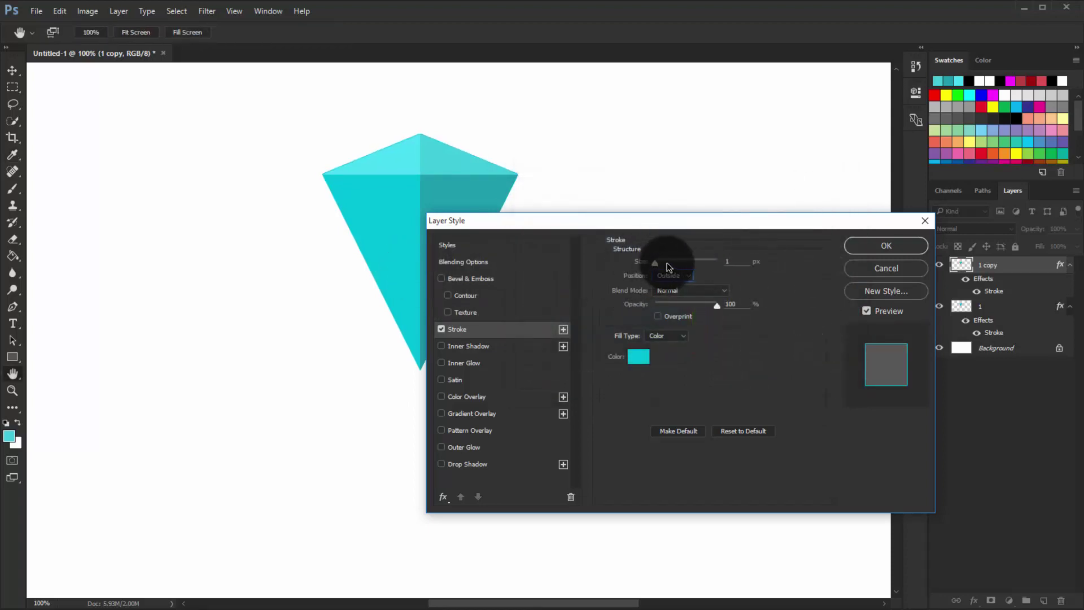
{"action": "left_click", "coordinate": [881, 246]}
Step: Move layer 1 above 1 copy and thicken the copy's cyan stroke to 4 px
{"action": "key", "text": "v"}
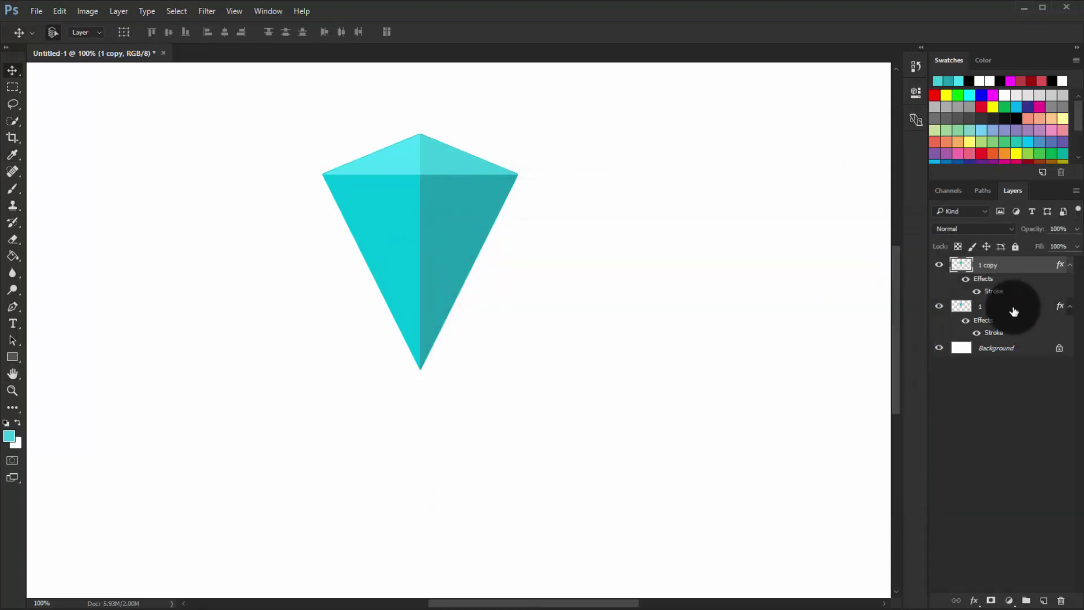
{"action": "left_click_drag", "start_coordinate": [1012, 309], "coordinate": [1012, 268]}
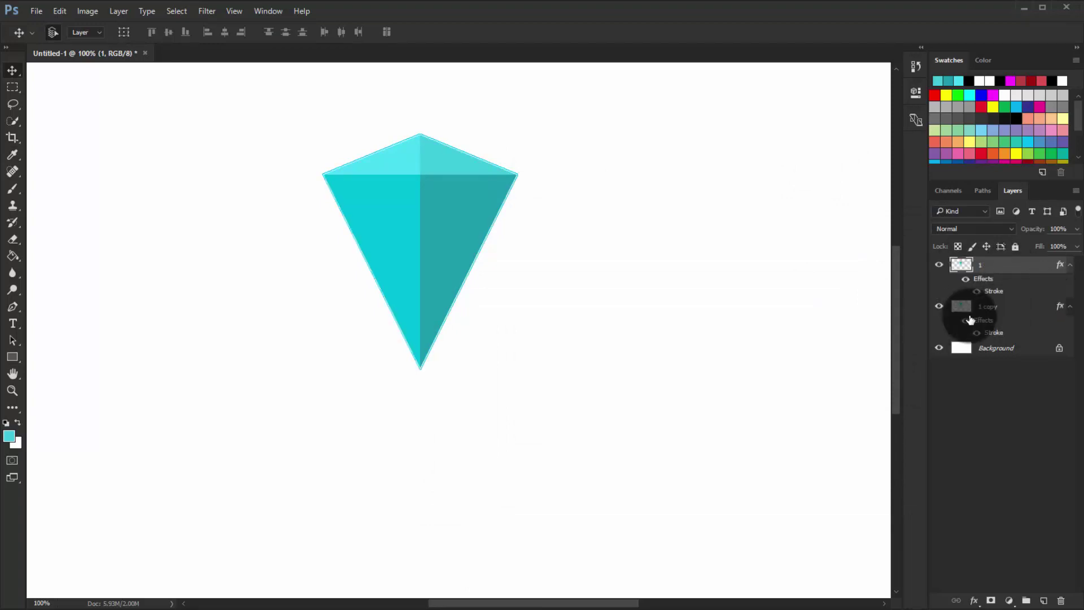
{"action": "double_click", "coordinate": [986, 335]}
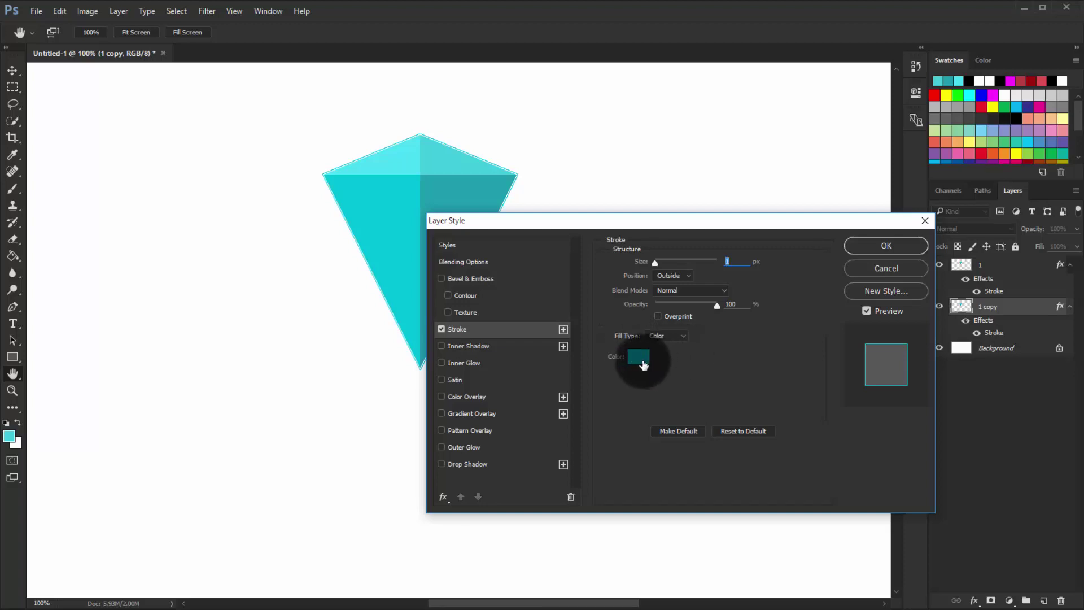
{"action": "left_click_drag", "start_coordinate": [657, 267], "coordinate": [659, 268]}
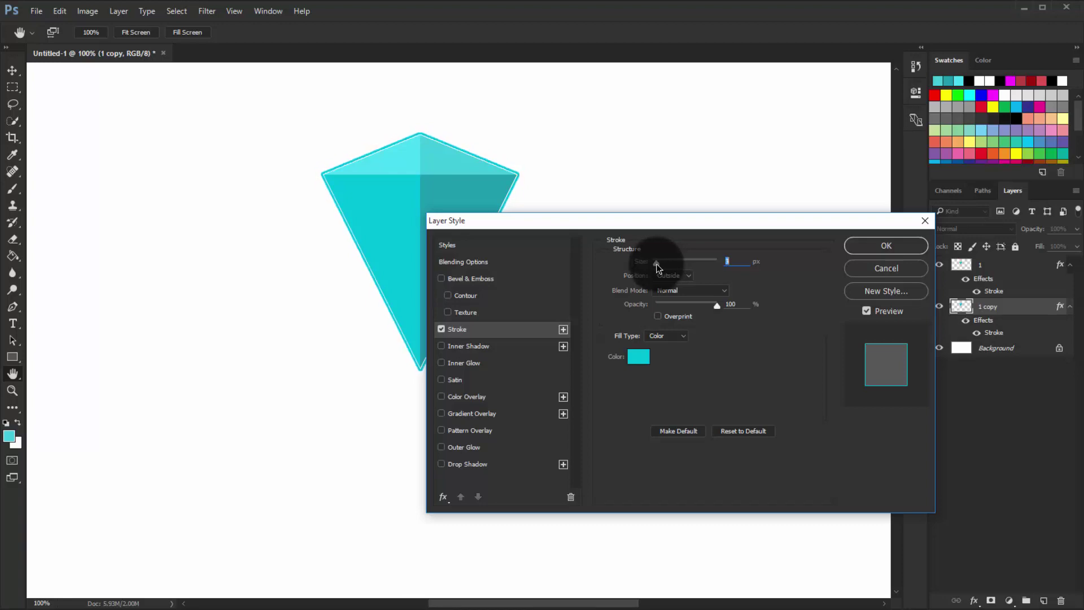
{"action": "left_click", "coordinate": [862, 244]}
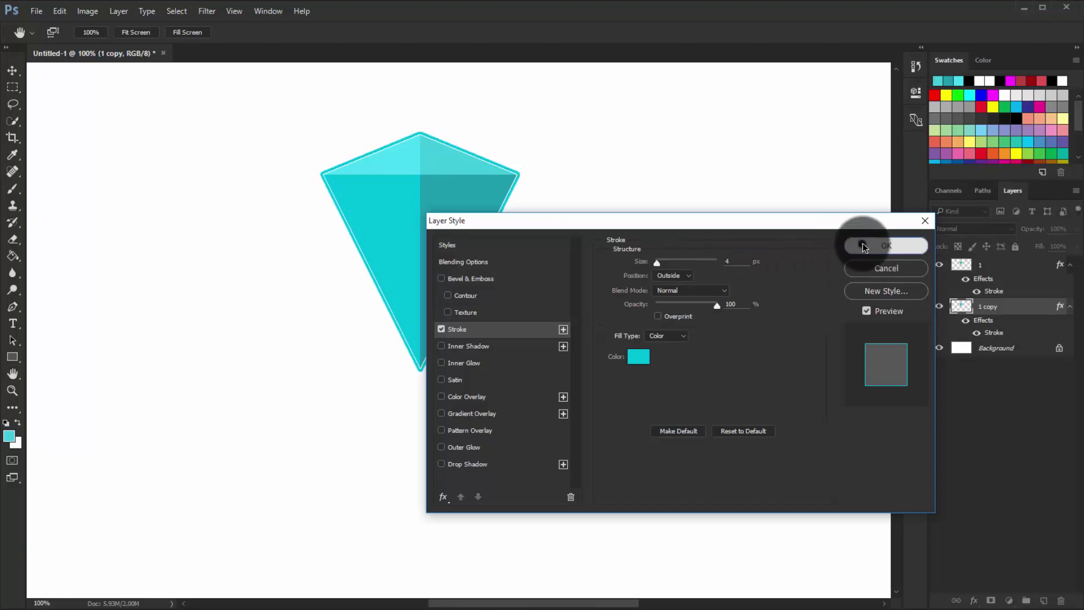
Step: Increase the size of layer 1's white stroke, then select 1 copy
{"action": "left_click", "coordinate": [993, 293]}
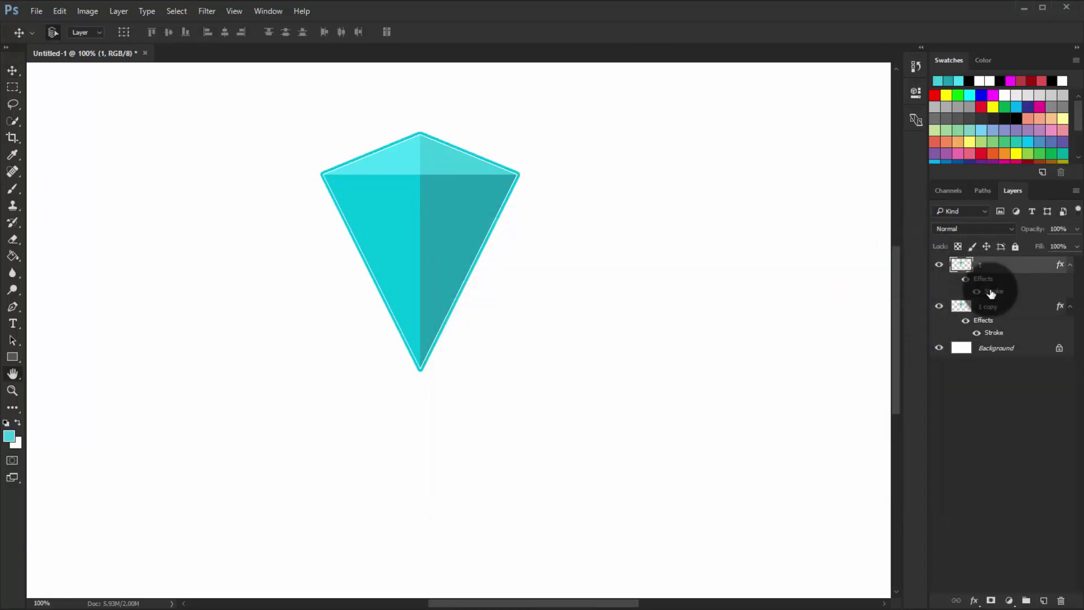
{"action": "double_click", "coordinate": [991, 292]}
{"action": "left_click_drag", "start_coordinate": [658, 269], "coordinate": [661, 269]}
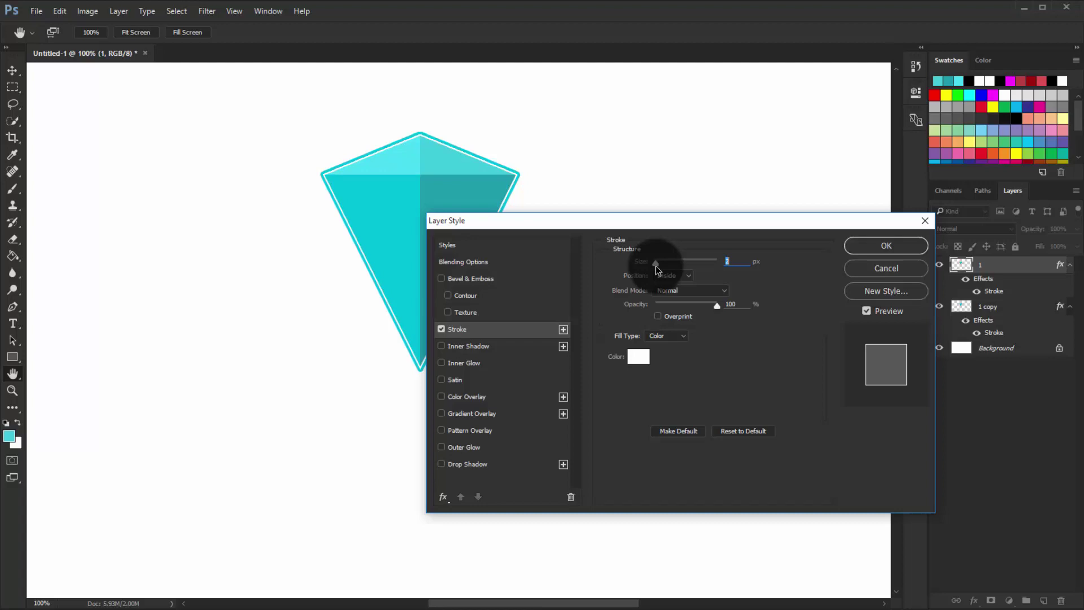
{"action": "left_click", "coordinate": [880, 263]}
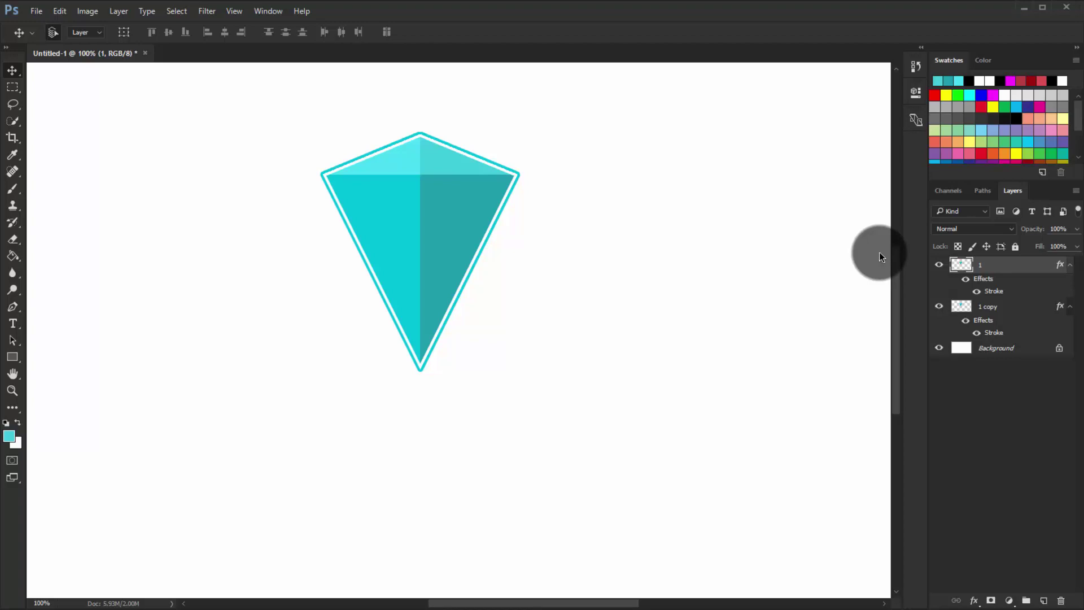
{"action": "left_click", "coordinate": [987, 368]}
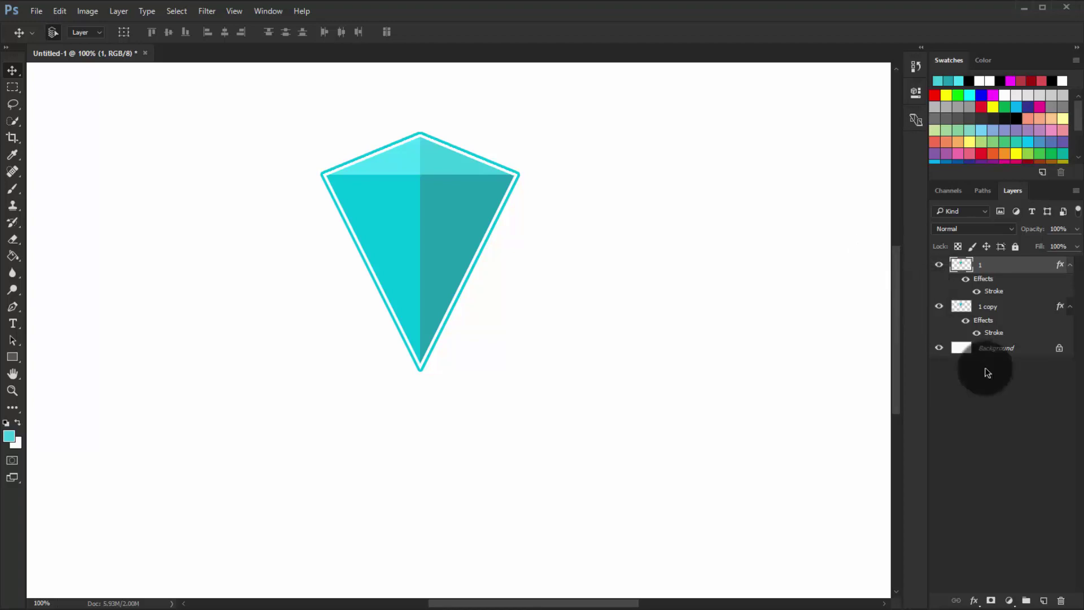
{"action": "left_click", "coordinate": [1015, 299]}
Step: Merge the two gem layers into one and duplicate it as the 1 copy layer
{"action": "left_click", "coordinate": [1007, 261], "text": "shift"}
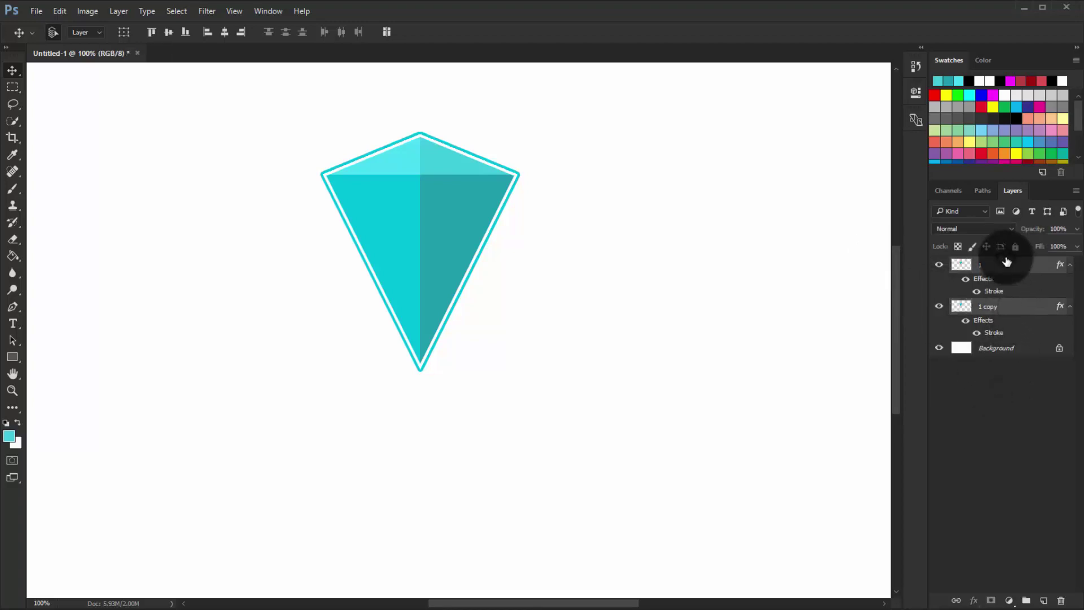
{"action": "key", "text": "ctrl+e"}
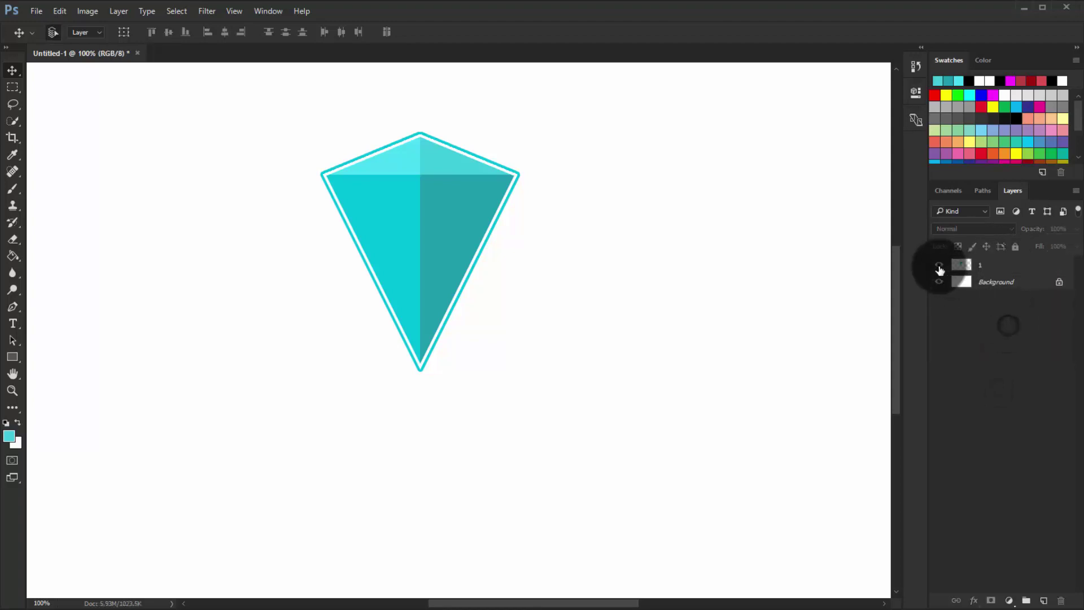
{"action": "left_click", "coordinate": [939, 265]}
{"action": "left_click", "coordinate": [1005, 272]}
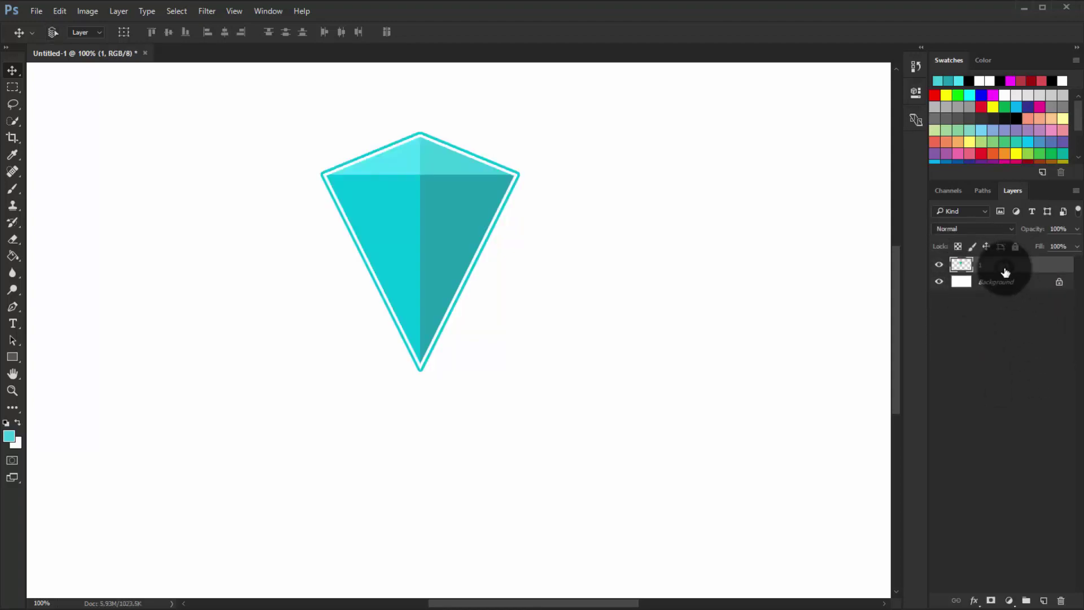
{"action": "left_click", "coordinate": [1014, 326]}
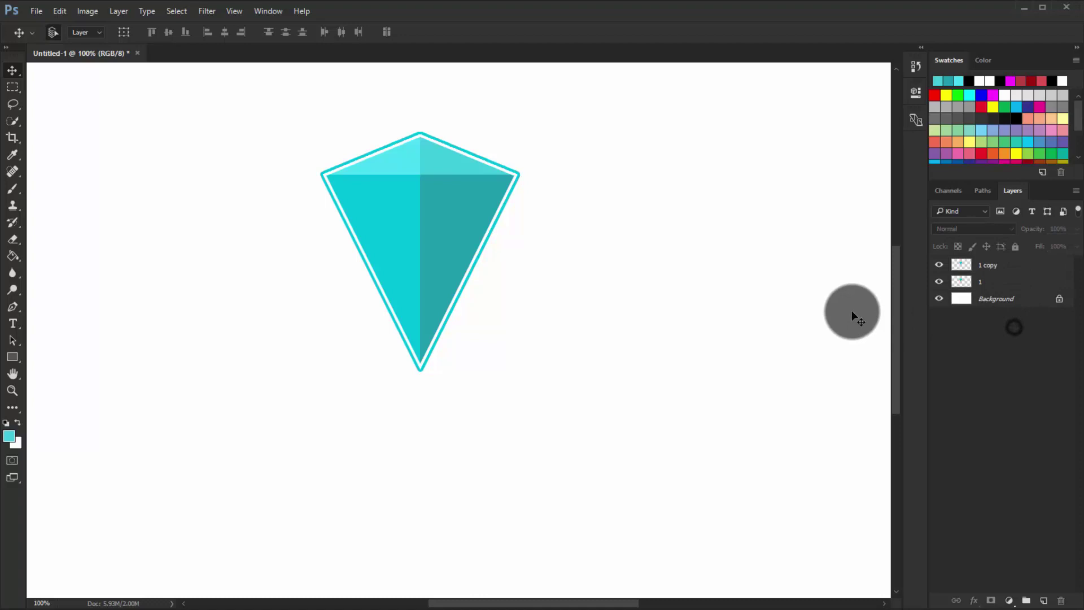
{"action": "left_click", "coordinate": [988, 269]}
Step: Give the 1 copy layer a white Color Overlay and begin a pen path at the gem's top-left
{"action": "right_click", "coordinate": [994, 266]}
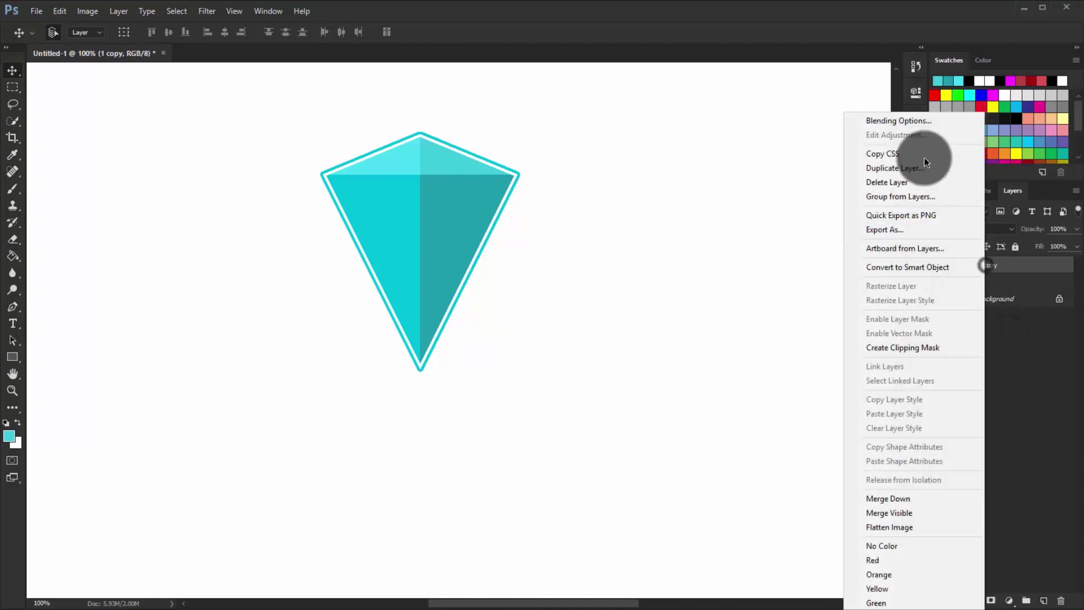
{"action": "left_click", "coordinate": [903, 121]}
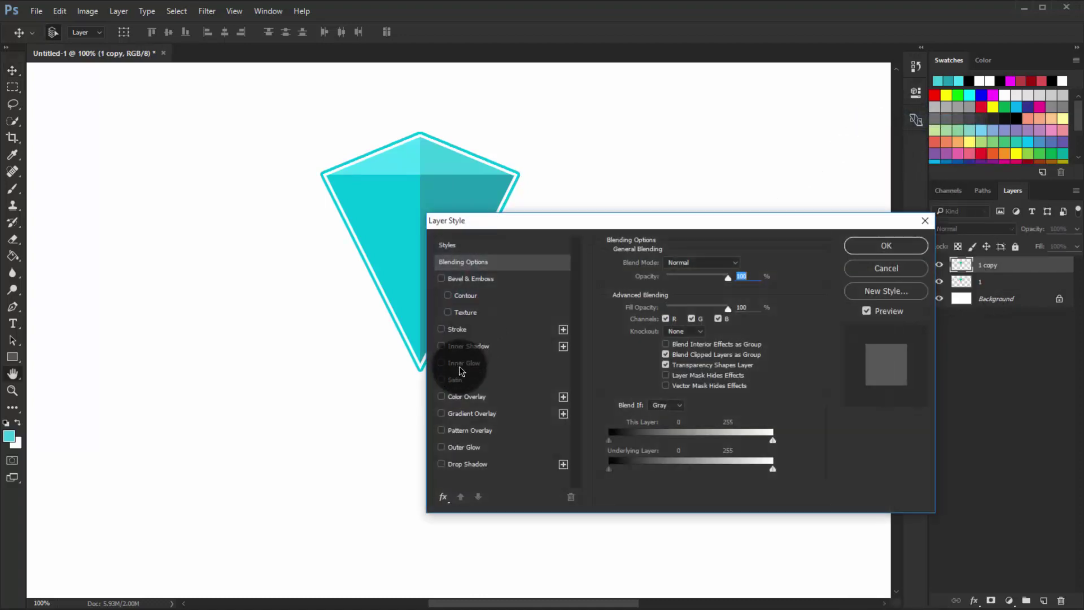
{"action": "left_click", "coordinate": [458, 396]}
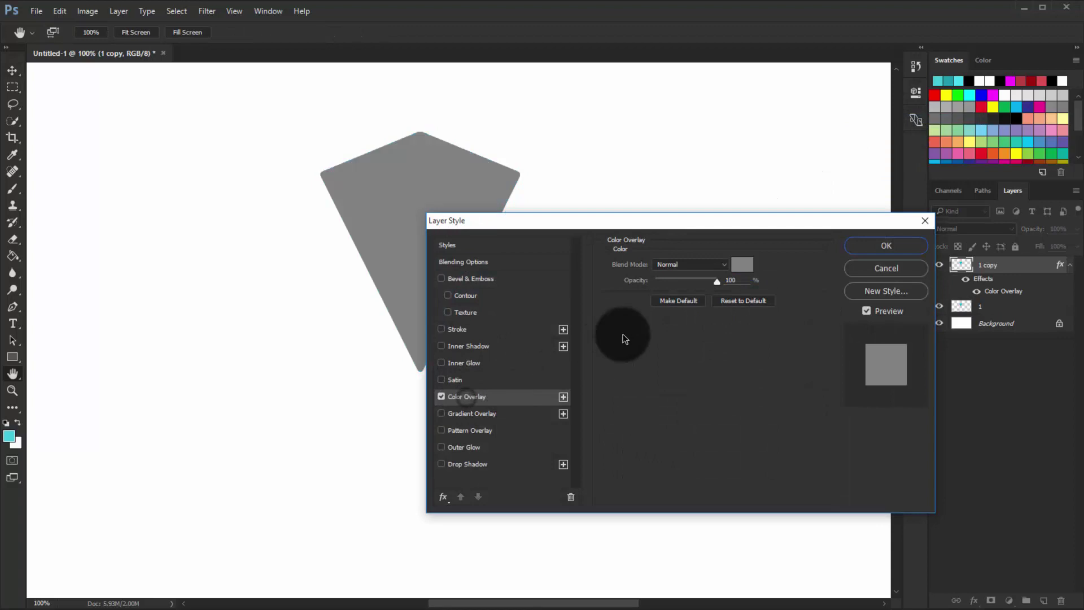
{"action": "left_click", "coordinate": [742, 265]}
{"action": "left_click", "coordinate": [406, 142]}
{"action": "left_click", "coordinate": [822, 188]}
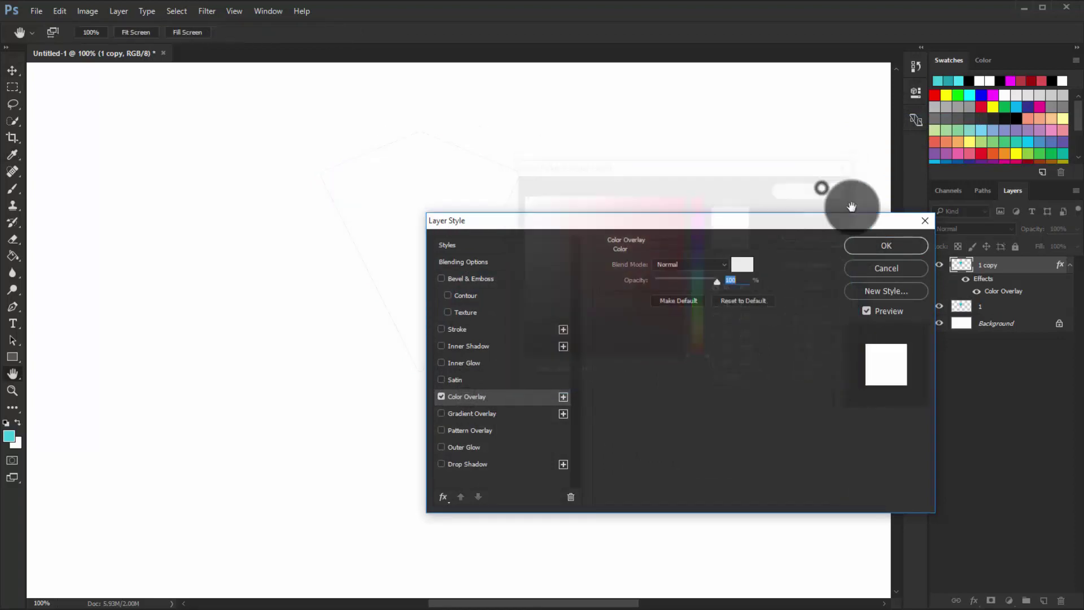
{"action": "left_click", "coordinate": [892, 245]}
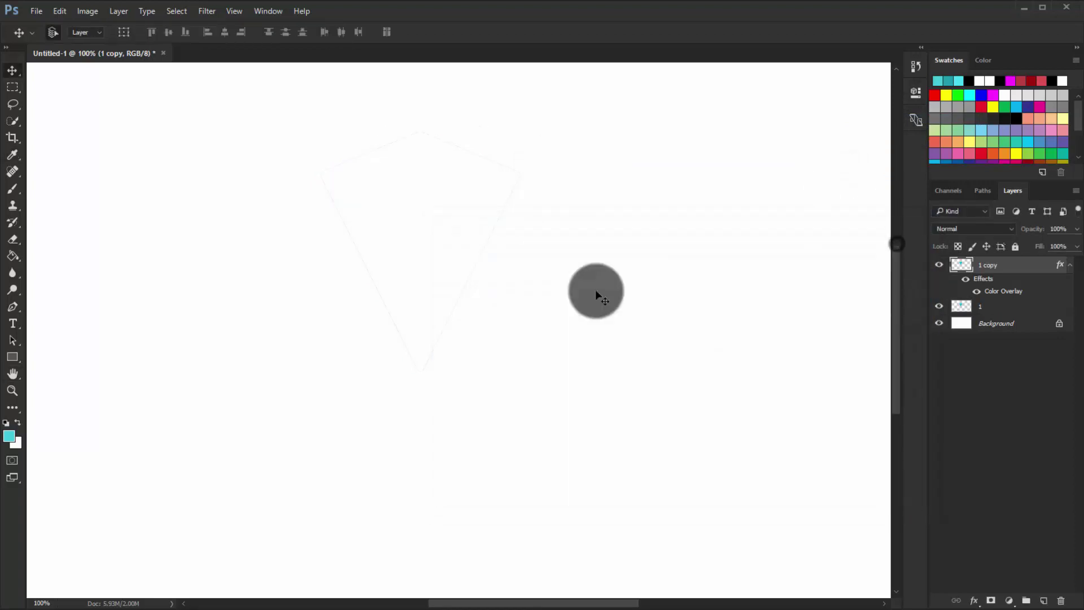
{"action": "left_click", "coordinate": [13, 308]}
{"action": "left_click", "coordinate": [266, 237]}
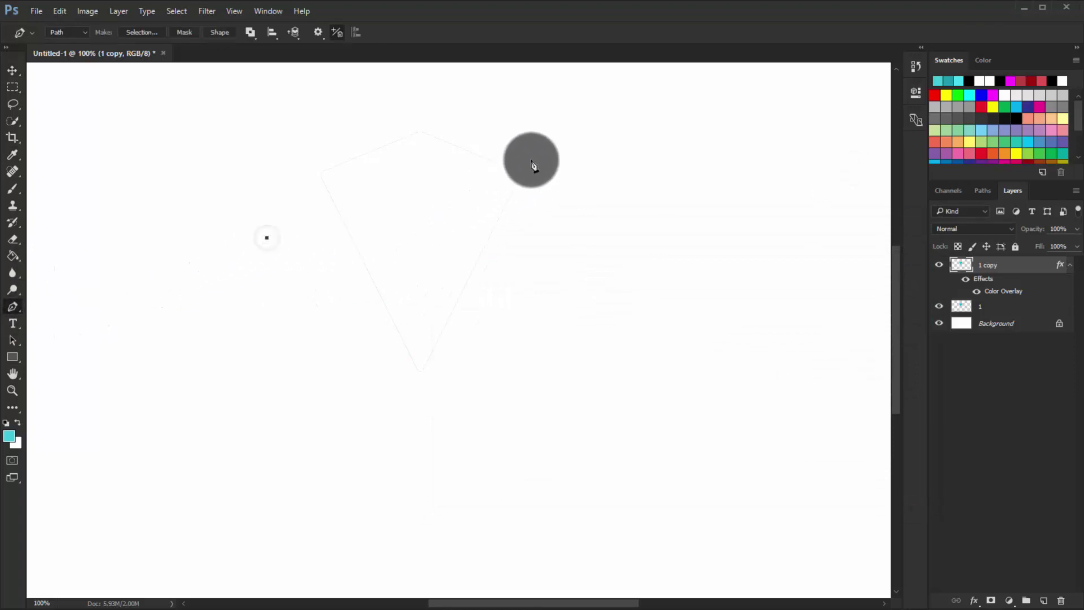
Step: Trace a pen path over the lower gem, turn it into a selection, clear it and deselect
{"action": "left_click", "coordinate": [544, 150]}
{"action": "left_click", "coordinate": [560, 274]}
{"action": "left_click", "coordinate": [474, 422]}
{"action": "left_click_drag", "start_coordinate": [305, 430], "coordinate": [304, 405]}
{"action": "left_click", "coordinate": [264, 292]}
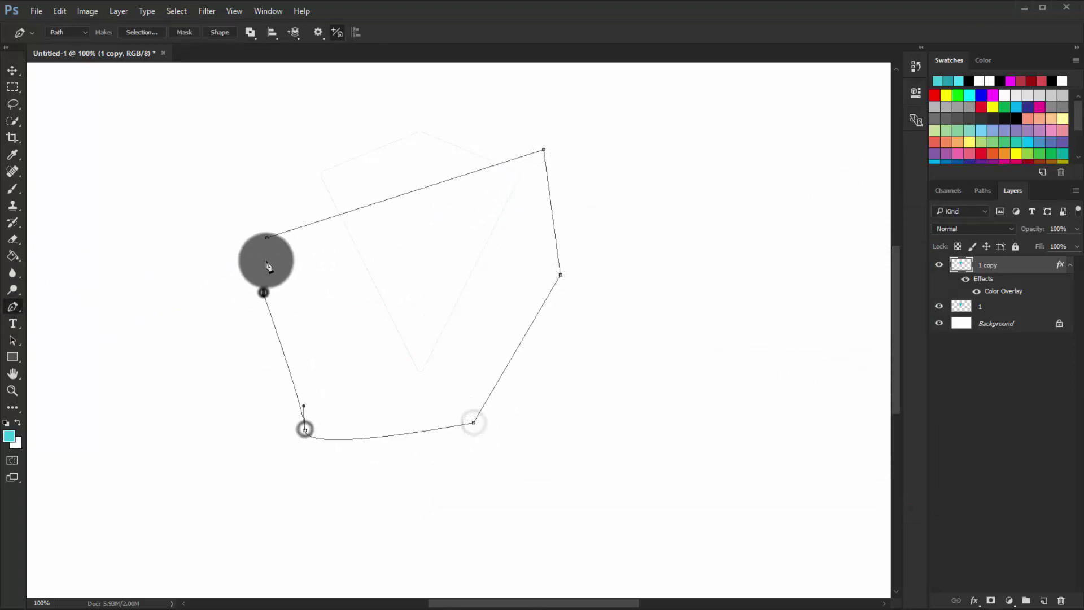
{"action": "left_click", "coordinate": [267, 237]}
{"action": "right_click", "coordinate": [336, 267]}
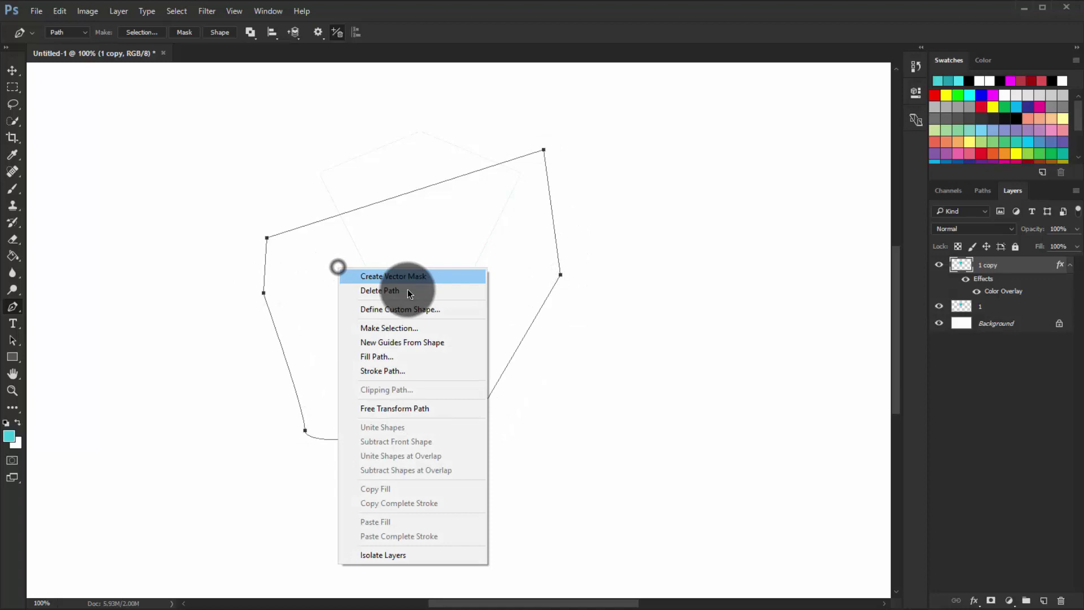
{"action": "left_click", "coordinate": [411, 330]}
{"action": "left_click", "coordinate": [601, 189]}
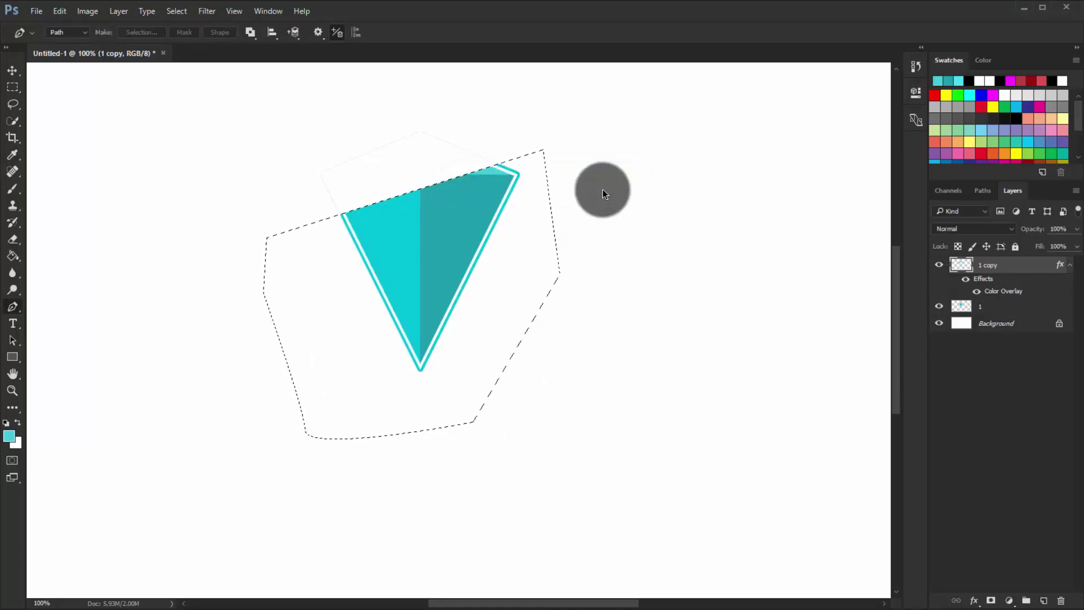
{"action": "key", "text": "ctrl+d"}
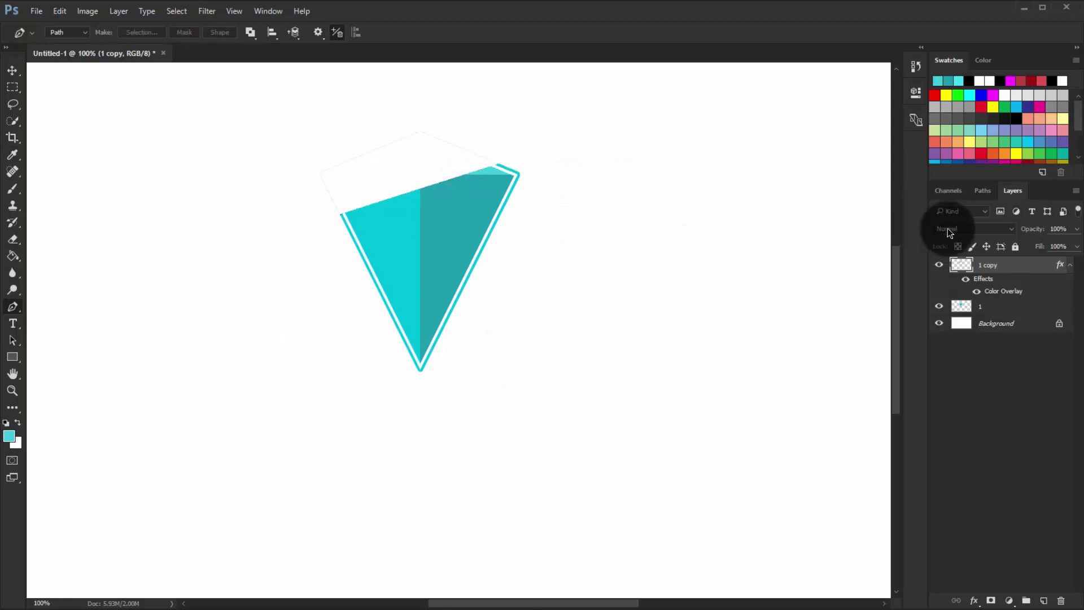
Step: Fade the white highlight layer to 27% opacity and merge it with layer 1
{"action": "left_click", "coordinate": [1076, 229]}
{"action": "left_click_drag", "start_coordinate": [1020, 244], "coordinate": [1033, 248]}
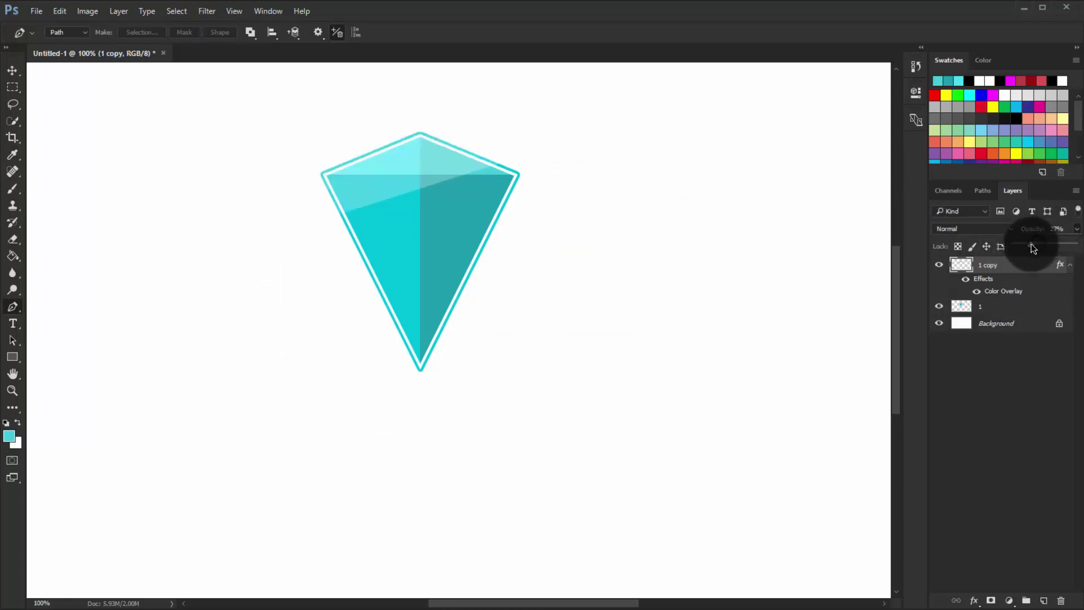
{"action": "left_click", "coordinate": [1043, 440]}
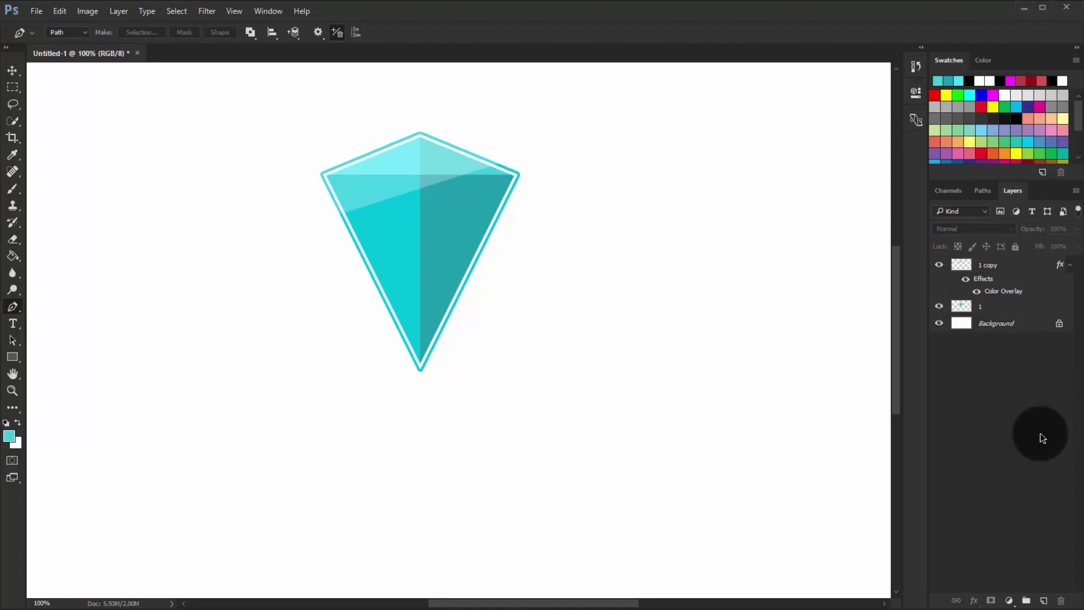
{"action": "left_click", "coordinate": [1071, 267]}
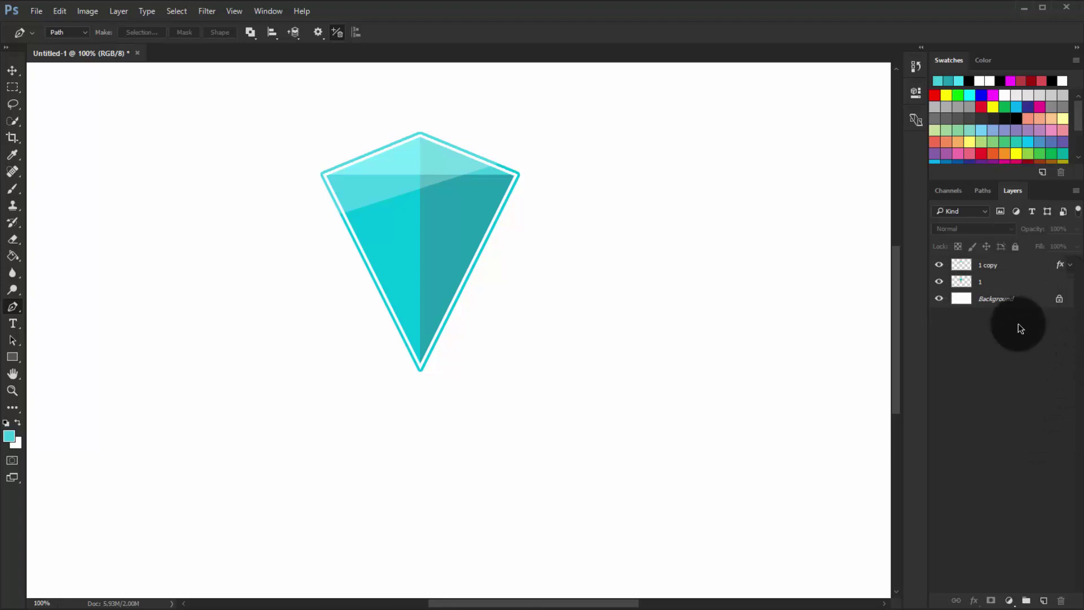
{"action": "left_click", "coordinate": [997, 279]}
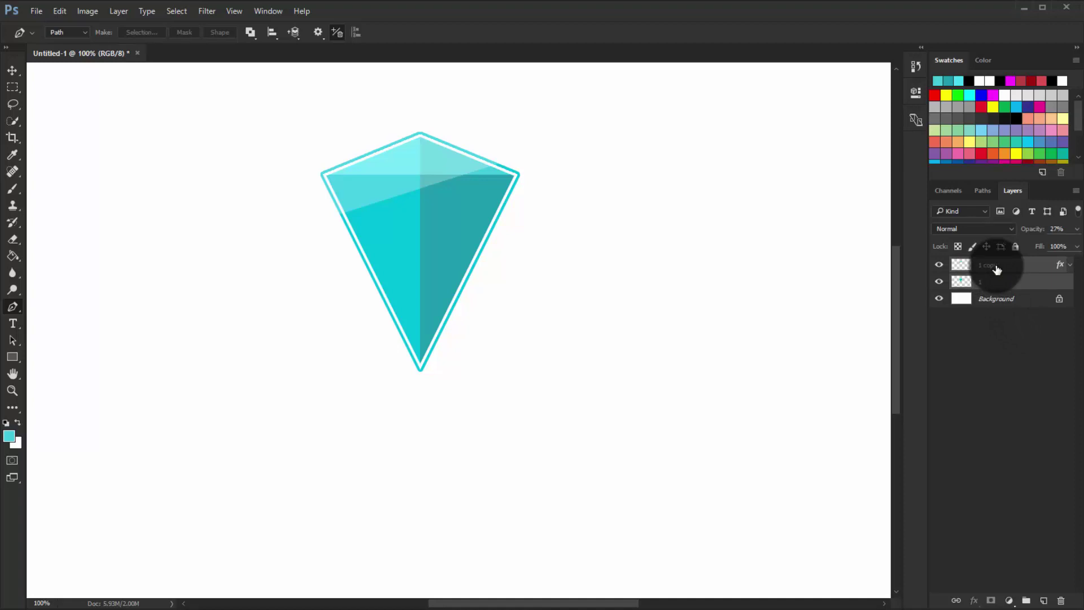
{"action": "key", "text": "ctrl+e"}
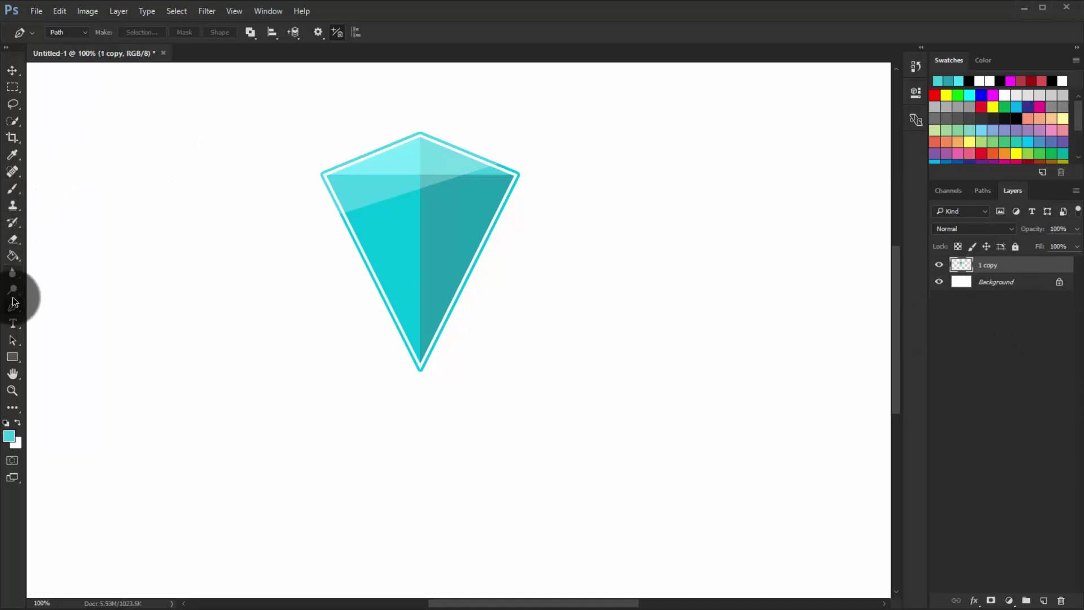
Step: Type the text NLC below-left of the gem and select it
{"action": "left_click", "coordinate": [15, 329]}
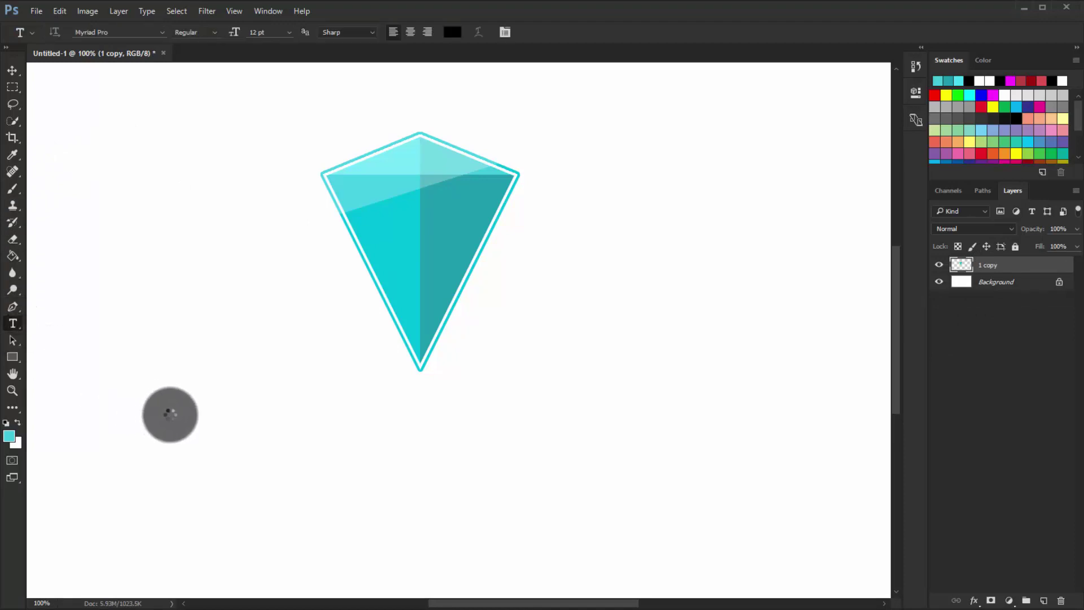
{"action": "left_click", "coordinate": [170, 414]}
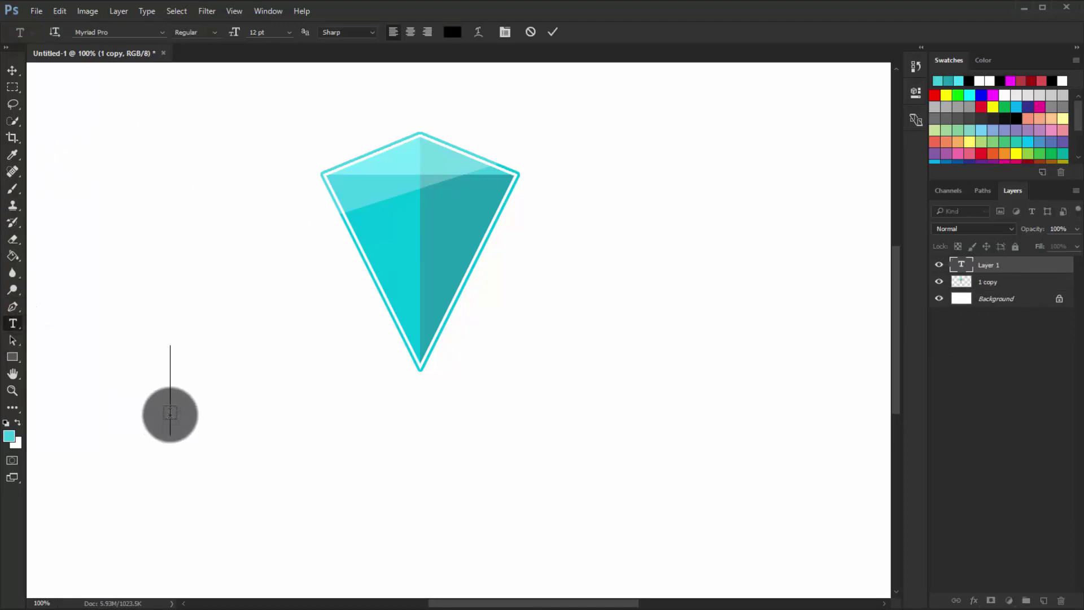
{"action": "type", "text": "NLC"}
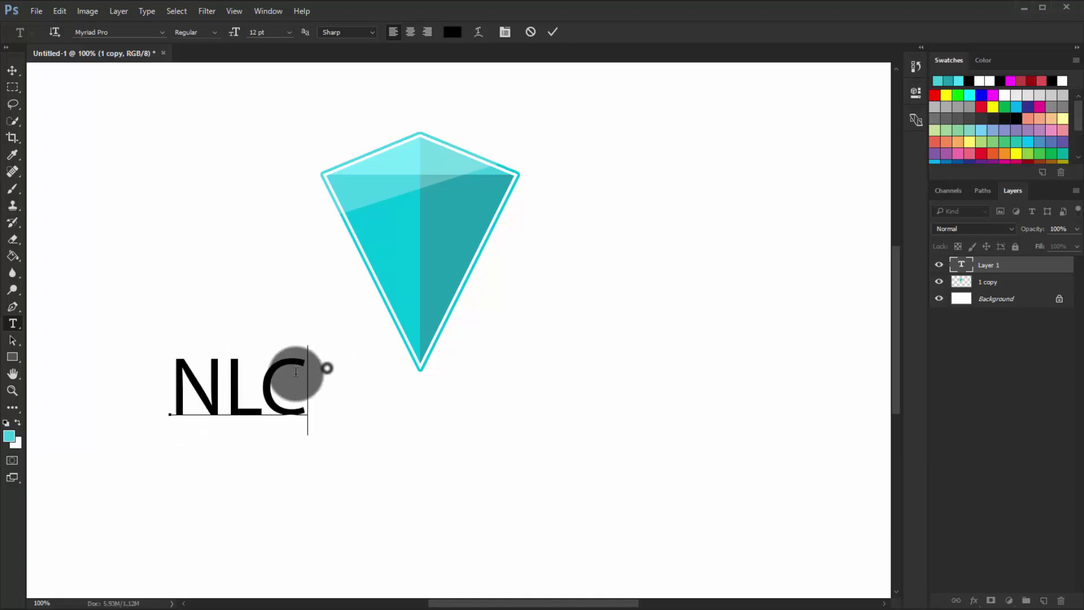
{"action": "left_click_drag", "start_coordinate": [170, 412], "coordinate": [307, 370]}
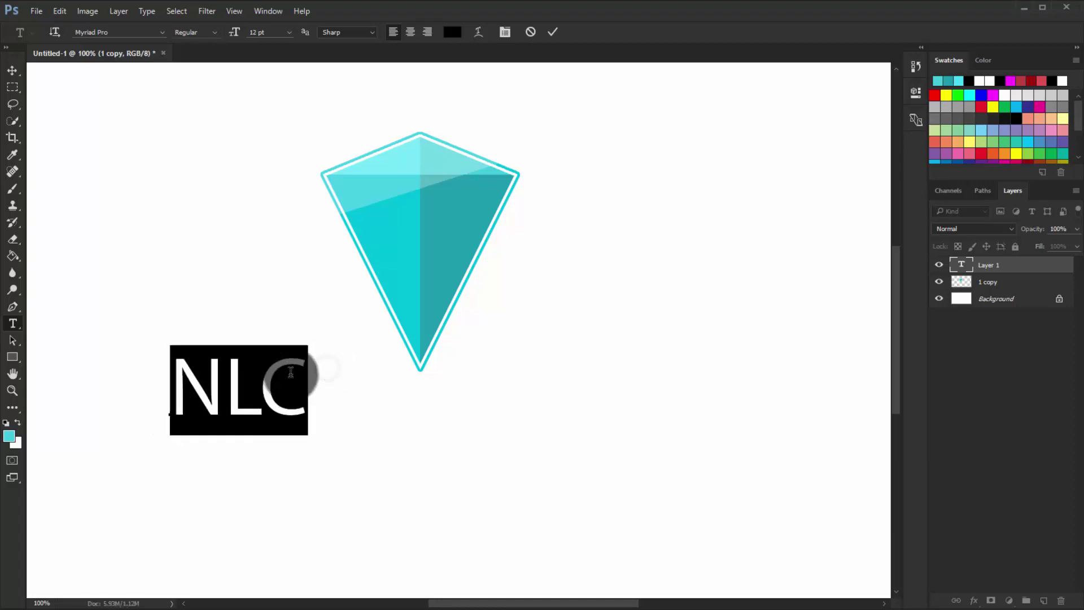
Step: Set NLC in Nexa Rust Sans and move it down and to the right
{"action": "left_click", "coordinate": [161, 32]}
{"action": "left_click", "coordinate": [161, 33]}
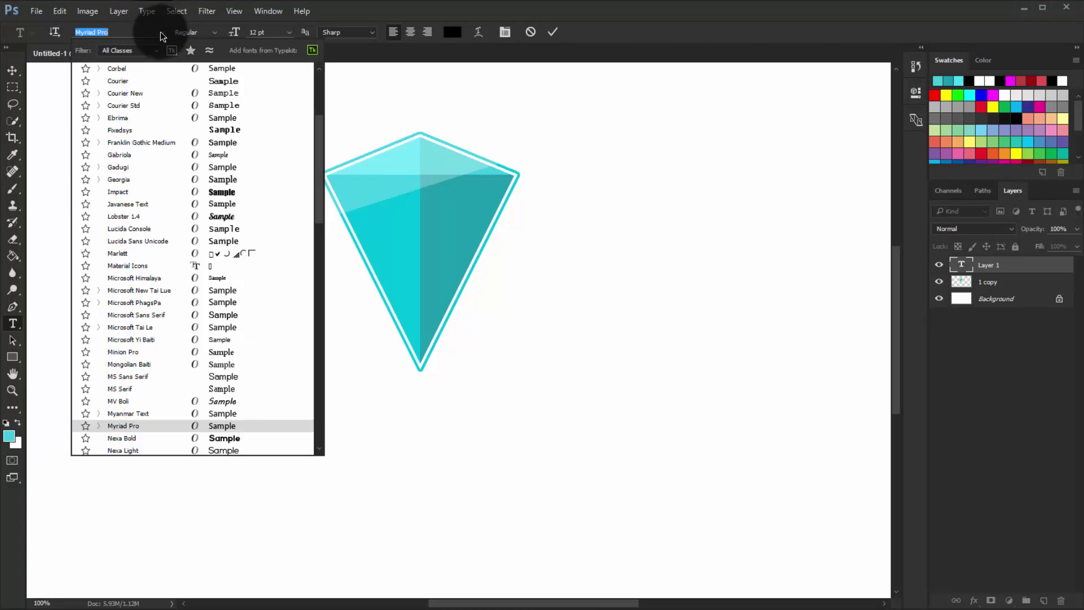
{"action": "scroll", "coordinate": [224, 151], "scroll_direction": "up", "scroll_amount": 3}
{"action": "scroll", "coordinate": [225, 152], "scroll_direction": "up", "scroll_amount": 2}
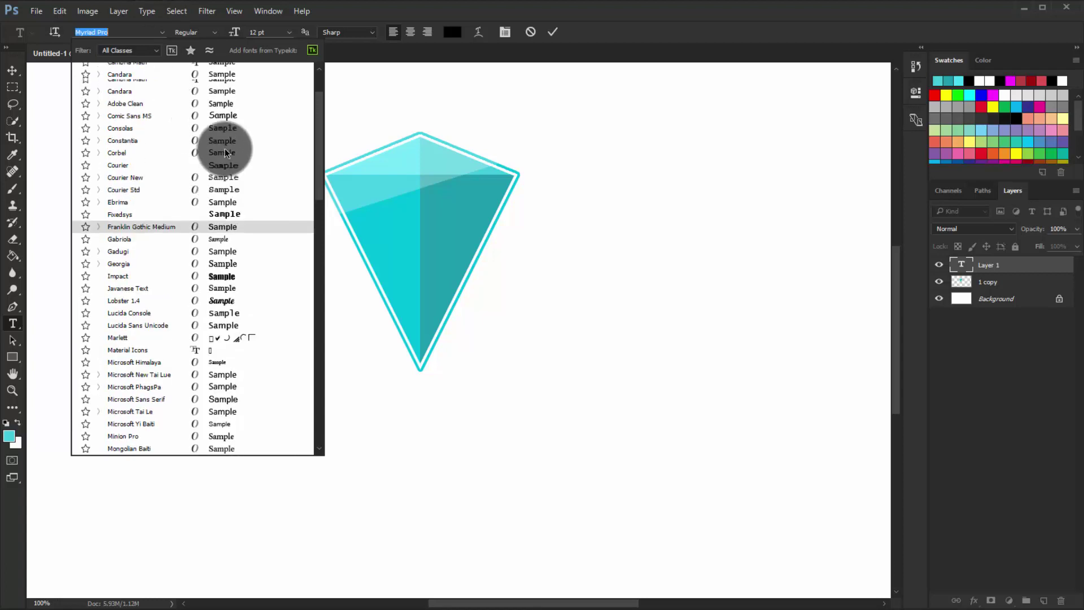
{"action": "scroll", "coordinate": [225, 151], "scroll_direction": "up", "scroll_amount": 2}
{"action": "scroll", "coordinate": [225, 151], "scroll_direction": "up", "scroll_amount": 2}
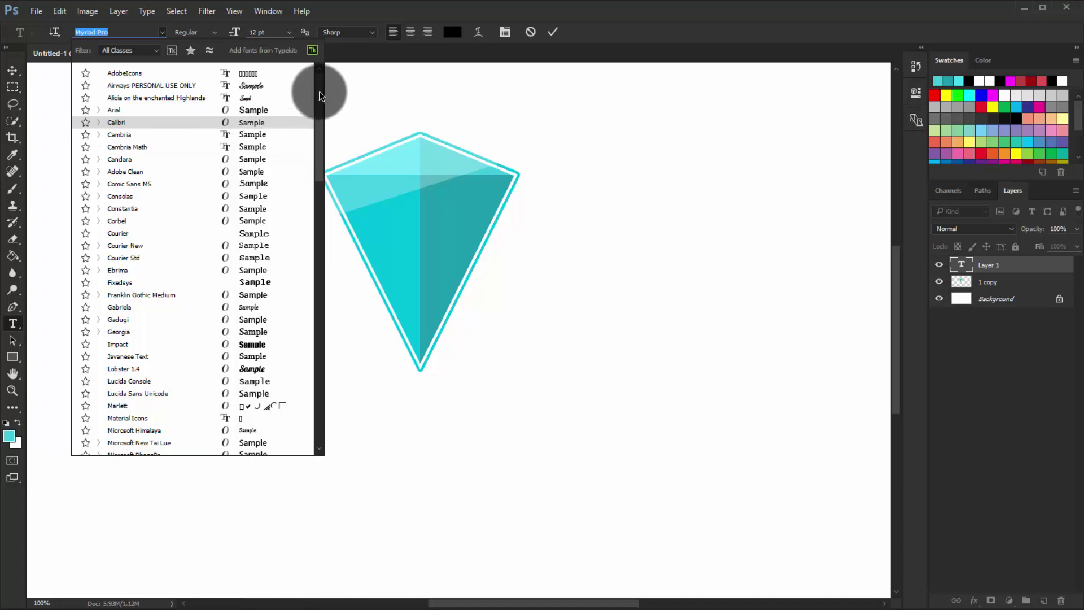
{"action": "scroll", "coordinate": [319, 137], "scroll_direction": "down", "scroll_amount": 4}
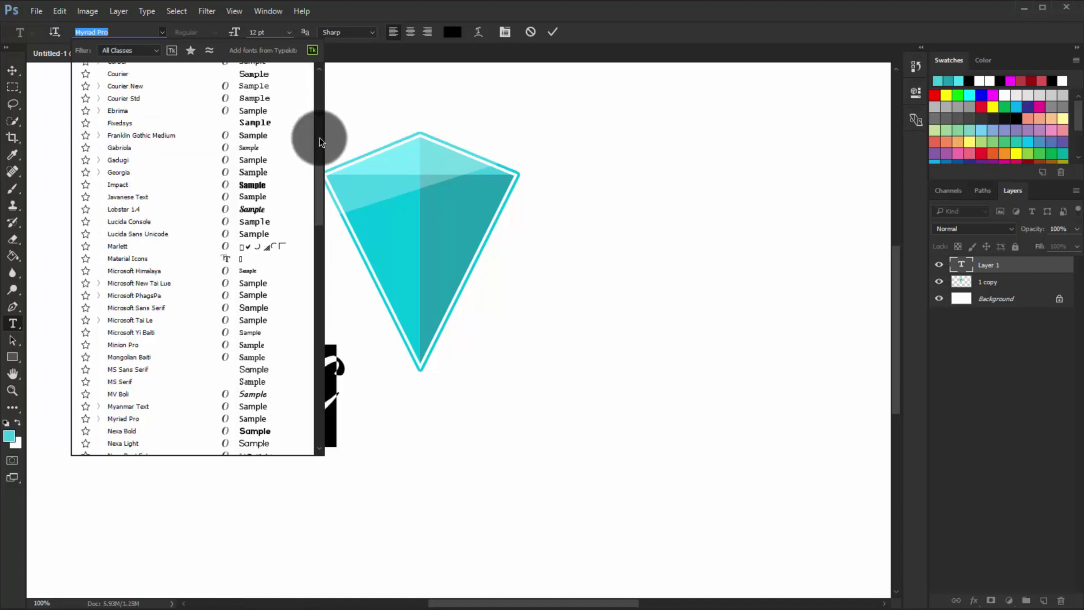
{"action": "left_click_drag", "start_coordinate": [320, 138], "coordinate": [319, 209]}
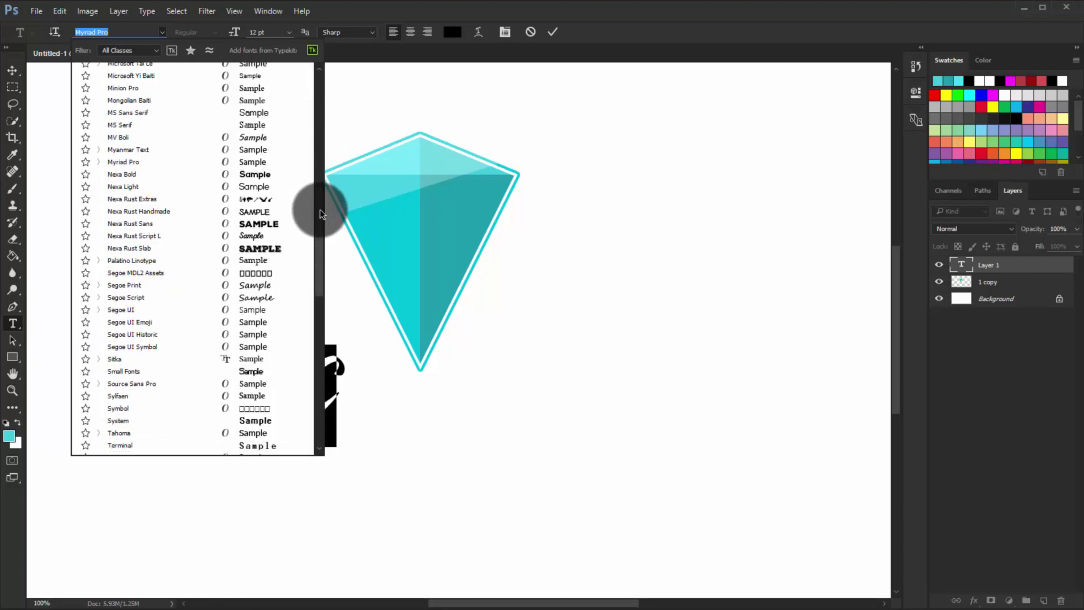
{"action": "left_click", "coordinate": [284, 222]}
{"action": "left_click", "coordinate": [12, 70]}
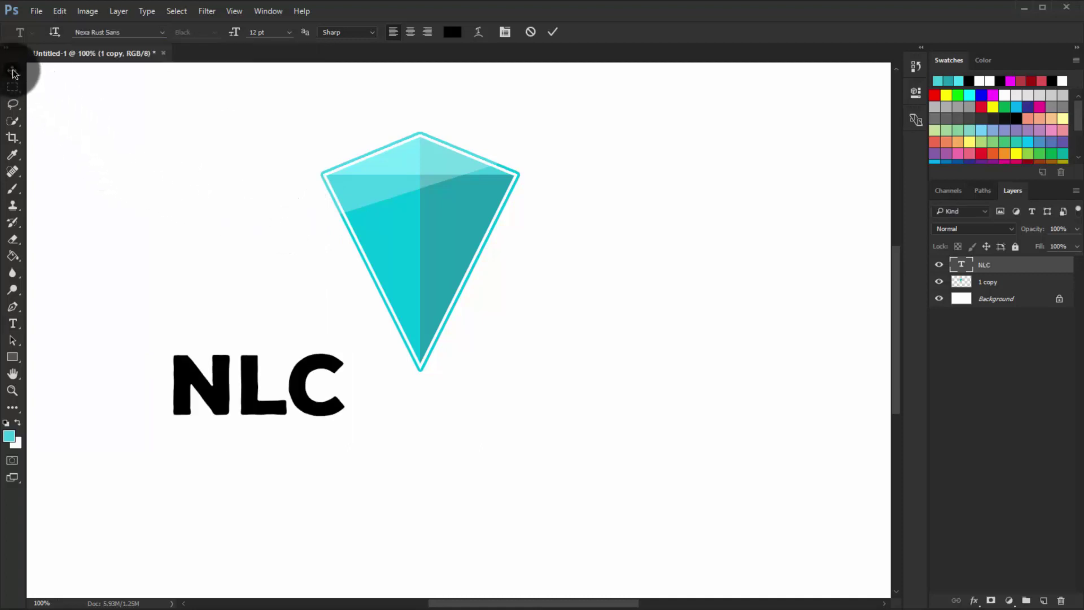
{"action": "left_click_drag", "start_coordinate": [330, 381], "coordinate": [351, 424]}
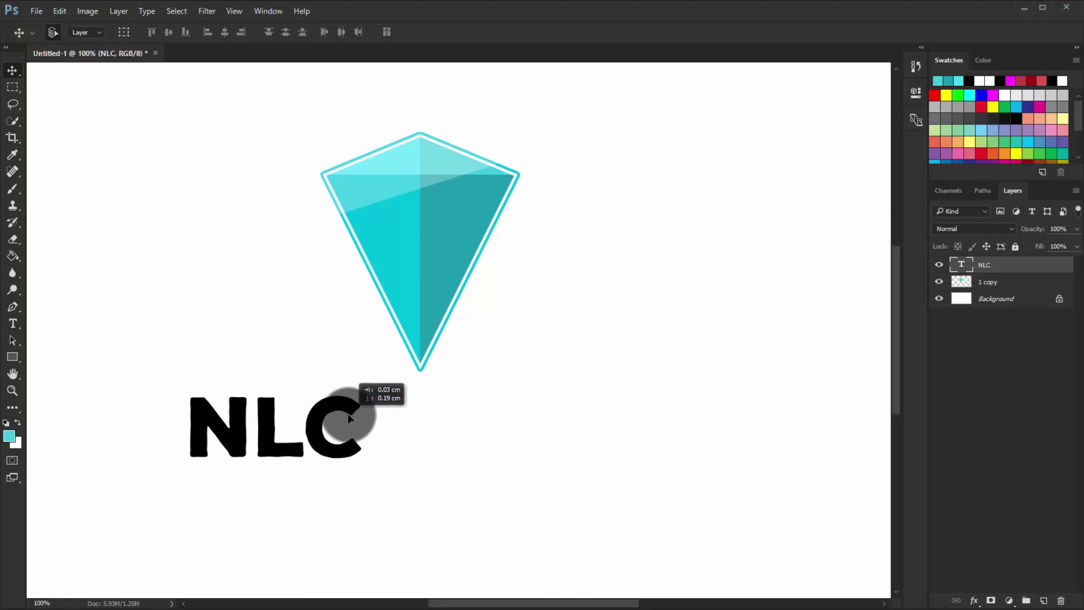
Step: Type DIAMONDS right of NLC in Nexa Light and align it to NLC's baseline
{"action": "left_click", "coordinate": [18, 327]}
{"action": "left_click", "coordinate": [408, 445]}
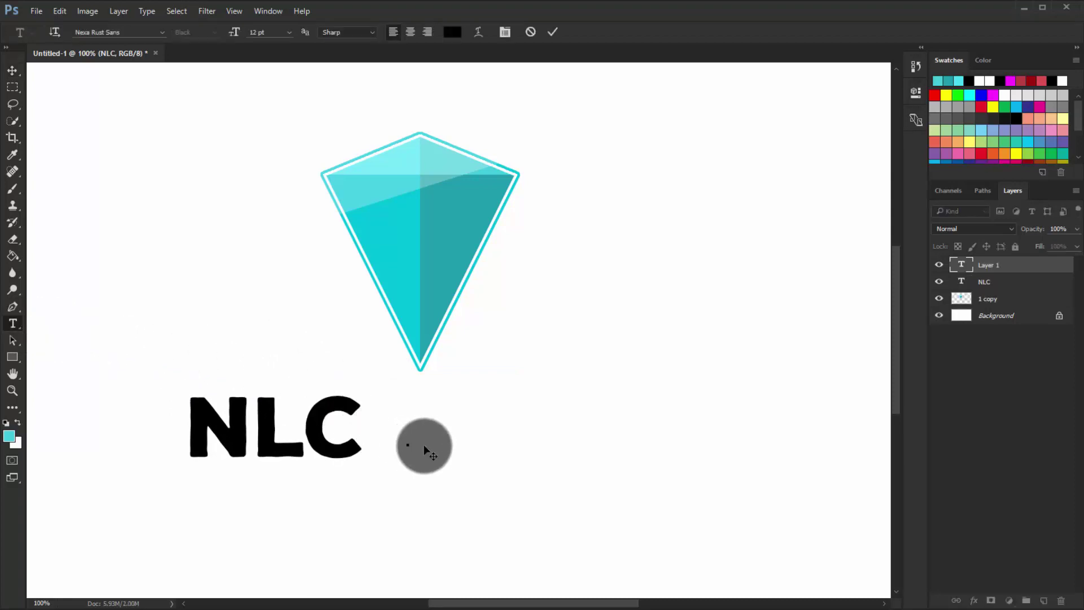
{"action": "type", "text": "DI "}
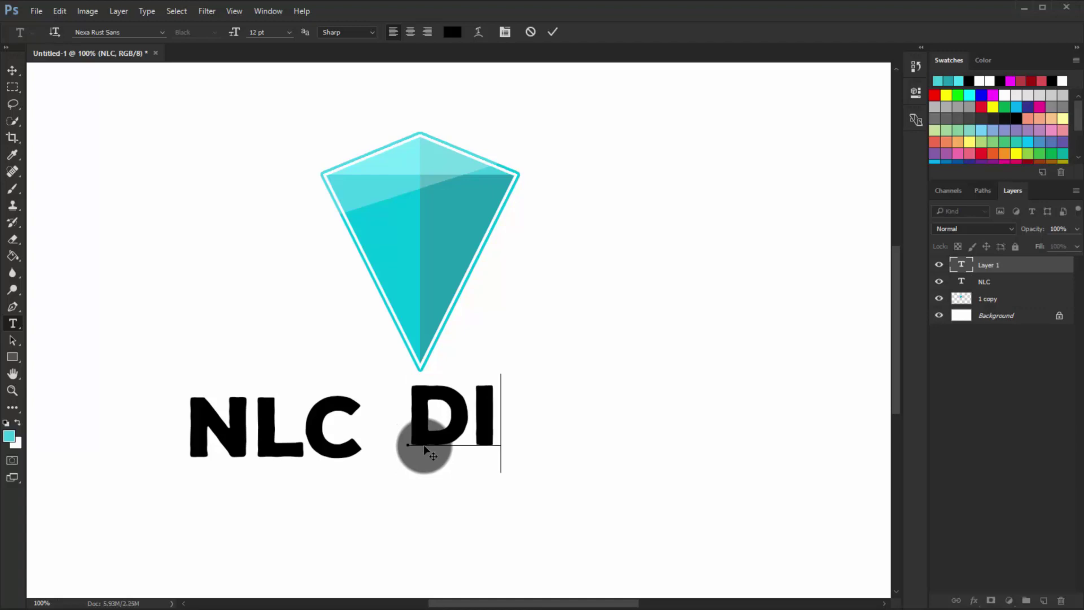
{"action": "type", "text": "AMONDS"}
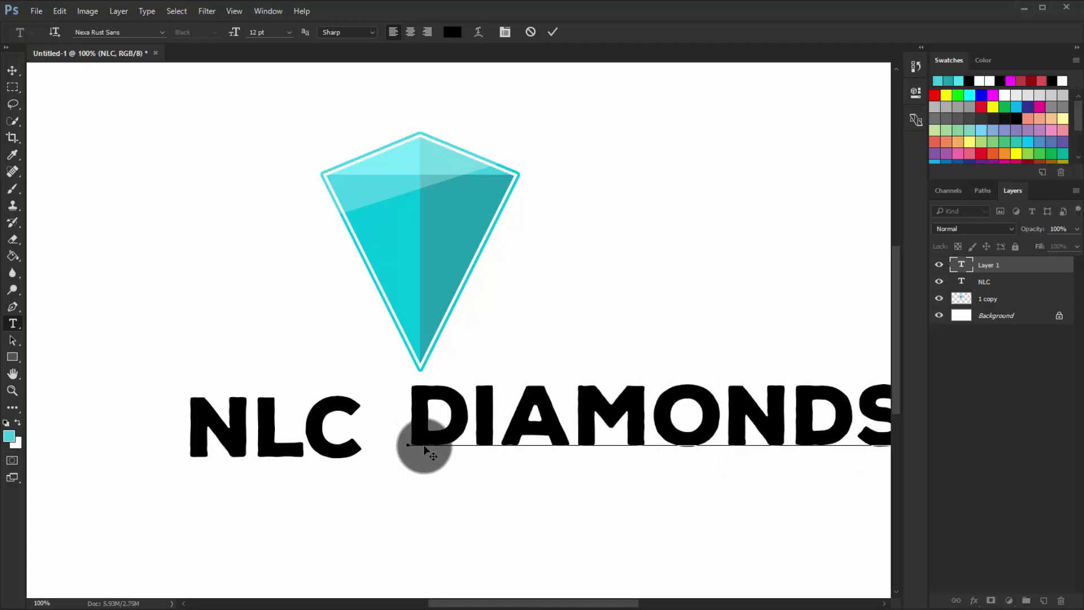
{"action": "double_click", "coordinate": [484, 432]}
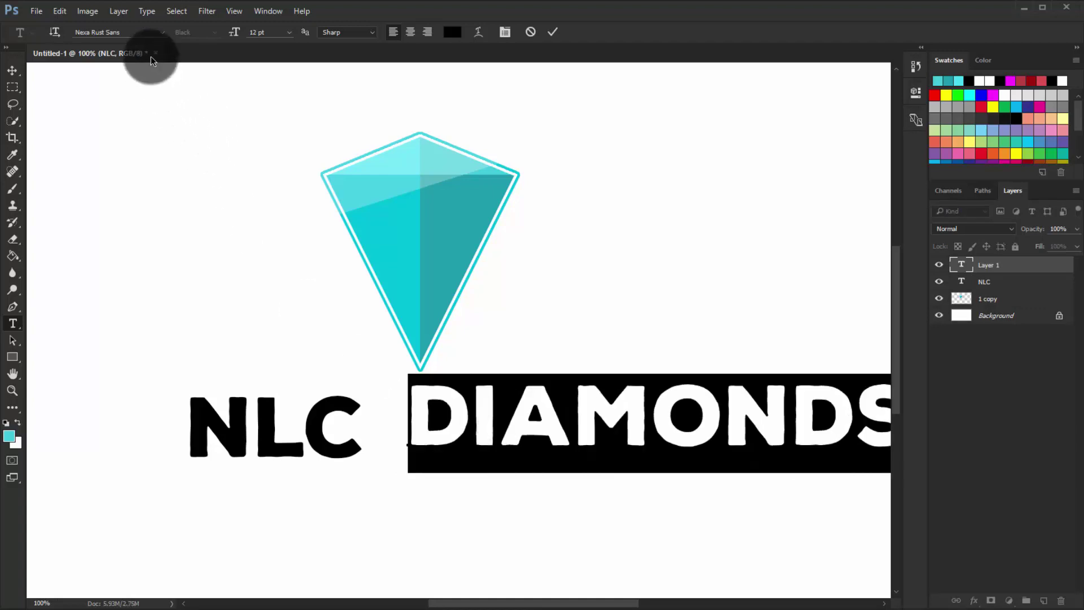
{"action": "left_click", "coordinate": [158, 32]}
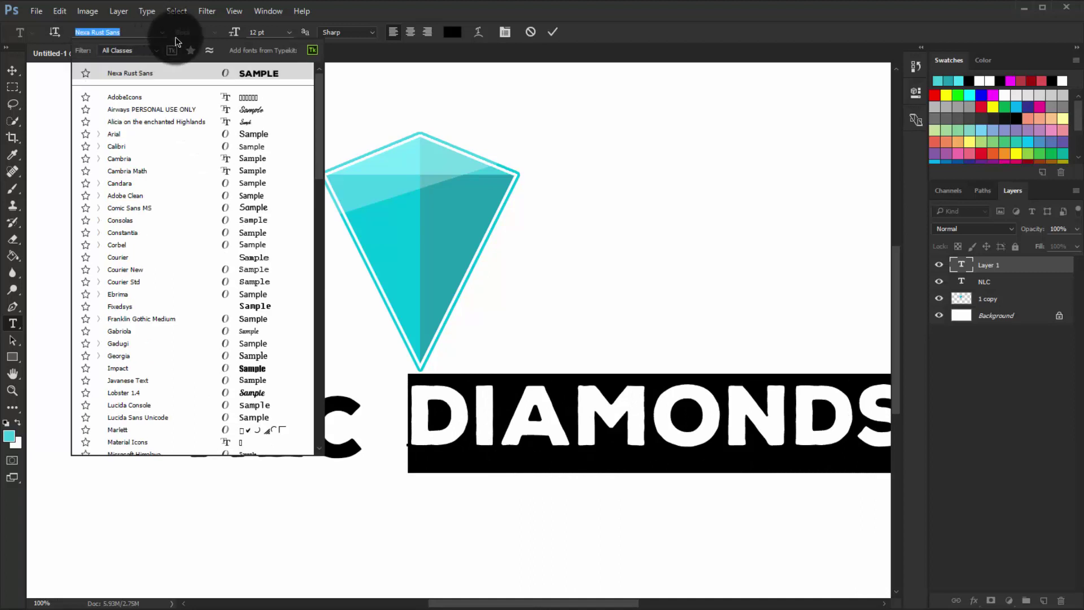
{"action": "left_click_drag", "start_coordinate": [318, 92], "coordinate": [273, 242]}
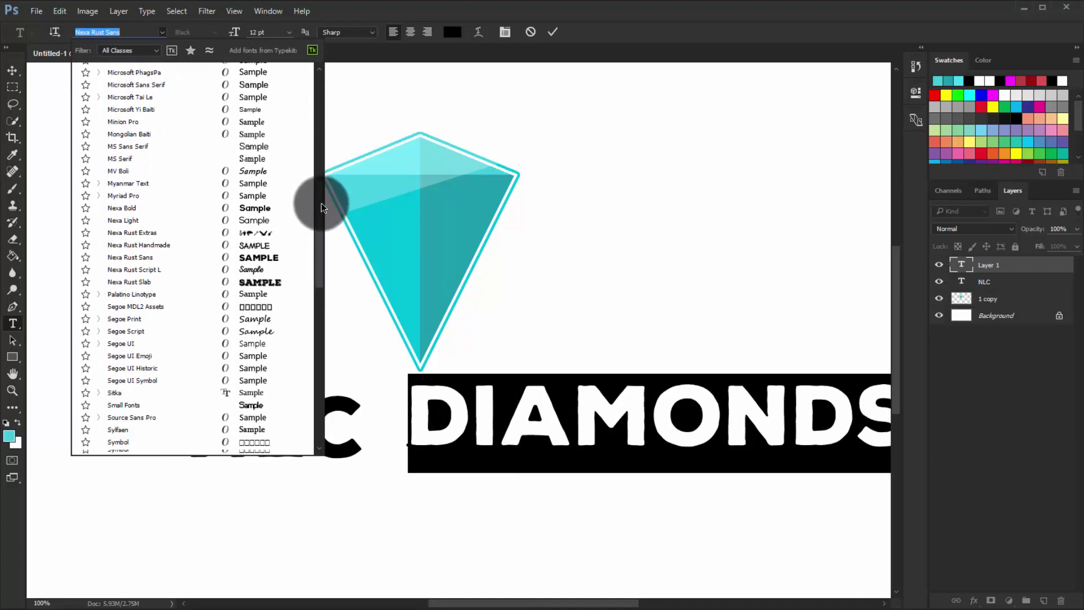
{"action": "left_click", "coordinate": [267, 215]}
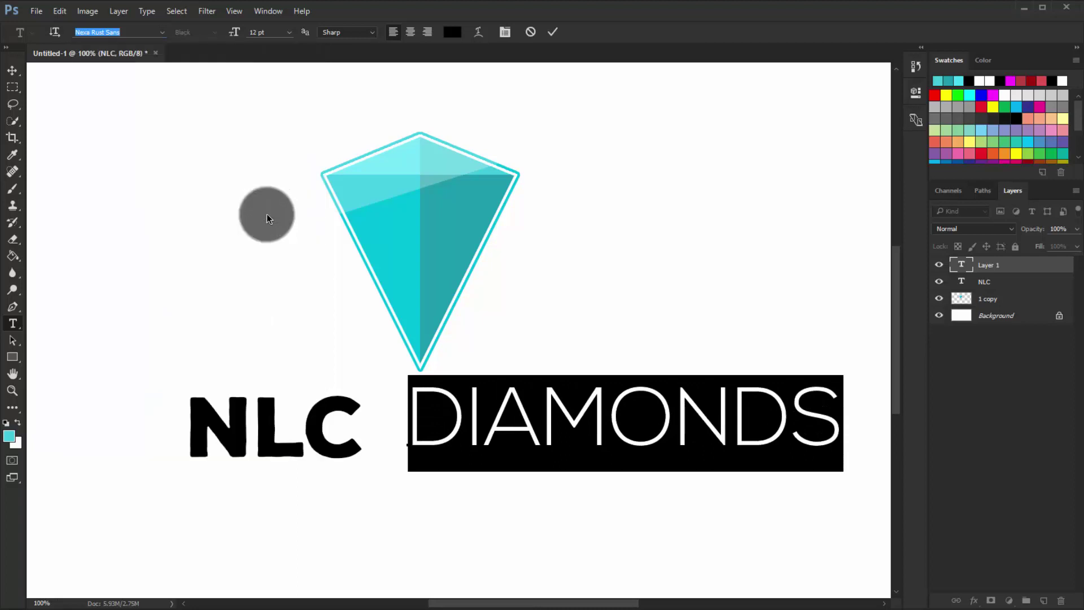
{"action": "left_click", "coordinate": [12, 73]}
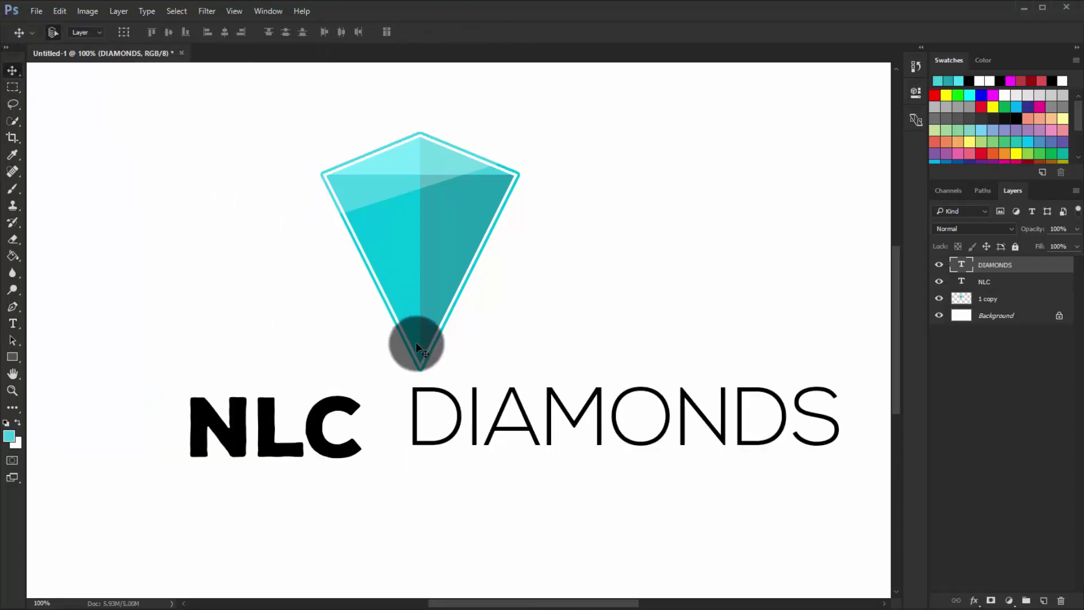
{"action": "mouse_move", "coordinate": [450, 412]}
{"action": "left_mouse_down"}
{"action": "mouse_move", "coordinate": [413, 424]}
{"action": "mouse_move", "coordinate": [423, 427]}
{"action": "left_mouse_up"}
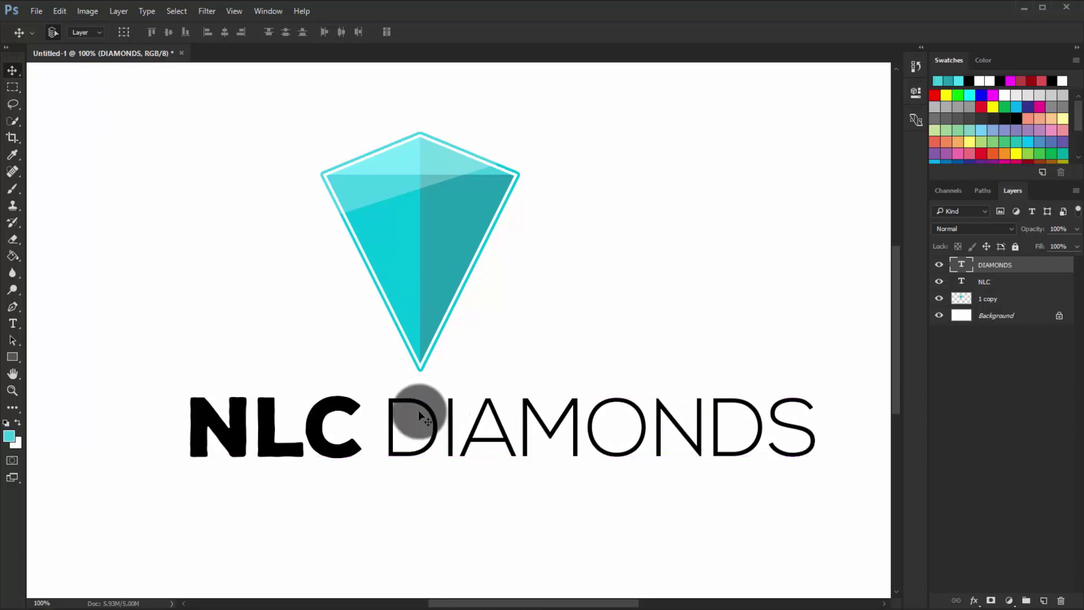
Step: Change the DIAMONDS font to Nexa Bold
{"action": "left_click", "coordinate": [15, 322]}
{"action": "double_click", "coordinate": [469, 452]}
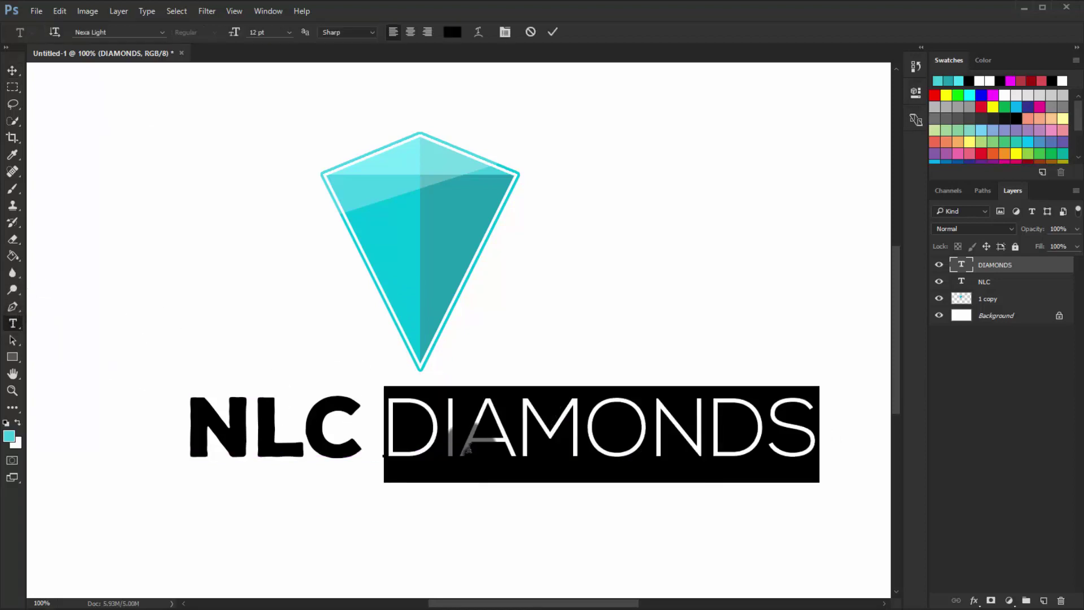
{"action": "left_click", "coordinate": [168, 32]}
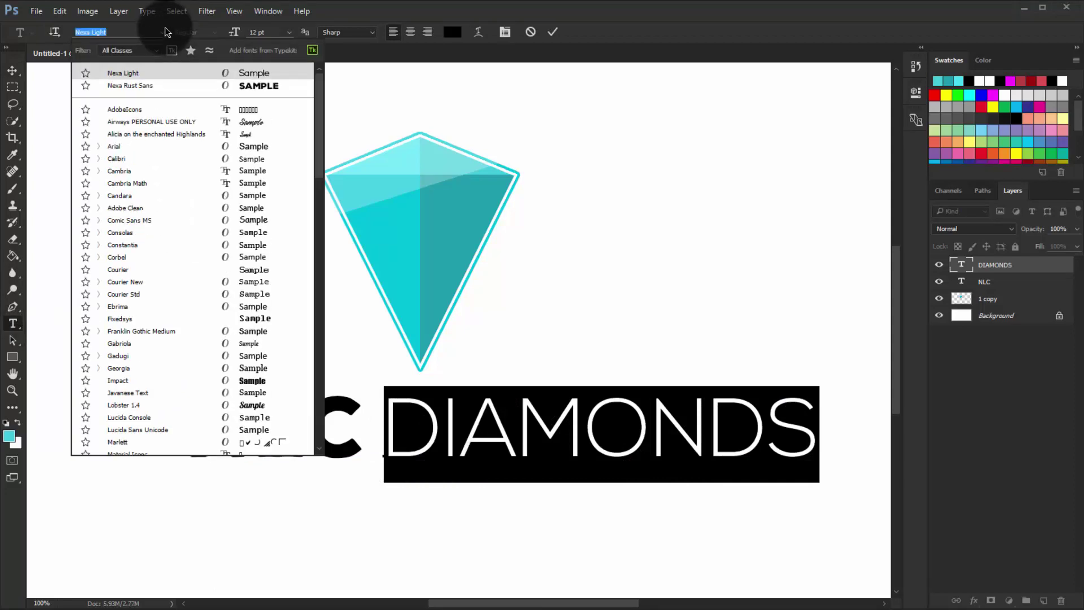
{"action": "scroll", "coordinate": [275, 400], "scroll_direction": "down", "scroll_amount": 1}
{"action": "scroll", "coordinate": [274, 400], "scroll_direction": "down", "scroll_amount": 3}
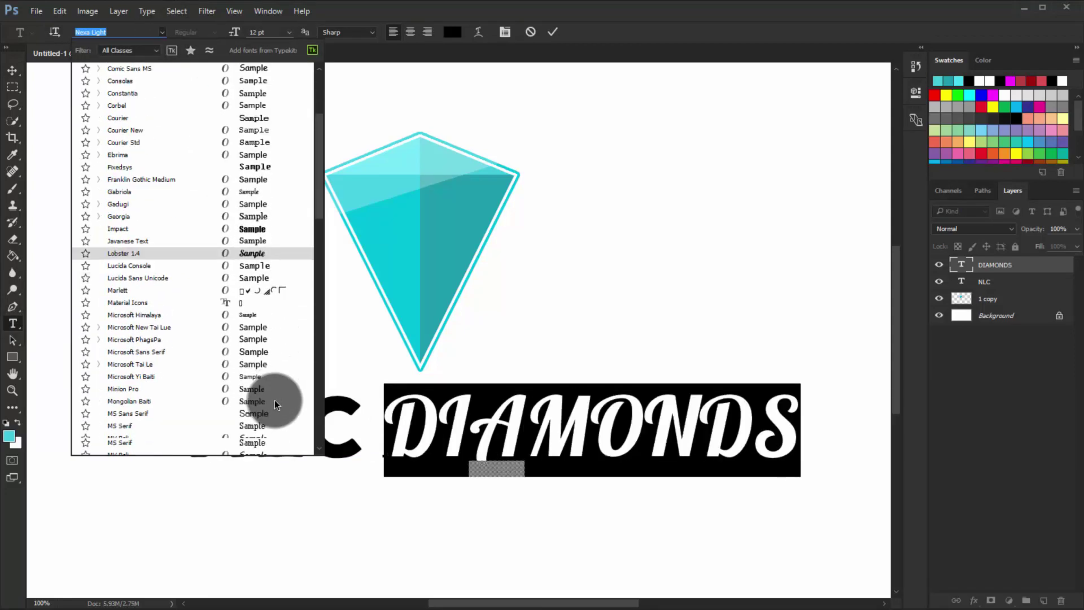
{"action": "scroll", "coordinate": [274, 400], "scroll_direction": "down", "scroll_amount": 2}
{"action": "scroll", "coordinate": [274, 400], "scroll_direction": "down", "scroll_amount": 2}
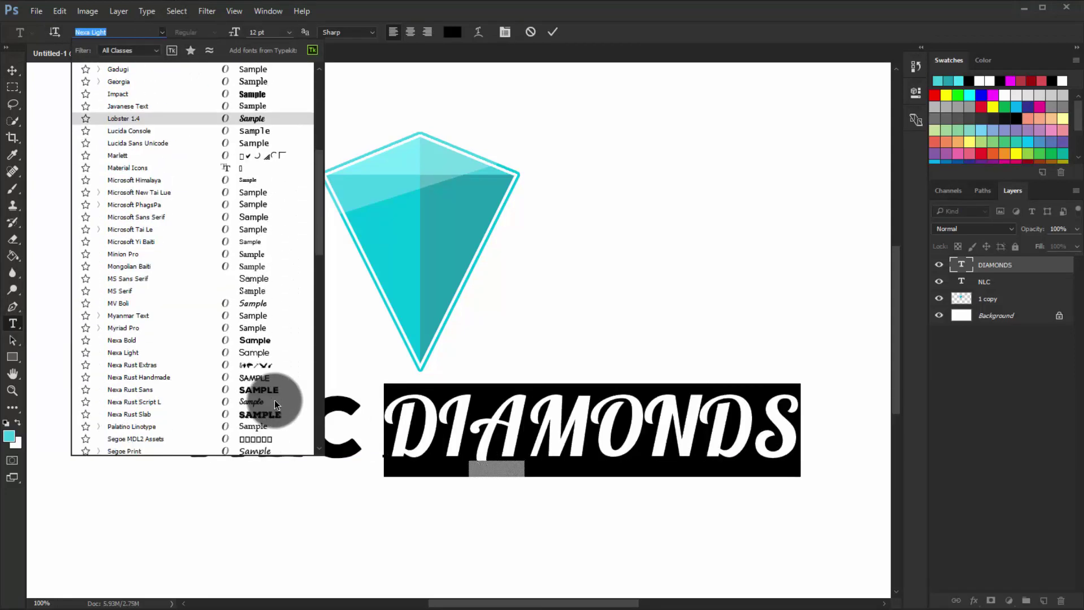
{"action": "left_click", "coordinate": [271, 343]}
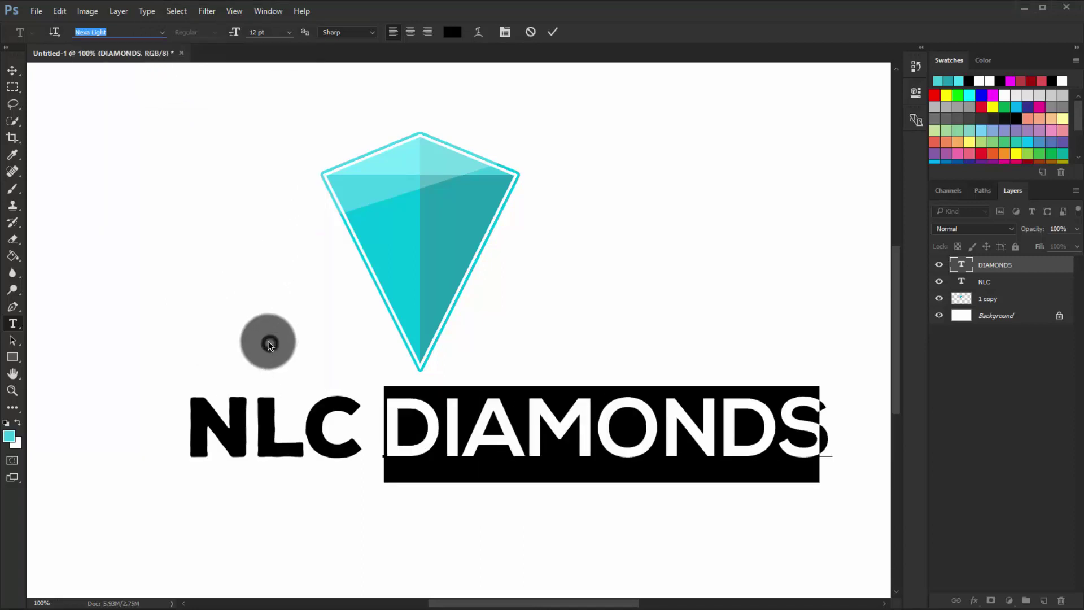
{"action": "left_click", "coordinate": [11, 79]}
Step: Slide DIAMONDS left beside NLC, trying a text-layer merge and then undoing it
{"action": "left_click_drag", "start_coordinate": [490, 428], "coordinate": [487, 427]}
{"action": "left_click", "coordinate": [989, 285], "text": "shift"}
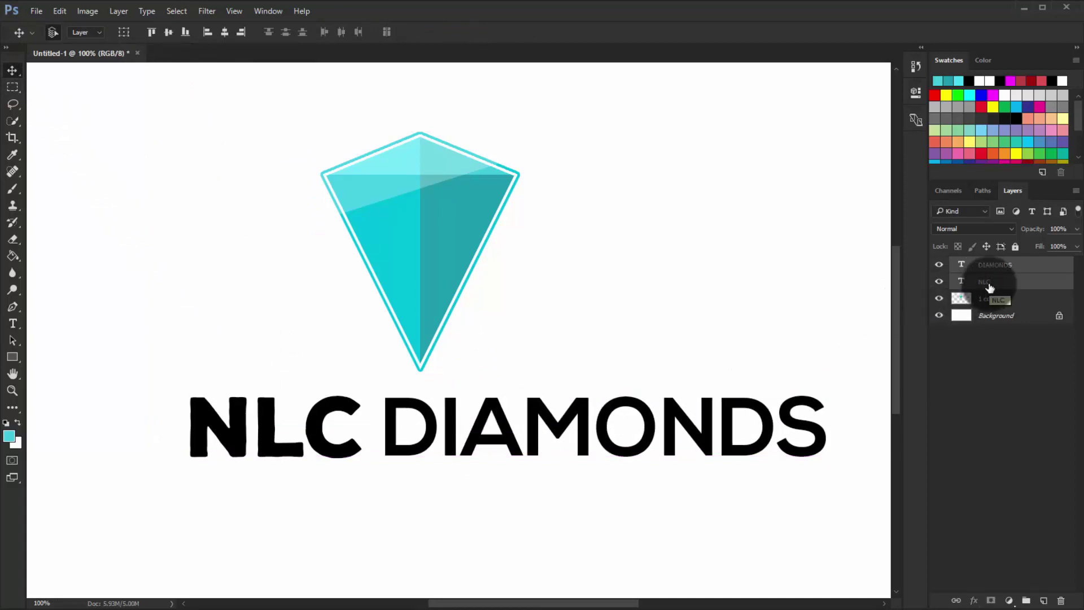
{"action": "key", "text": "ctrl+e"}
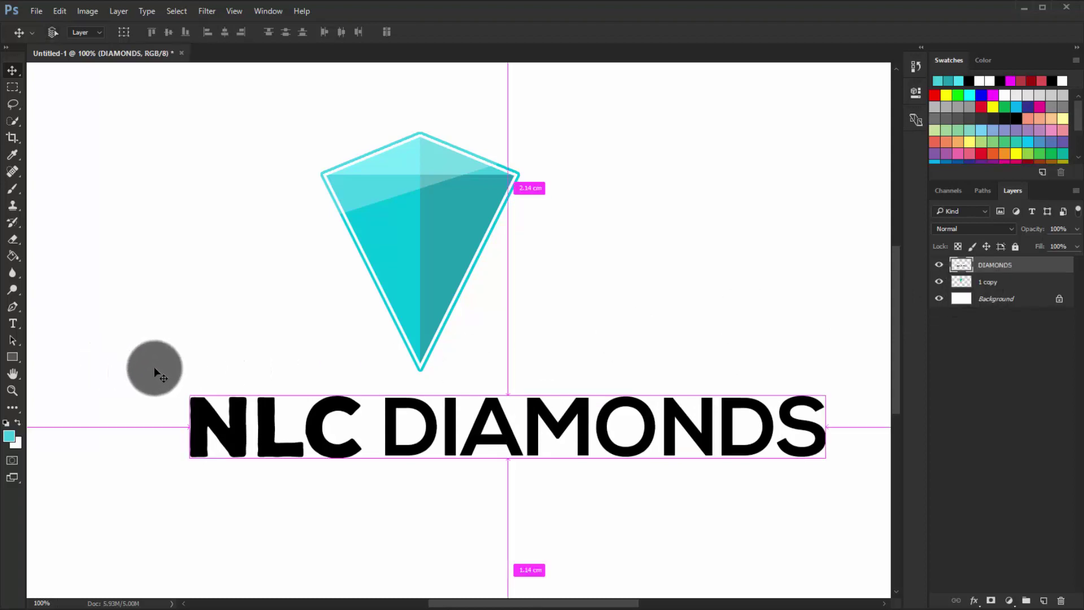
{"action": "key", "text": "ctrl+z"}
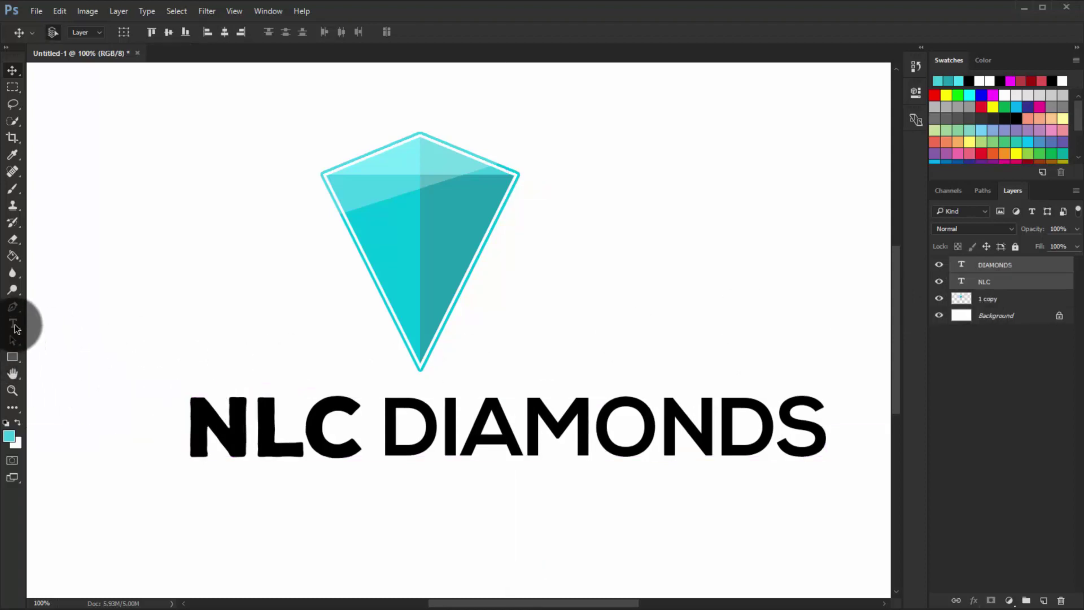
{"action": "left_click", "coordinate": [12, 324]}
Step: Recolour all the NLC letters with the bright cyan sampled from the gem
{"action": "left_click", "coordinate": [187, 427]}
{"action": "key", "text": "ctrl+a"}
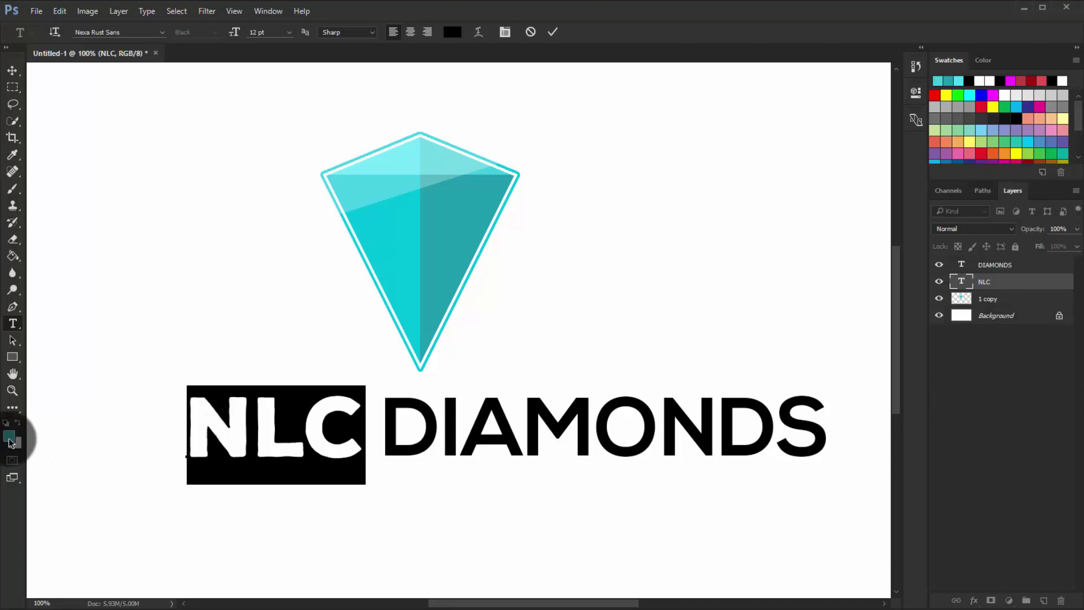
{"action": "left_click", "coordinate": [9, 437]}
{"action": "left_click", "coordinate": [367, 269]}
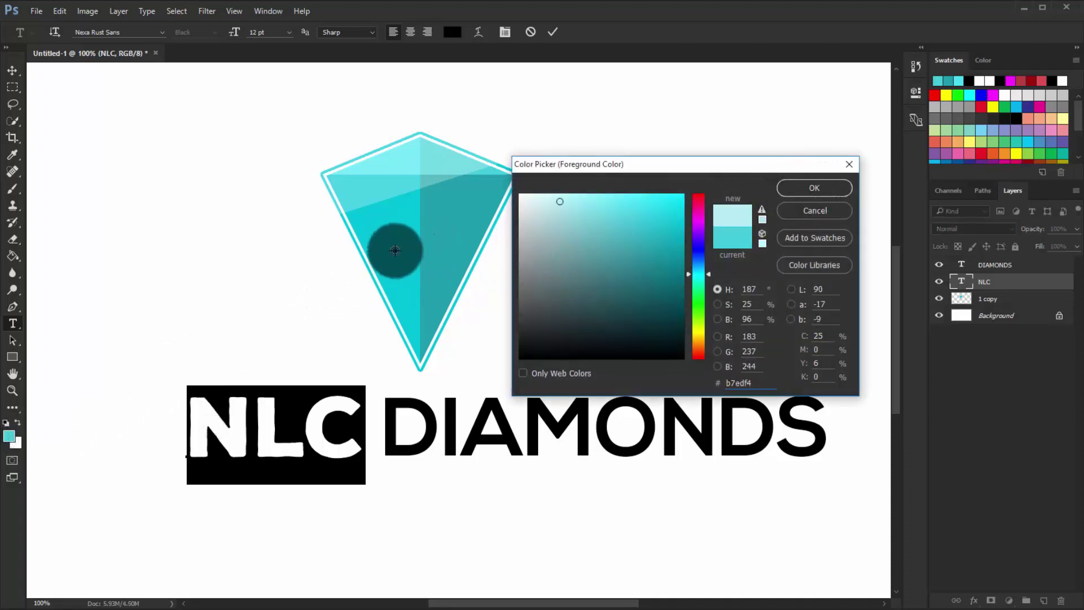
{"action": "left_click", "coordinate": [799, 190]}
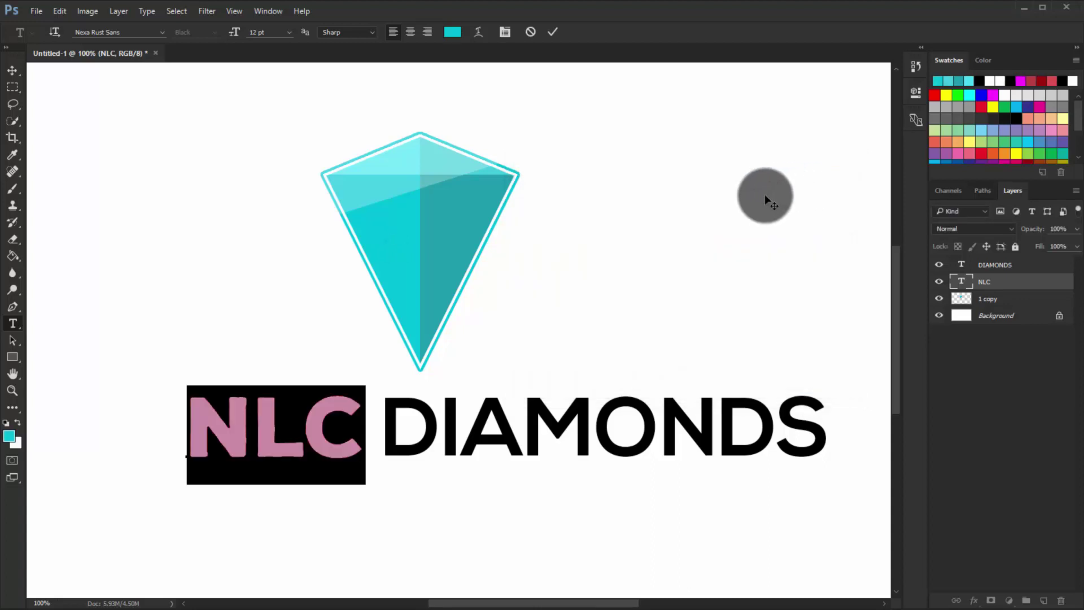
Step: Recolour DIAMONDS with the gem's dark teal 1b9bab and commit the text
{"action": "left_click", "coordinate": [982, 265]}
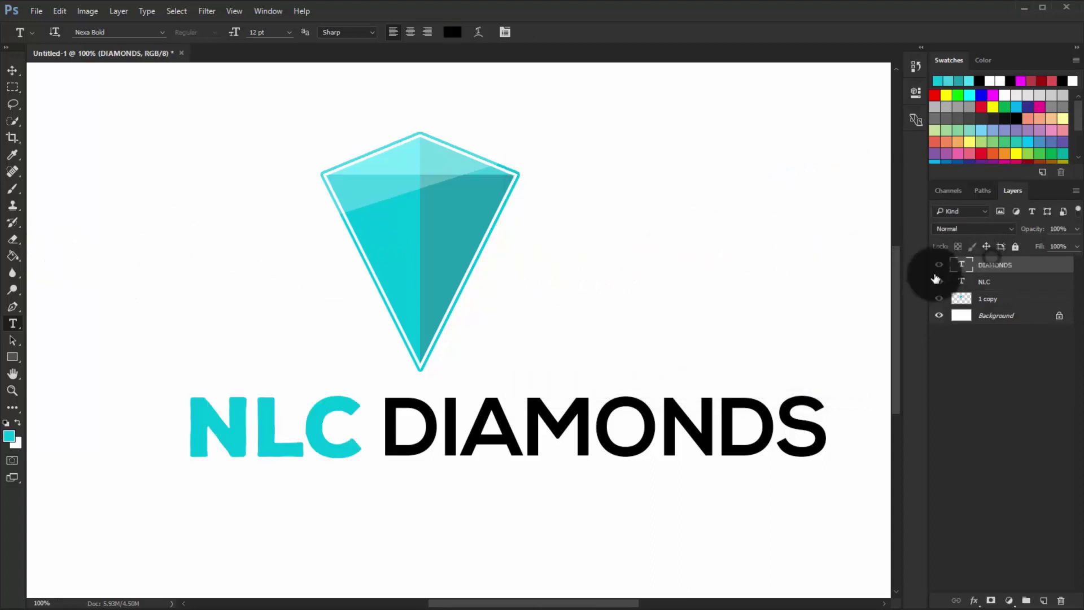
{"action": "double_click", "coordinate": [446, 427]}
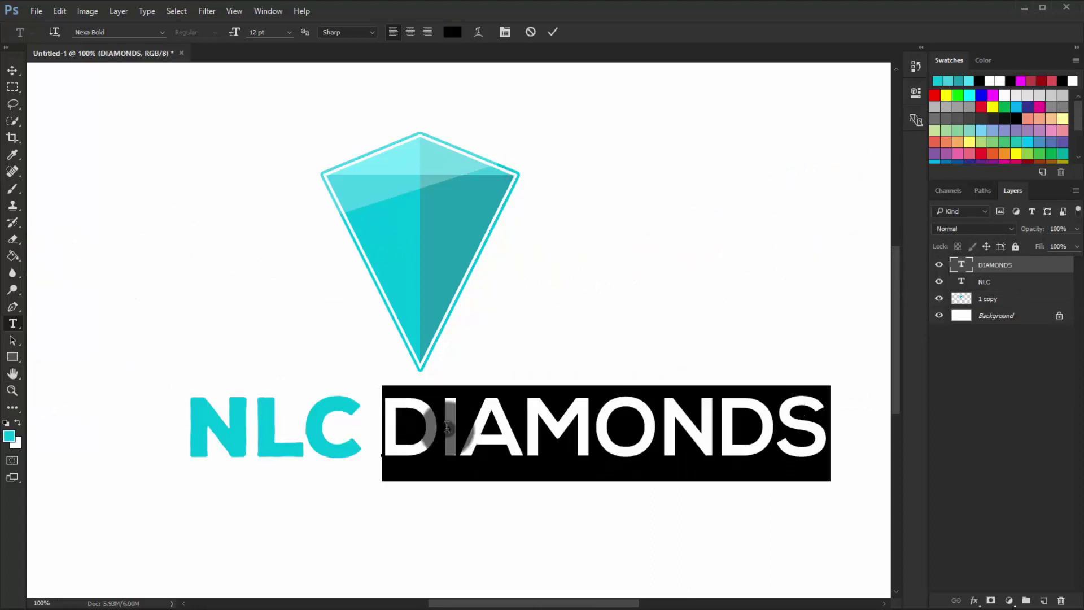
{"action": "left_click", "coordinate": [15, 429]}
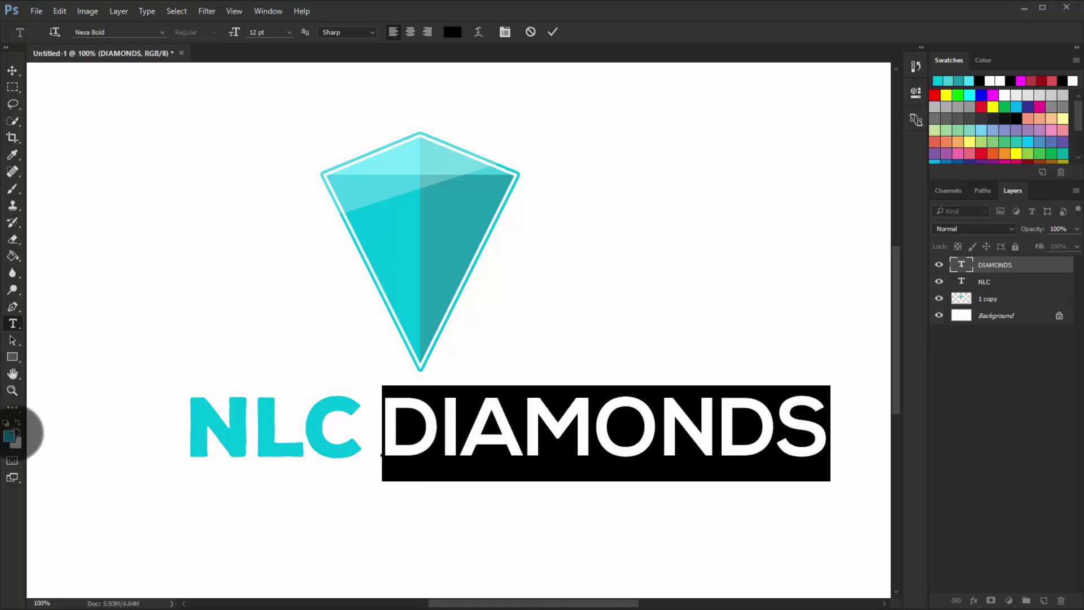
{"action": "left_click", "coordinate": [453, 246]}
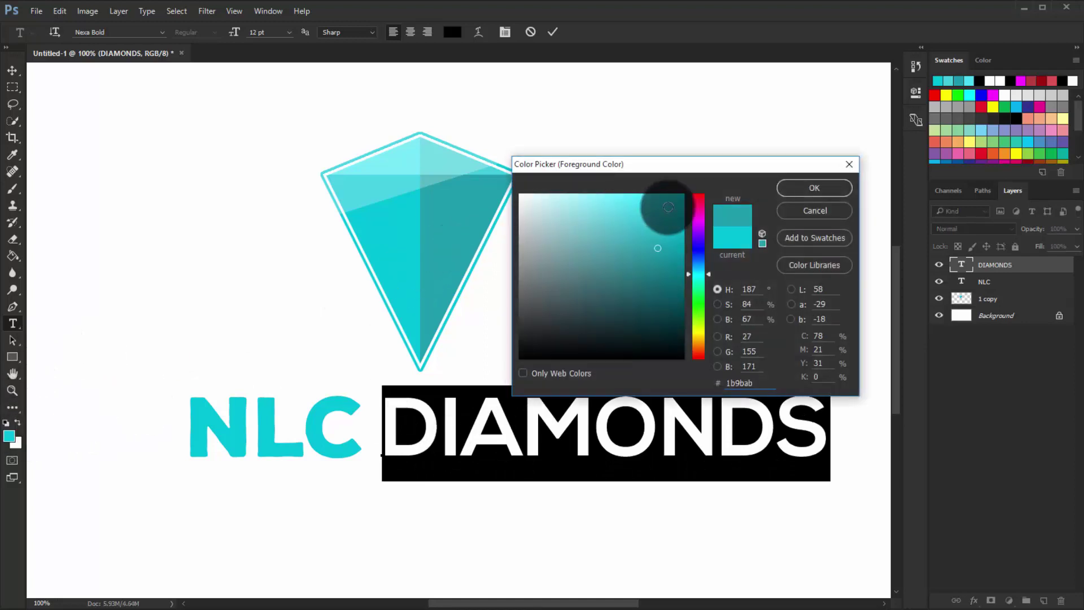
{"action": "left_click", "coordinate": [813, 189]}
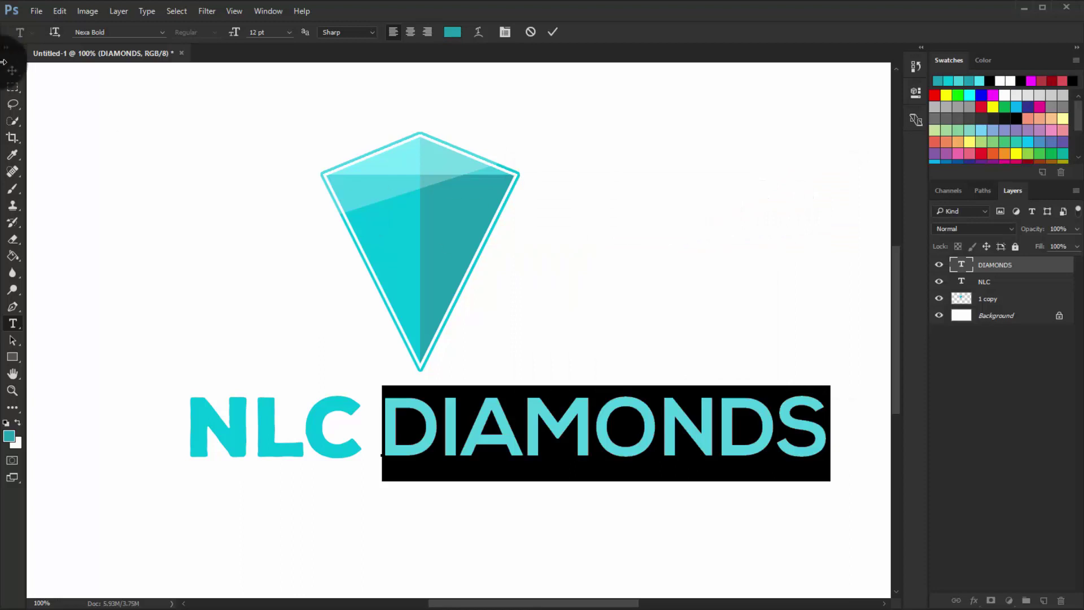
{"action": "left_click", "coordinate": [12, 74]}
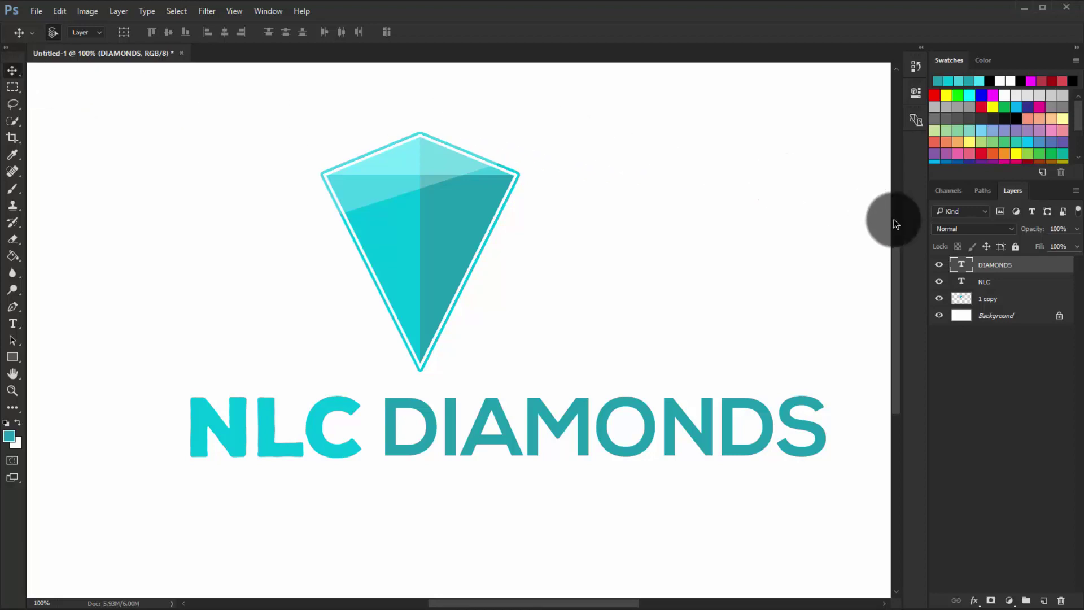
Step: Merge NLC into the DIAMONDS layer, then open Blending Options for DIAMONDS
{"action": "left_click", "coordinate": [981, 280], "text": "shift"}
{"action": "key", "text": "ctrl+e"}
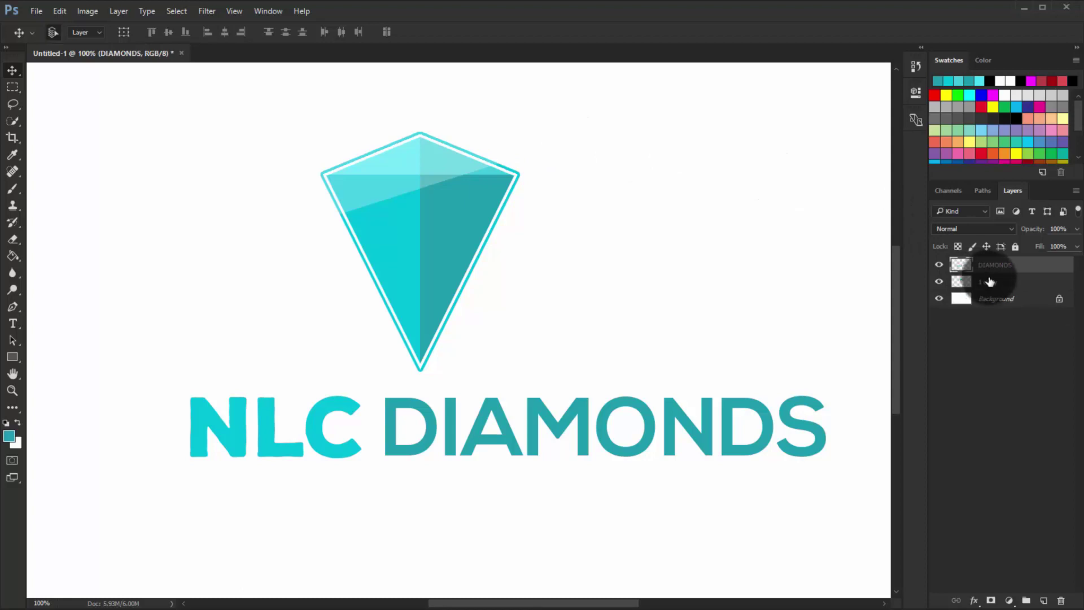
{"action": "right_click", "coordinate": [992, 271]}
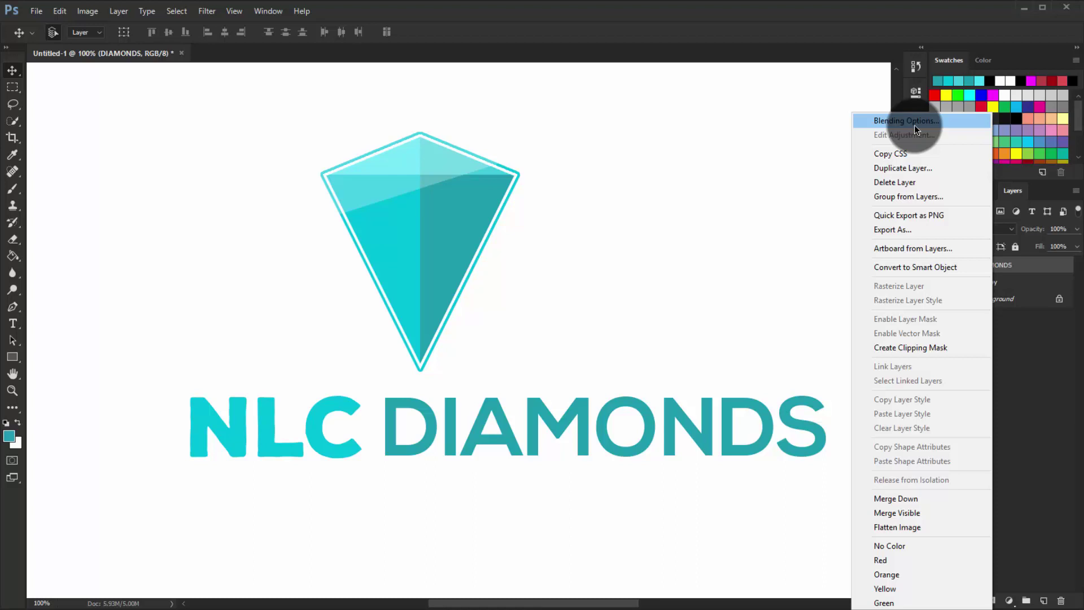
{"action": "left_click", "coordinate": [1046, 322]}
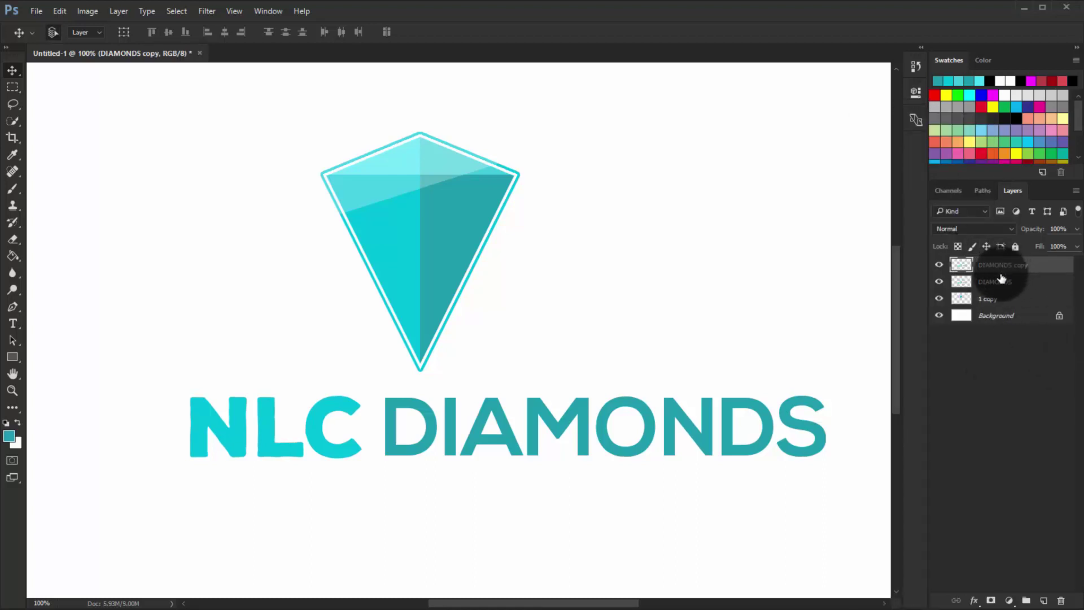
{"action": "right_click", "coordinate": [1002, 278]}
{"action": "left_click", "coordinate": [926, 121]}
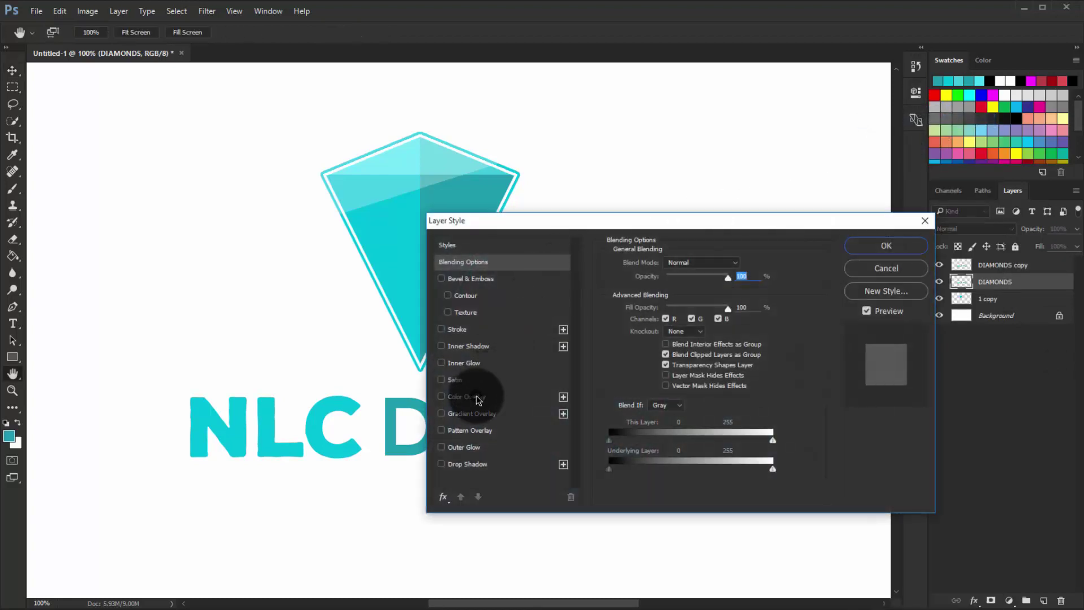
Step: Add a Stroke to DIAMONDS in the teal #1b9bab sampled from the gem
{"action": "left_click", "coordinate": [469, 397]}
{"action": "left_click", "coordinate": [446, 399]}
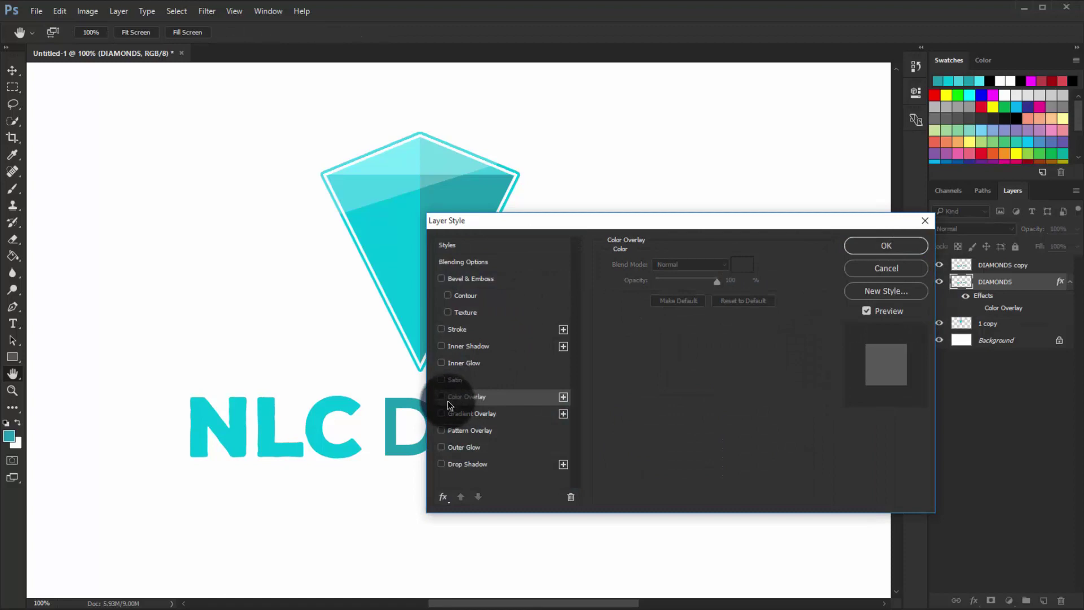
{"action": "left_click", "coordinate": [462, 334]}
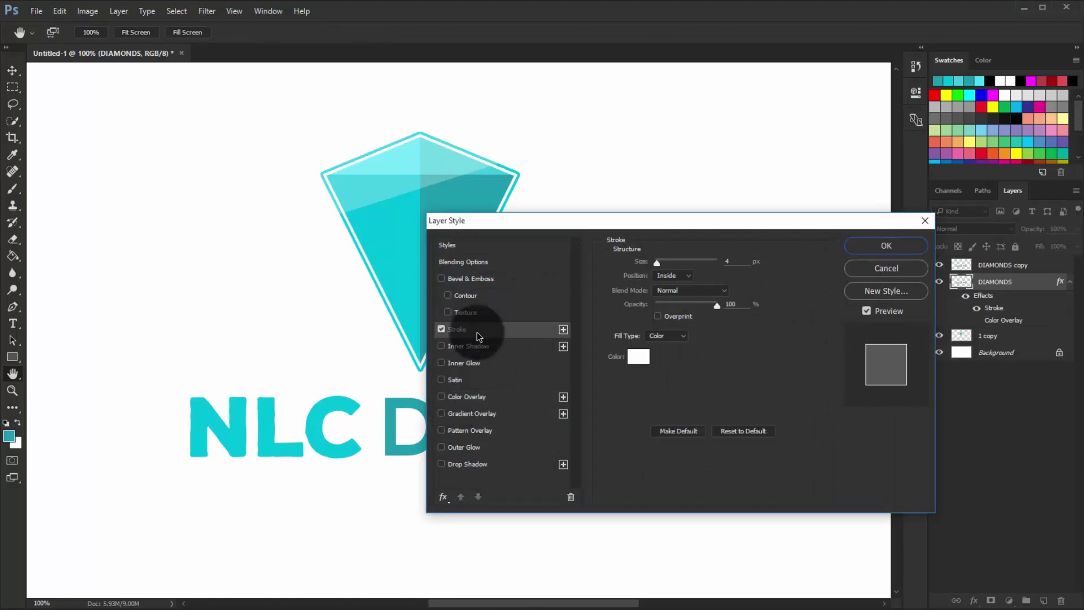
{"action": "left_click", "coordinate": [643, 356]}
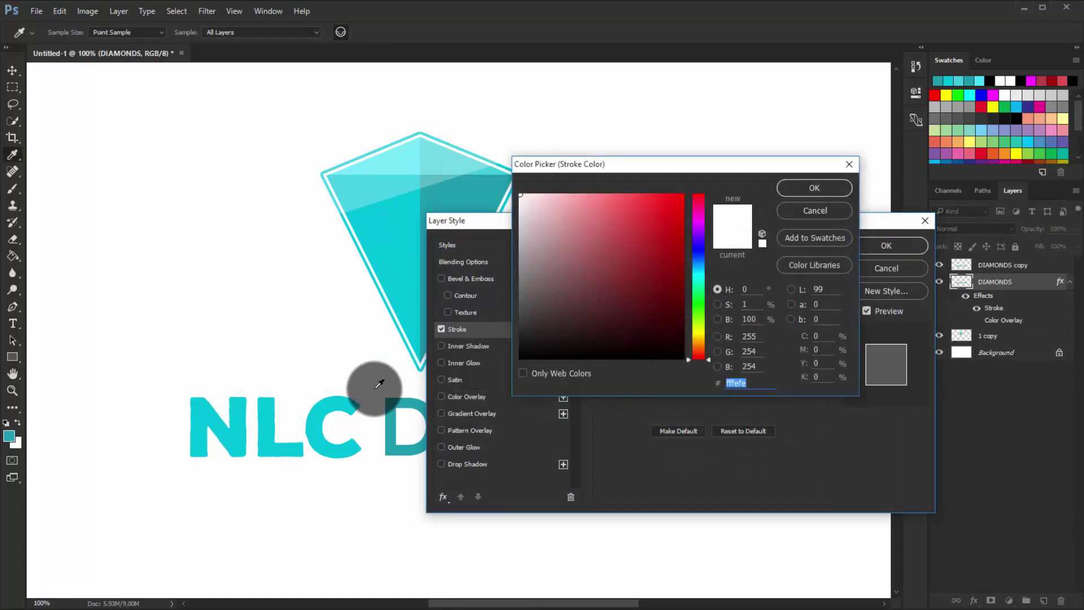
{"action": "left_click", "coordinate": [421, 328]}
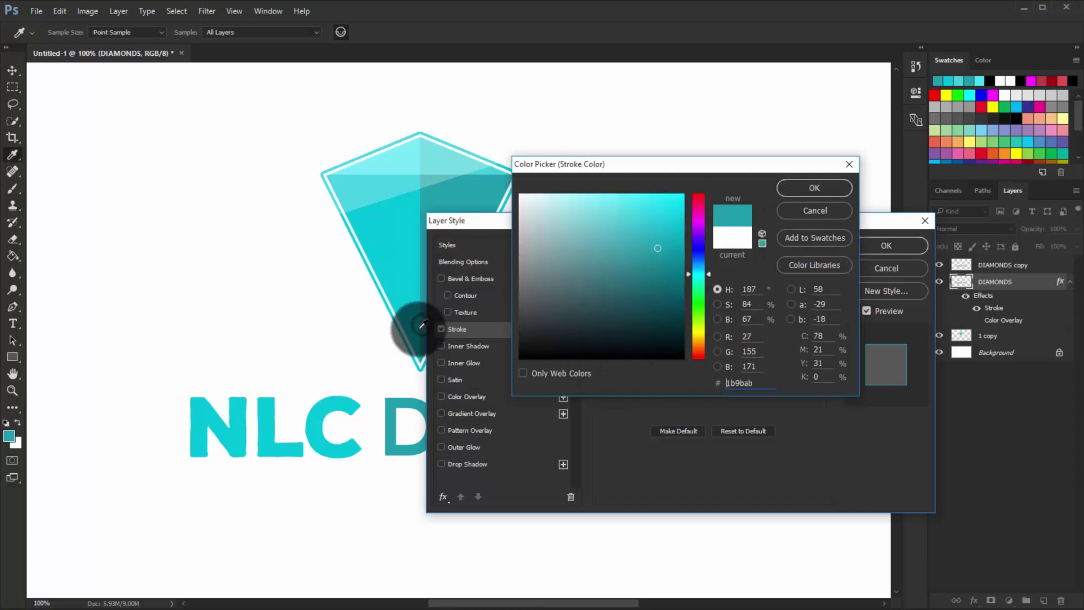
{"action": "left_click", "coordinate": [800, 184]}
{"action": "left_click", "coordinate": [885, 253]}
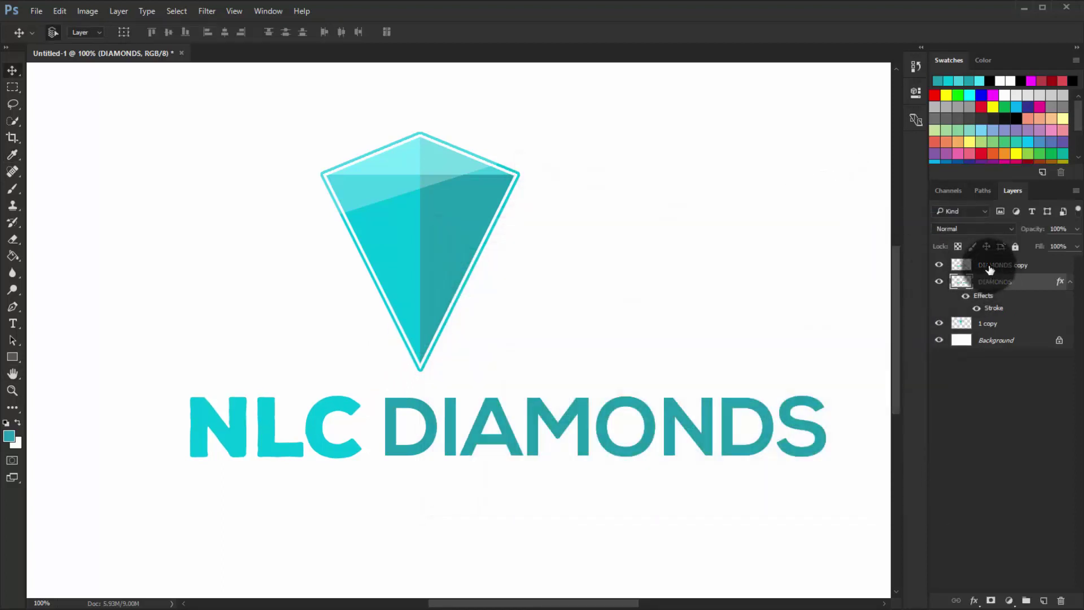
Step: Keep DIAMONDS copy at the top of the layer stack and start renaming it
{"action": "mouse_move", "coordinate": [994, 282]}
{"action": "left_mouse_down"}
{"action": "mouse_move", "coordinate": [989, 306]}
{"action": "mouse_move", "coordinate": [989, 265]}
{"action": "left_mouse_up"}
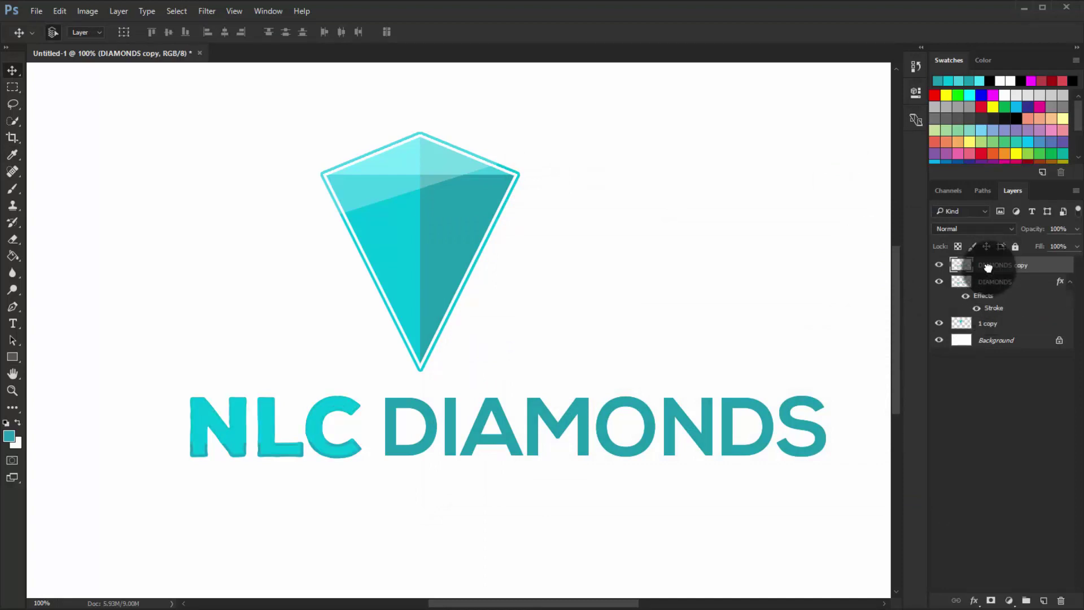
{"action": "right_click", "coordinate": [991, 266]}
{"action": "left_click", "coordinate": [996, 270]}
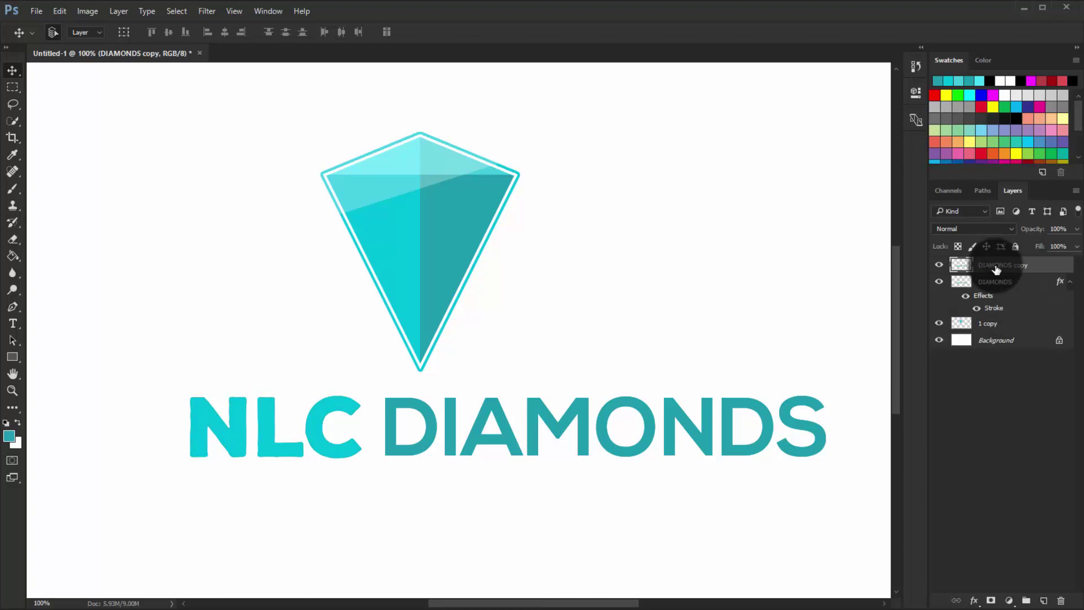
{"action": "key", "text": "Right"}
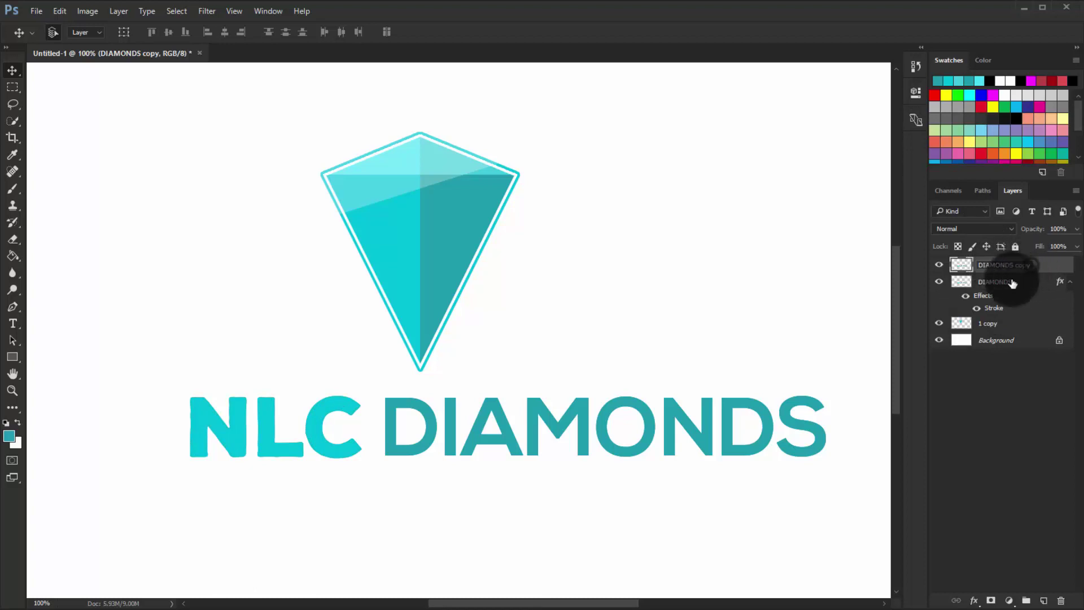
Step: Add a white Stroke to the DIAMONDS copy layer
{"action": "left_click", "coordinate": [992, 310]}
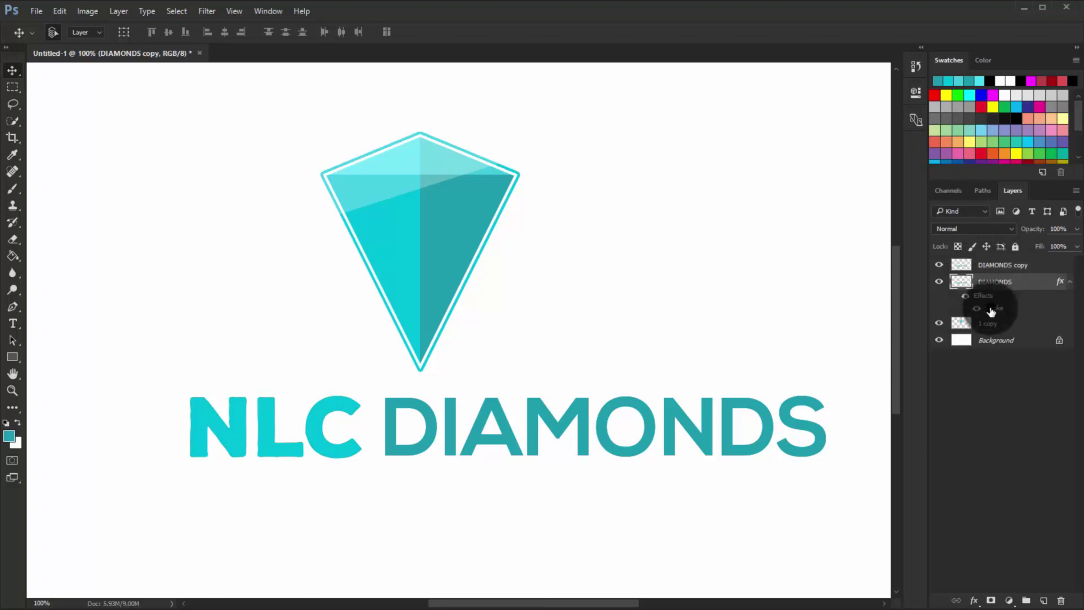
{"action": "double_click", "coordinate": [987, 308]}
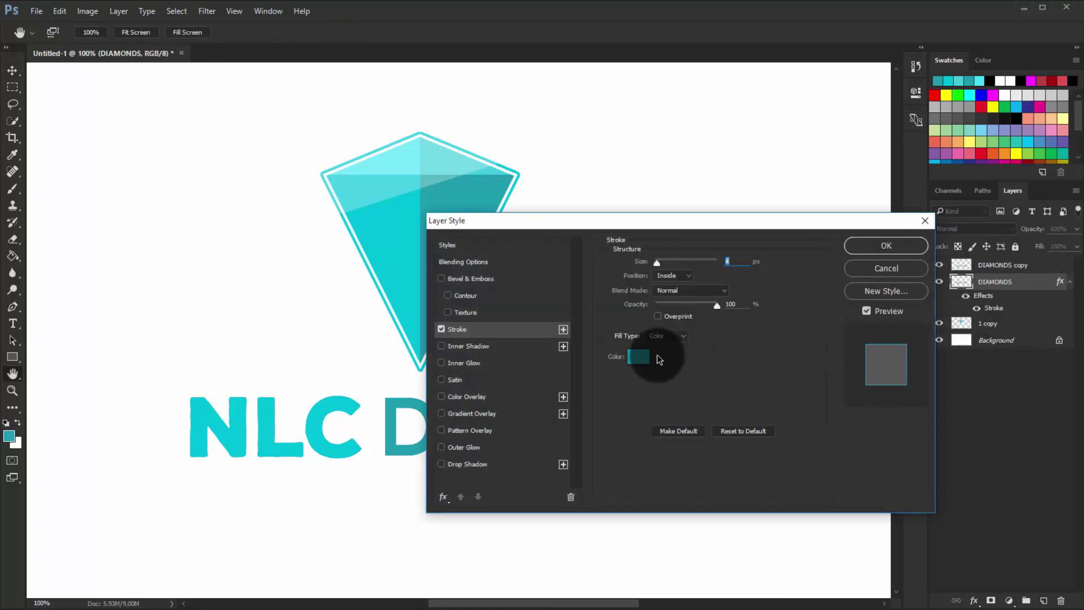
{"action": "left_click", "coordinate": [889, 267]}
{"action": "right_click", "coordinate": [997, 264]}
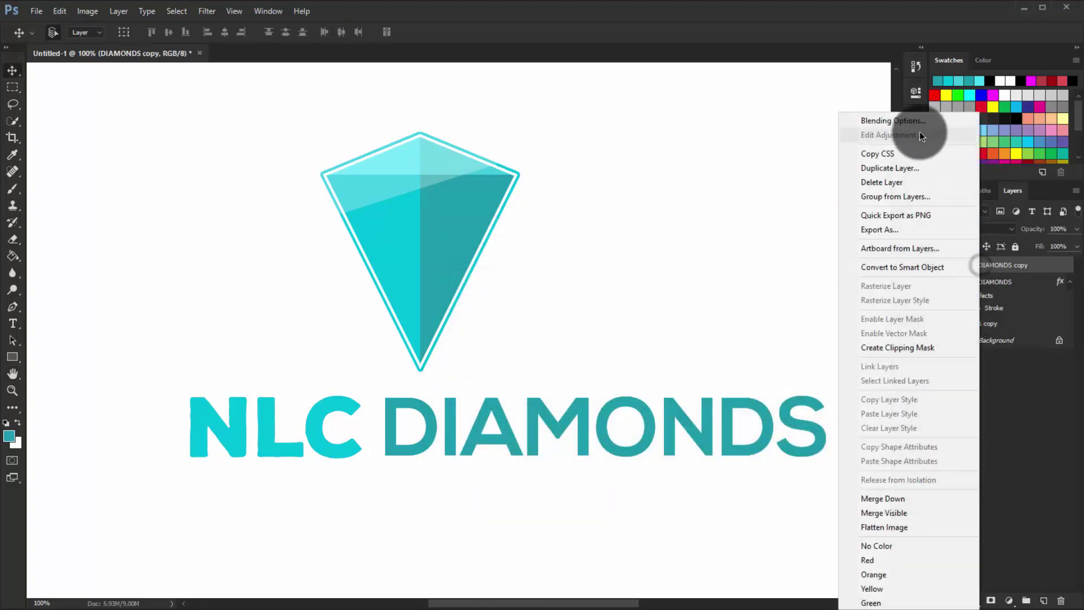
{"action": "left_click", "coordinate": [915, 124]}
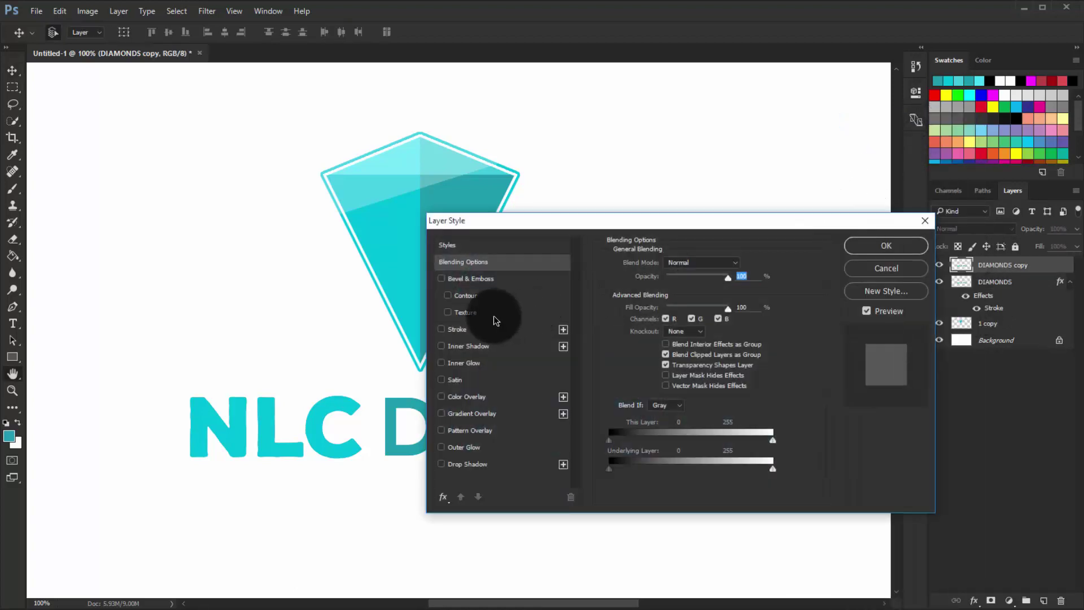
{"action": "left_click", "coordinate": [467, 331]}
{"action": "left_click", "coordinate": [637, 356]}
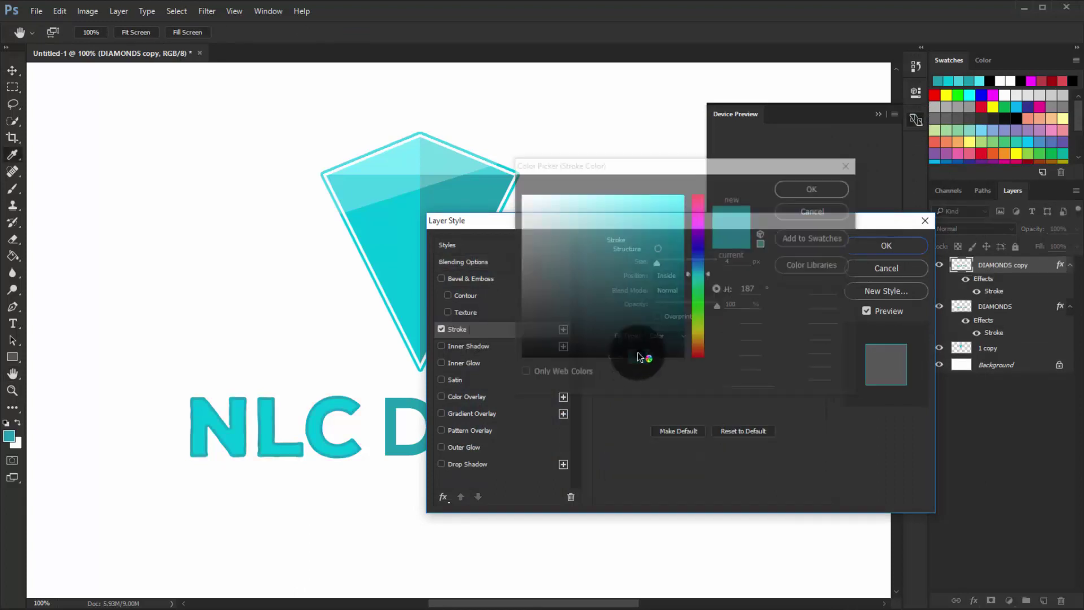
{"action": "left_click", "coordinate": [543, 239]}
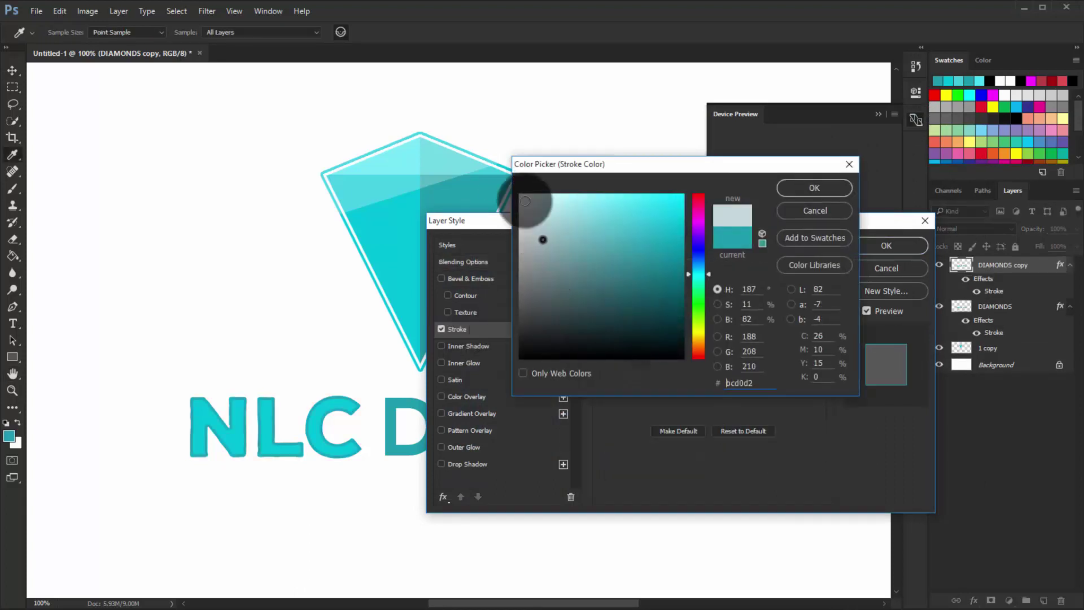
{"action": "left_click", "coordinate": [816, 188]}
{"action": "left_click", "coordinate": [871, 243]}
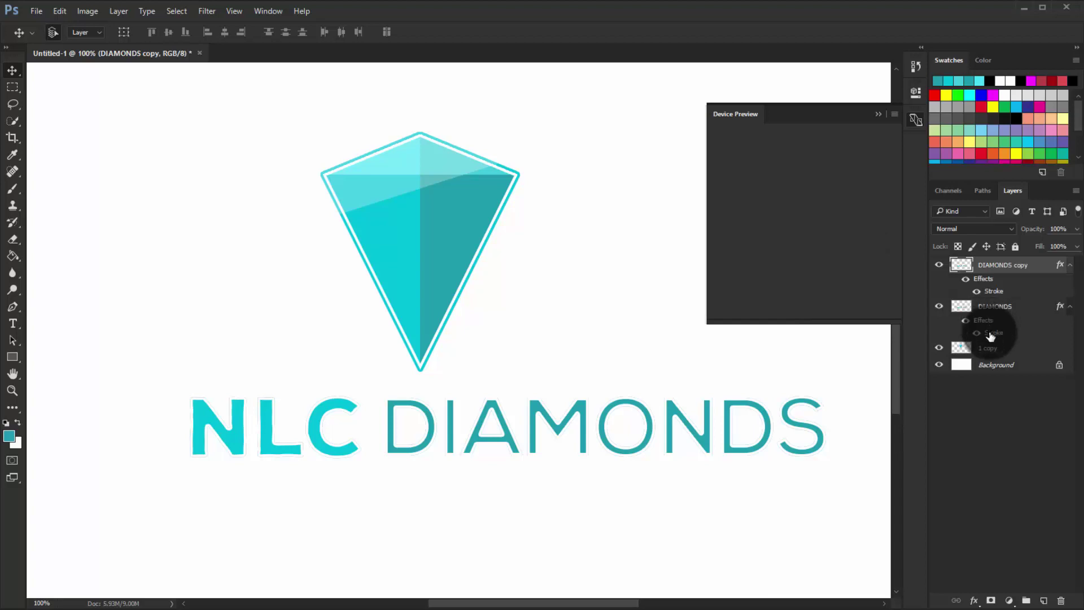
Step: Set the DIAMONDS stroke to Outside and recolour it with the gem's cyan #00bfd7
{"action": "double_click", "coordinate": [997, 333]}
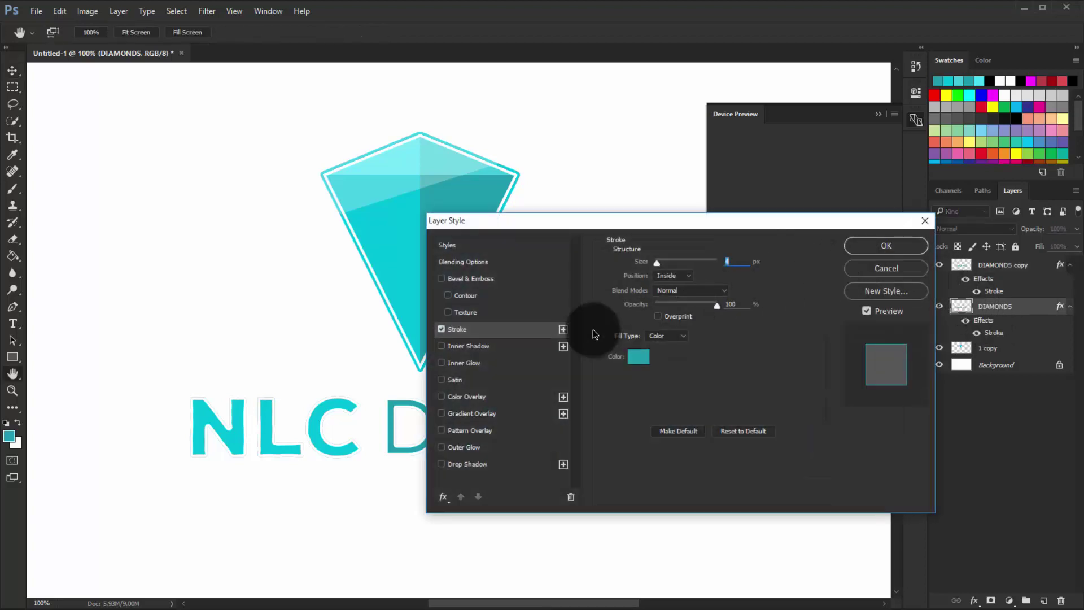
{"action": "left_click", "coordinate": [671, 275]}
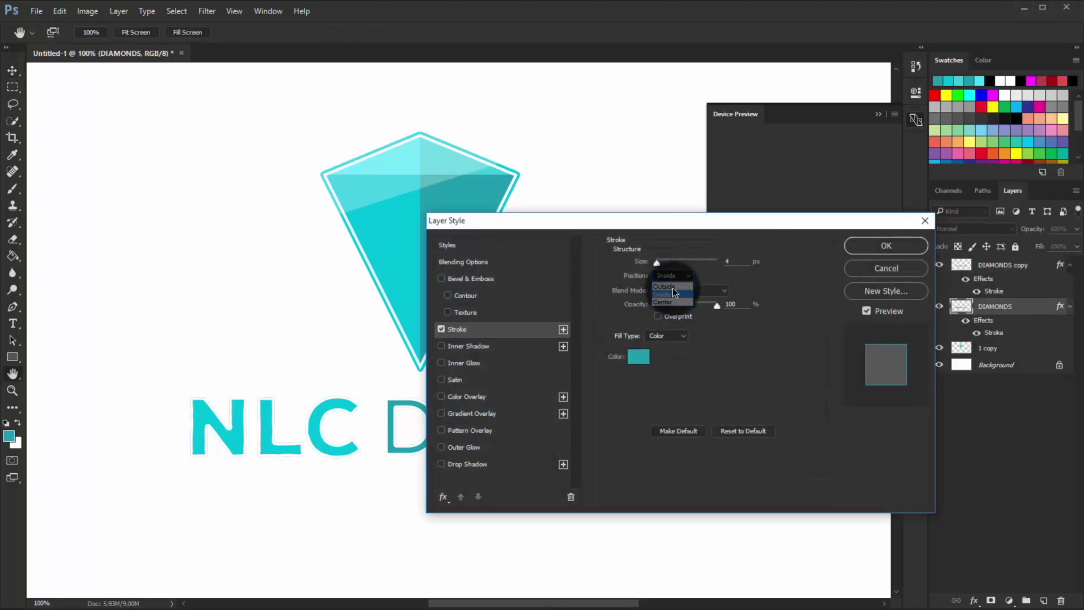
{"action": "left_click", "coordinate": [669, 286]}
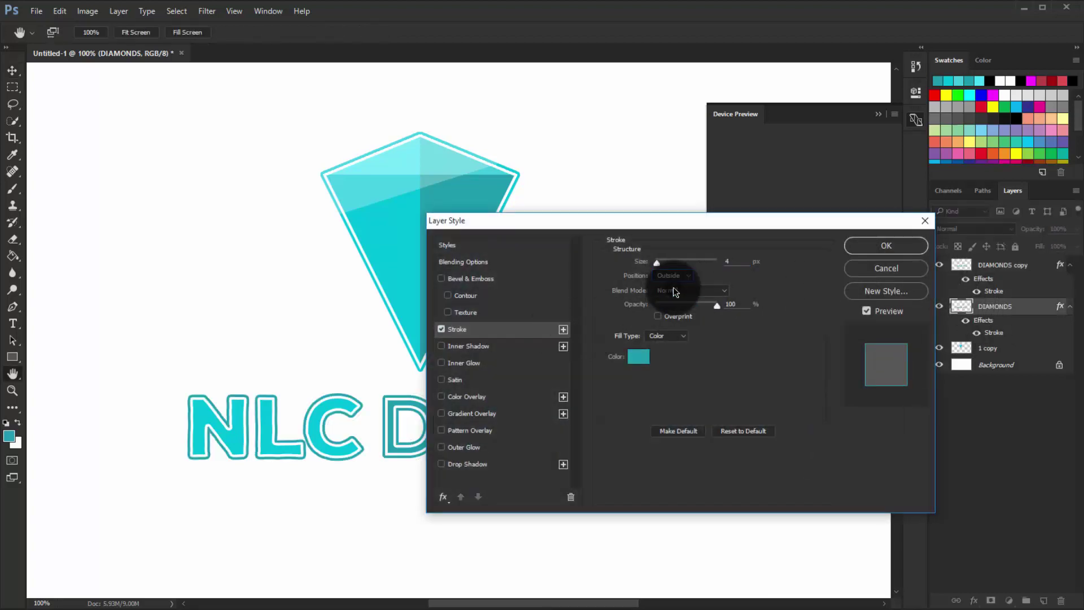
{"action": "left_click", "coordinate": [643, 359]}
{"action": "left_click", "coordinate": [395, 308]}
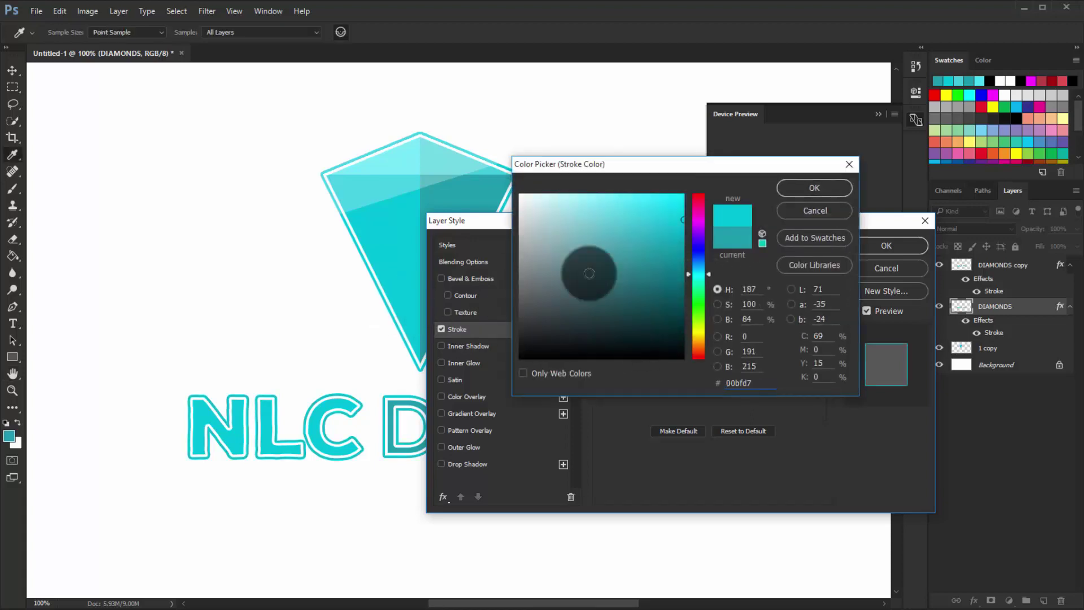
{"action": "left_click", "coordinate": [814, 188]}
{"action": "left_click", "coordinate": [886, 246]}
Step: Thin the white Stroke effect on the DIAMONDS copy layer to 3 px
{"action": "left_click", "coordinate": [995, 298]}
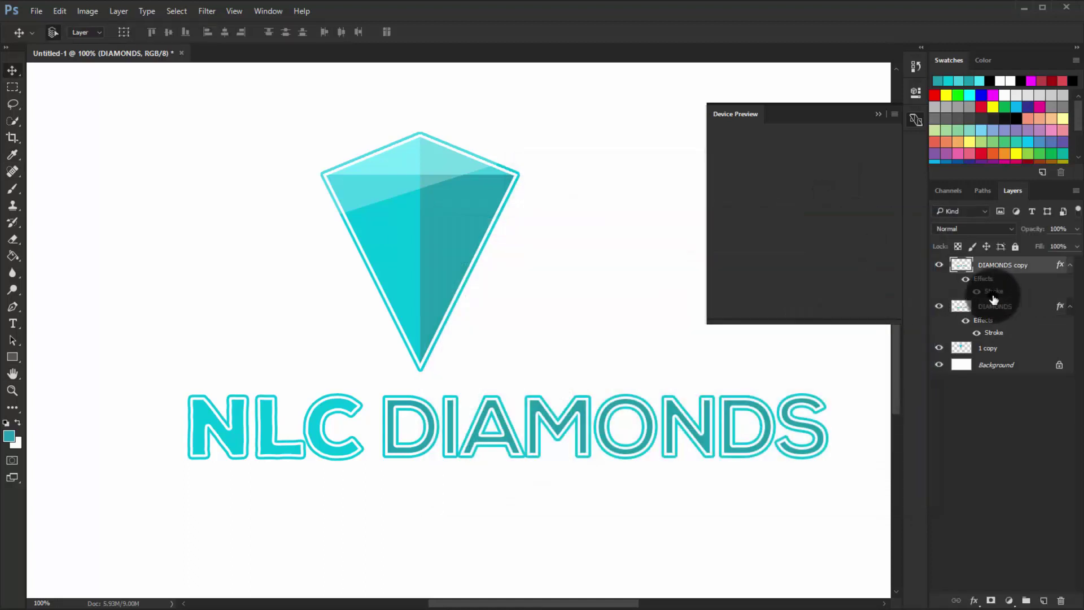
{"action": "double_click", "coordinate": [993, 293]}
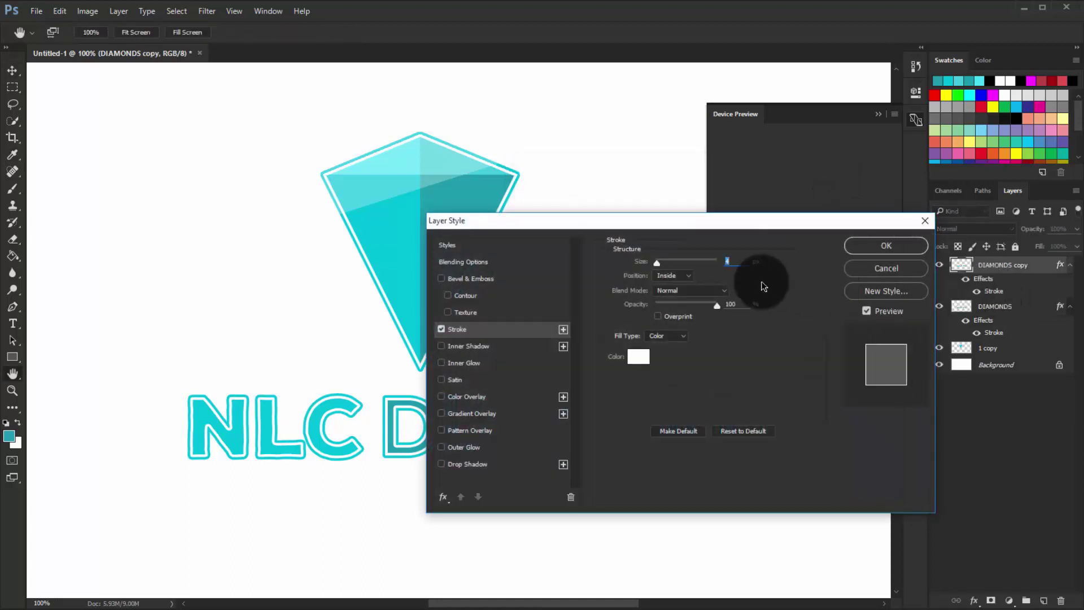
{"action": "left_click_drag", "start_coordinate": [659, 266], "coordinate": [657, 268]}
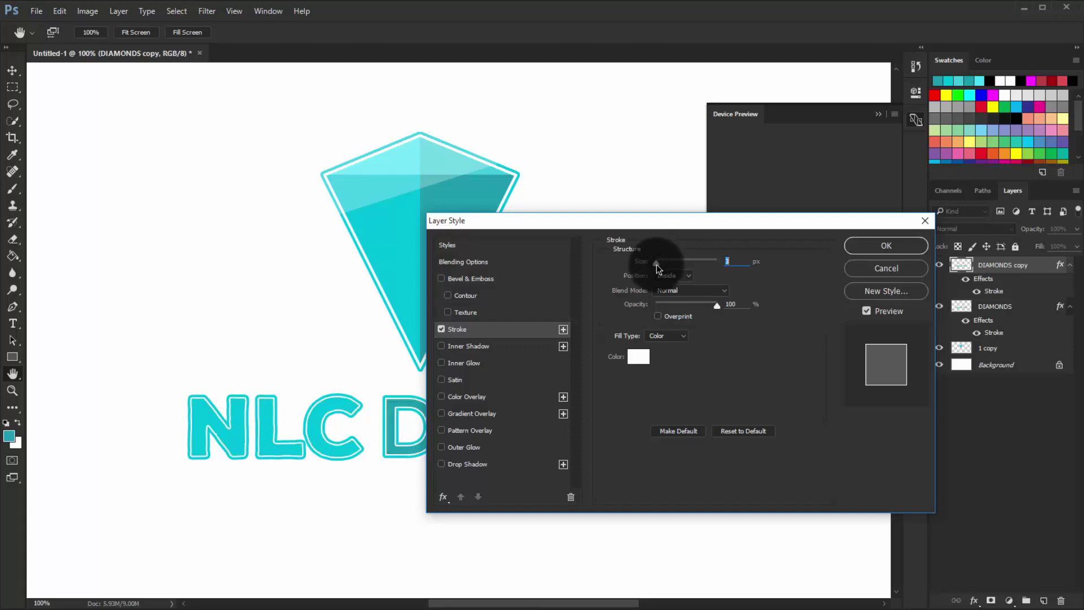
{"action": "left_click_drag", "start_coordinate": [657, 268], "coordinate": [658, 267]}
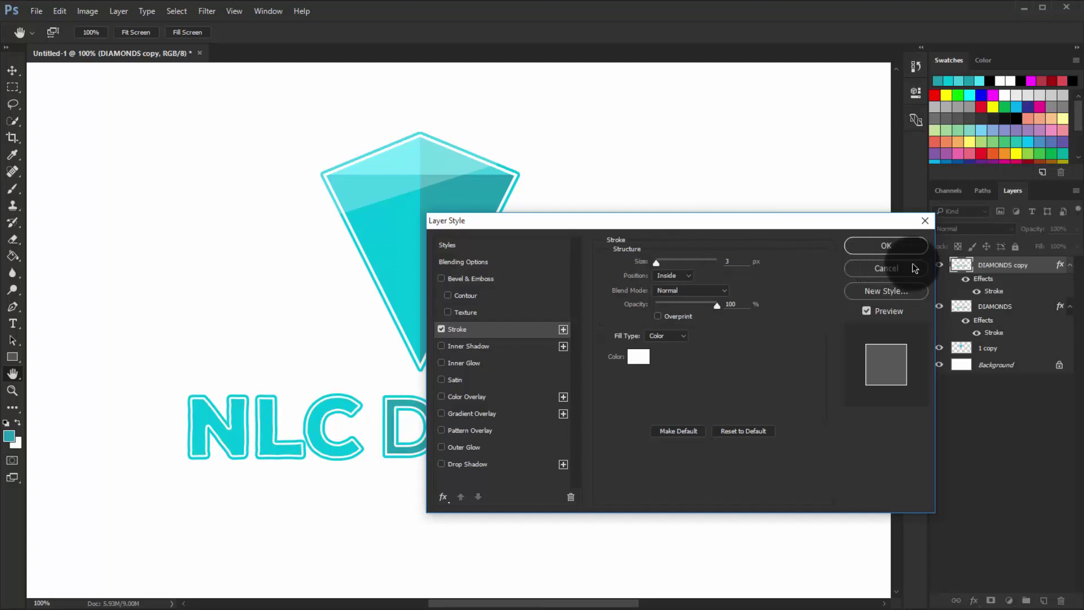
{"action": "left_click", "coordinate": [882, 246]}
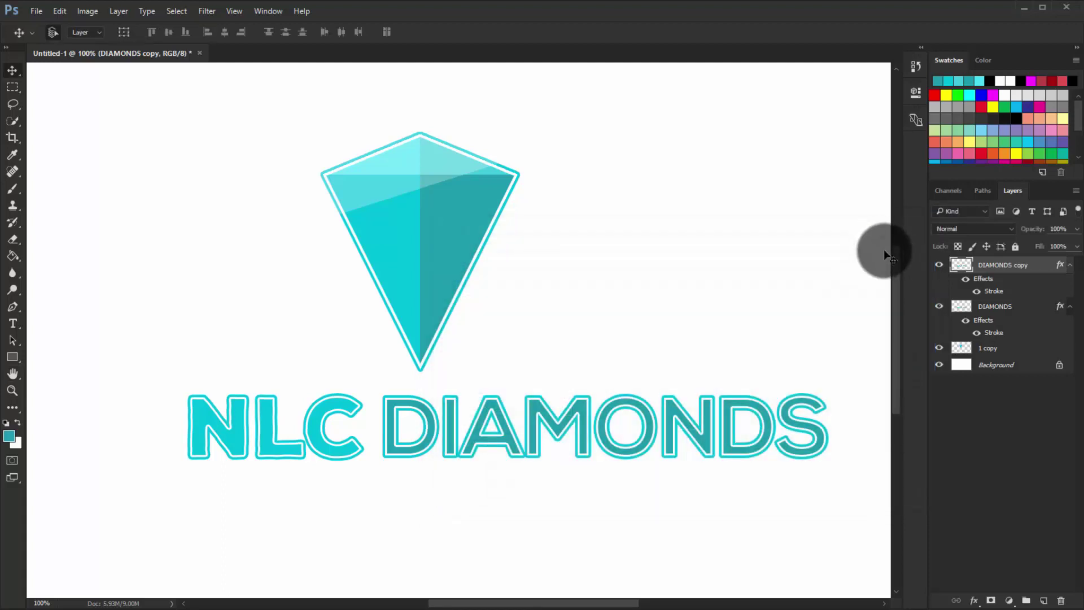
{"action": "key", "text": "ctrl+minus"}
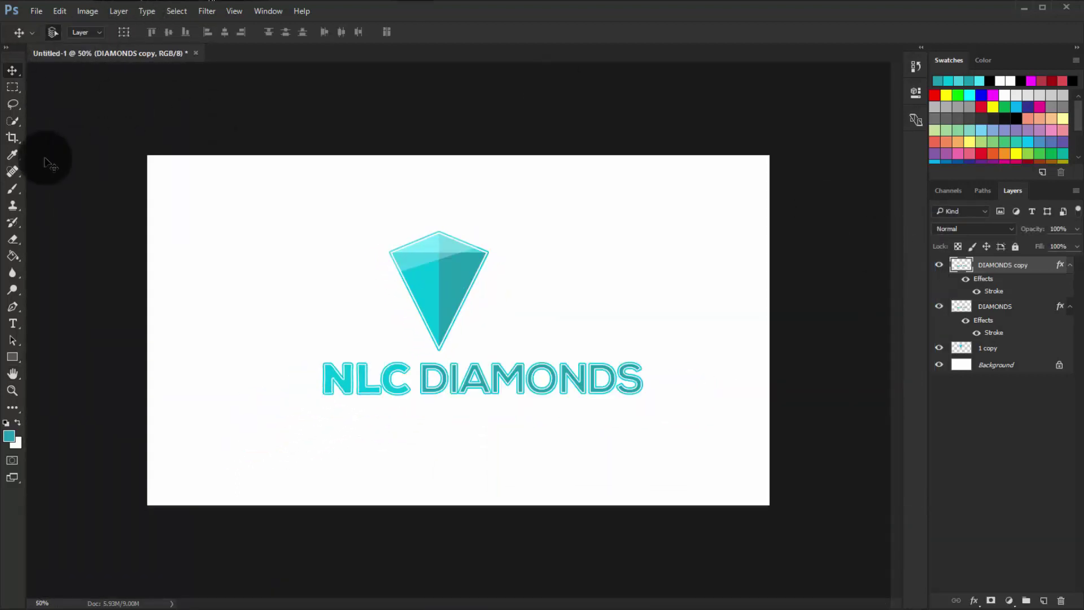
{"action": "double_click", "coordinate": [991, 293]}
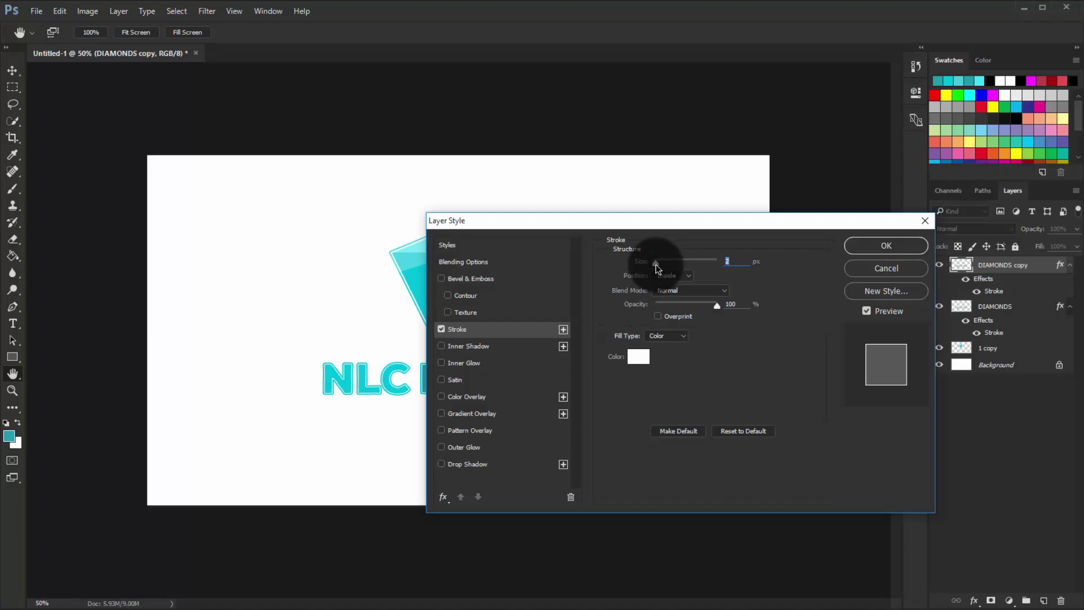
{"action": "left_click", "coordinate": [867, 247]}
Step: Select both DIAMONDS text layers and merge them into one with Ctrl+E
{"action": "left_click", "coordinate": [1003, 306], "text": "shift"}
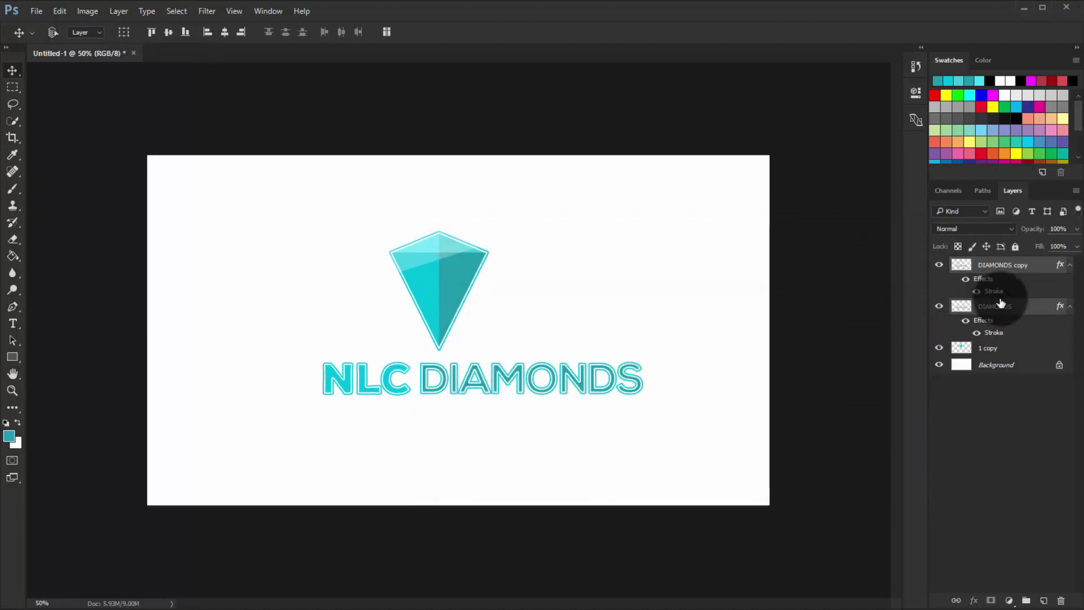
{"action": "key", "text": "ctrl+e"}
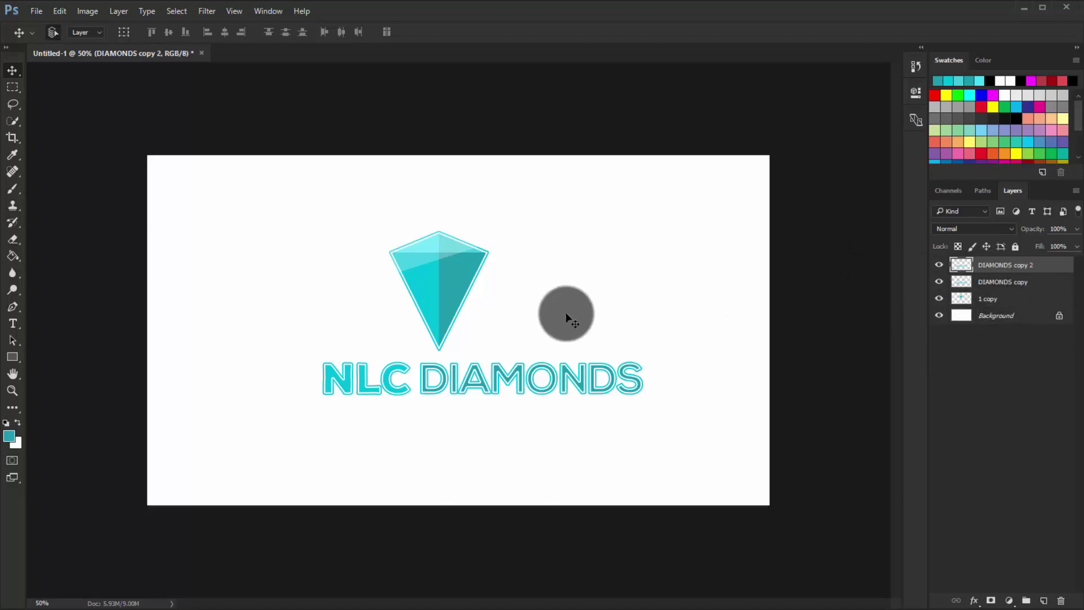
{"action": "key", "text": "ctrl+plus"}
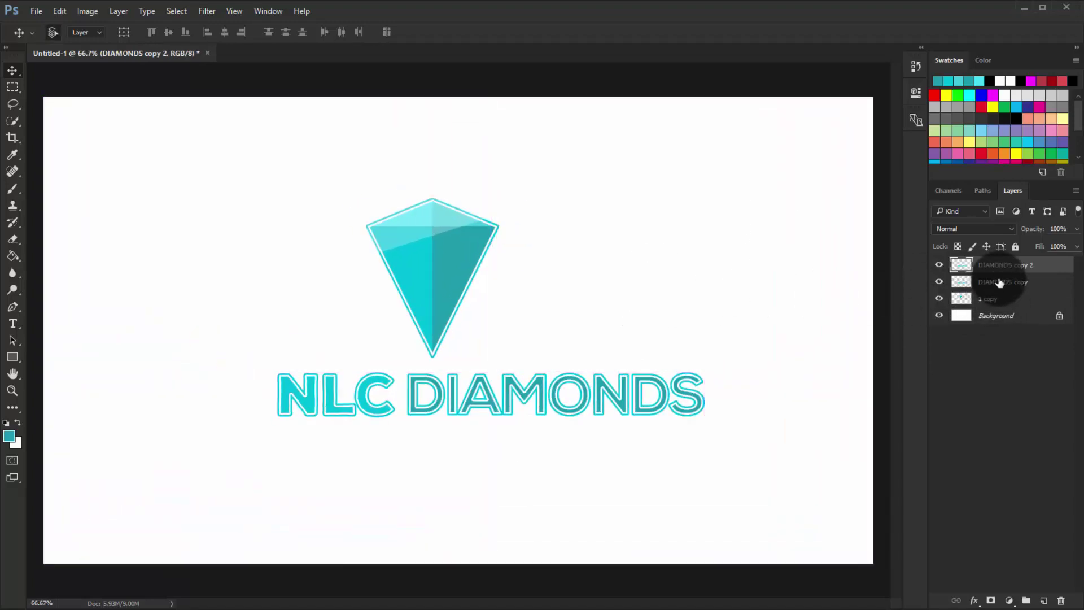
Step: Give the top DIAMONDS text copy a white Color Overlay layer style
{"action": "right_click", "coordinate": [1008, 270]}
{"action": "left_click", "coordinate": [922, 121]}
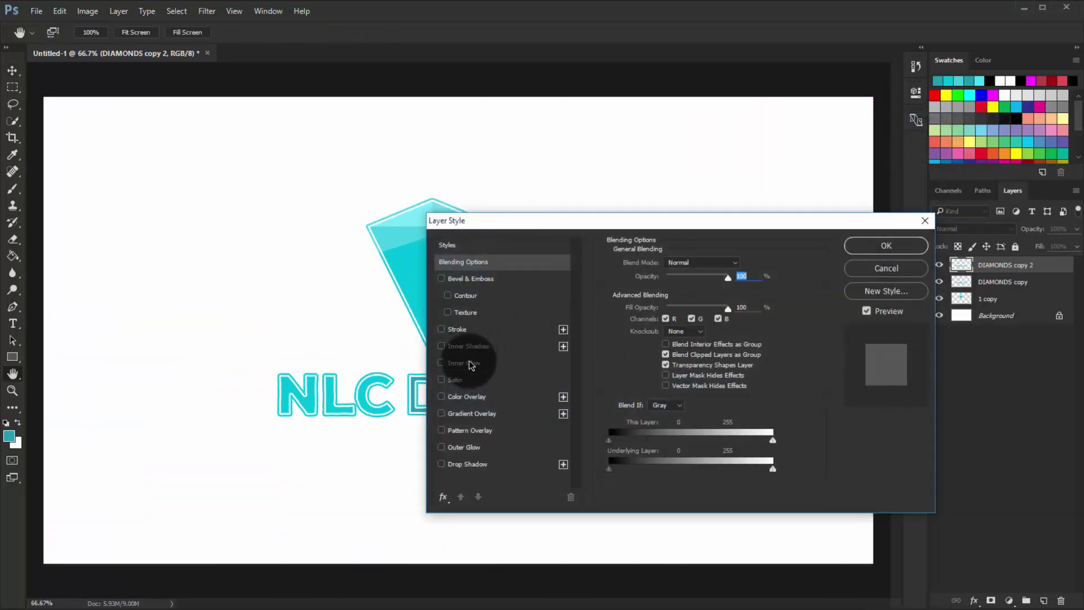
{"action": "left_click", "coordinate": [474, 405]}
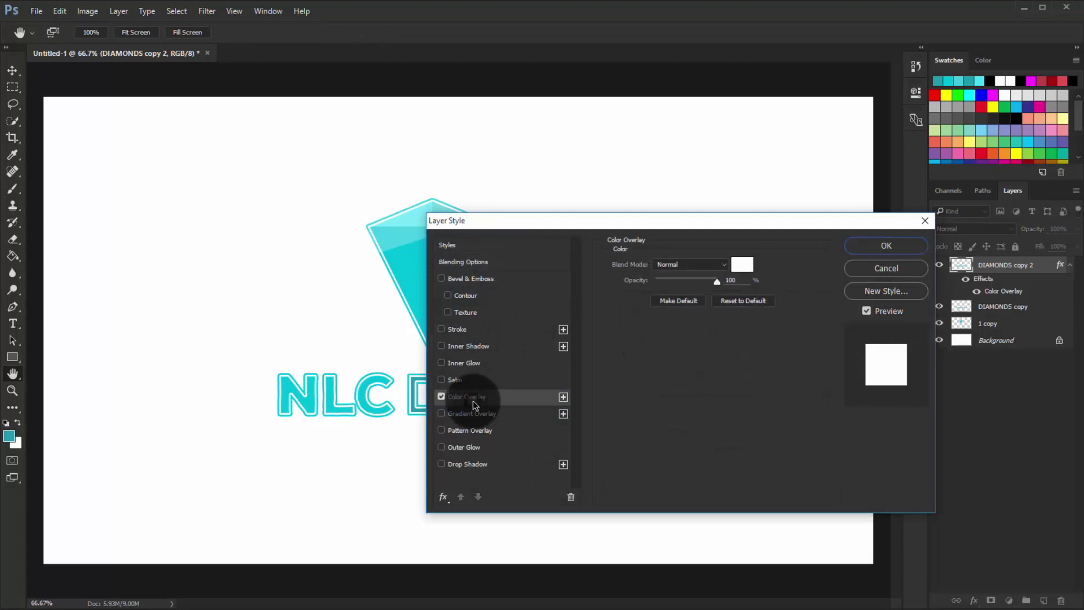
{"action": "left_click", "coordinate": [855, 247]}
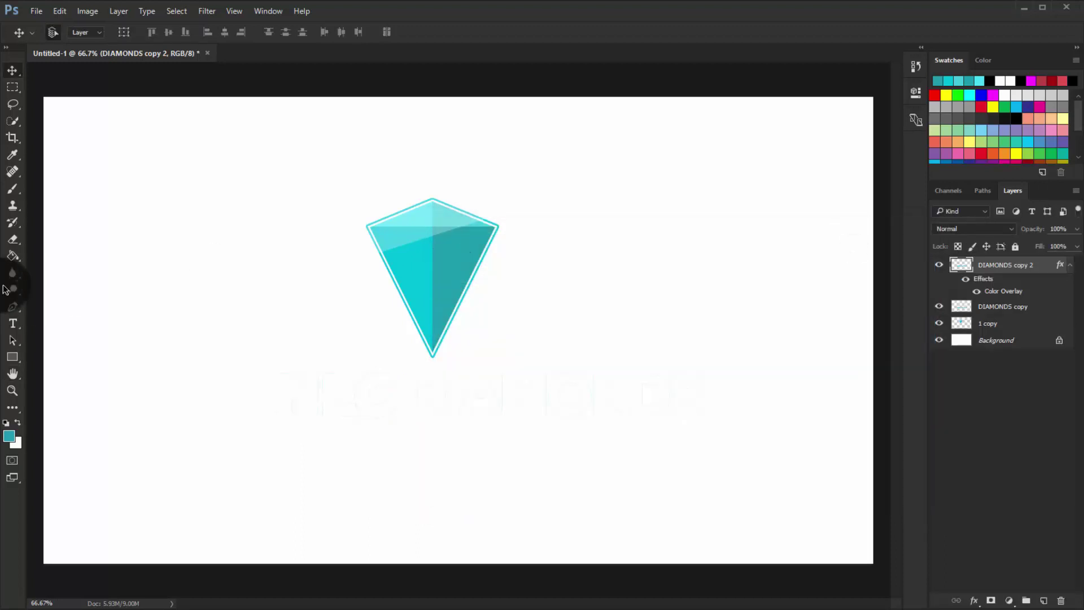
Step: Draw a closed Pen path around the lower part of the text
{"action": "left_click", "coordinate": [16, 310]}
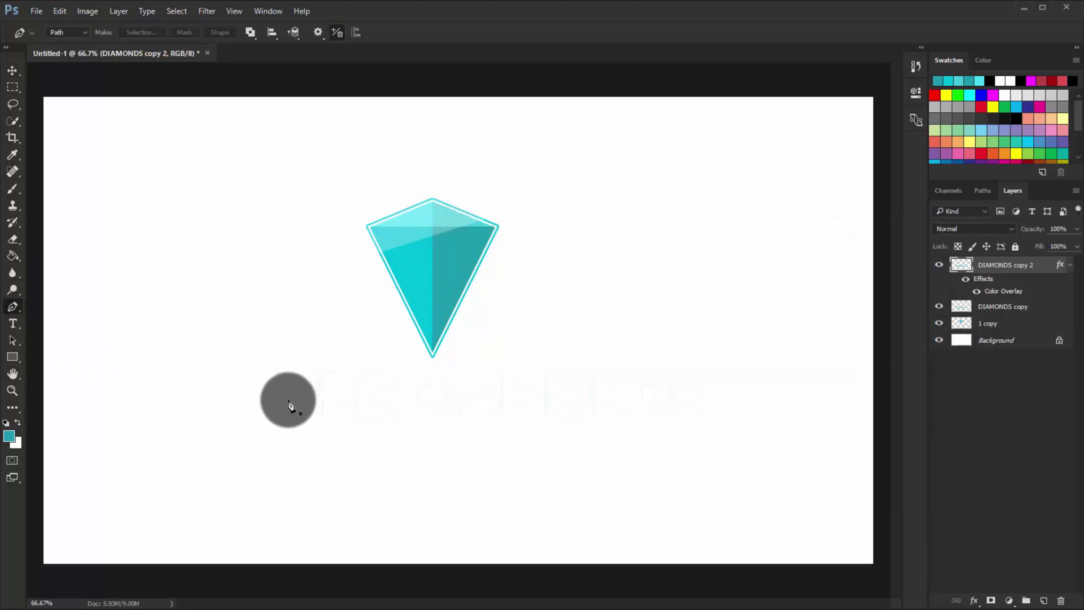
{"action": "left_click", "coordinate": [235, 392]}
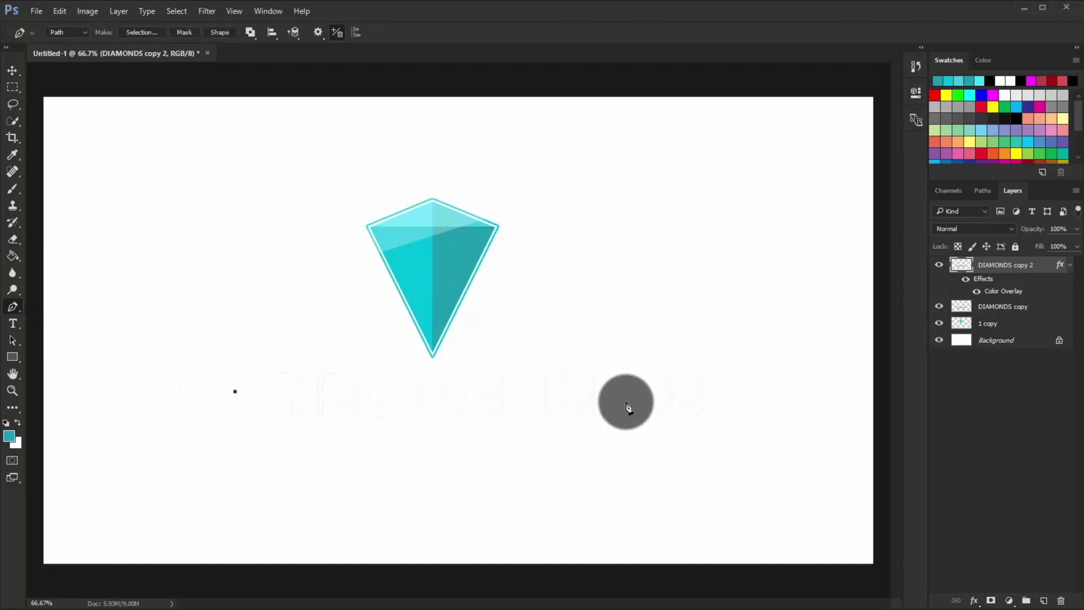
{"action": "left_click", "coordinate": [742, 390]}
{"action": "left_click", "coordinate": [741, 342]}
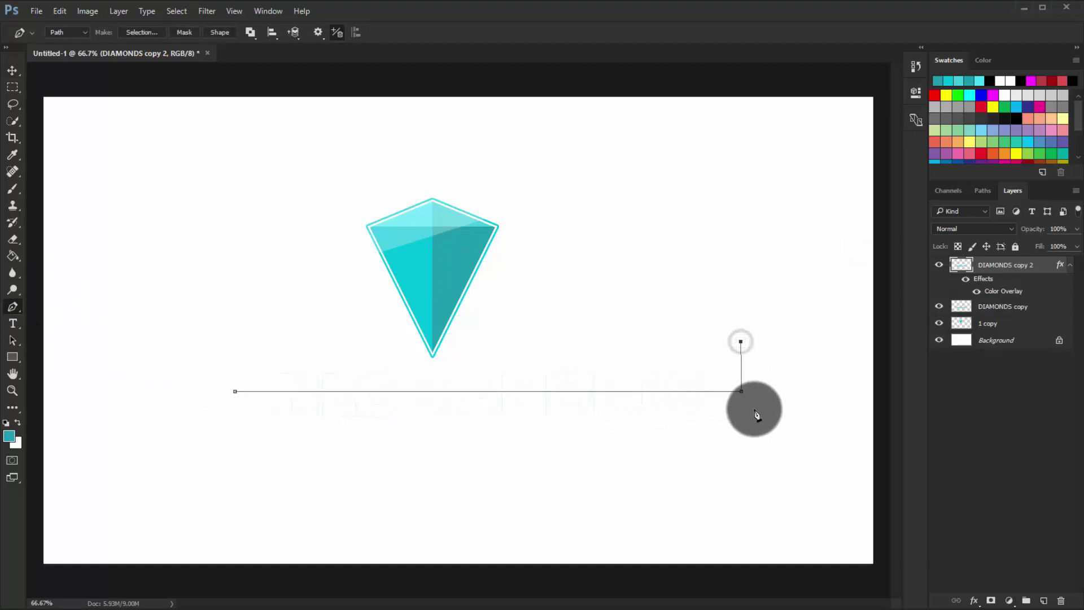
{"action": "left_click", "coordinate": [791, 394]}
{"action": "left_click", "coordinate": [696, 494]}
{"action": "left_click", "coordinate": [275, 460]}
{"action": "left_click", "coordinate": [232, 455]}
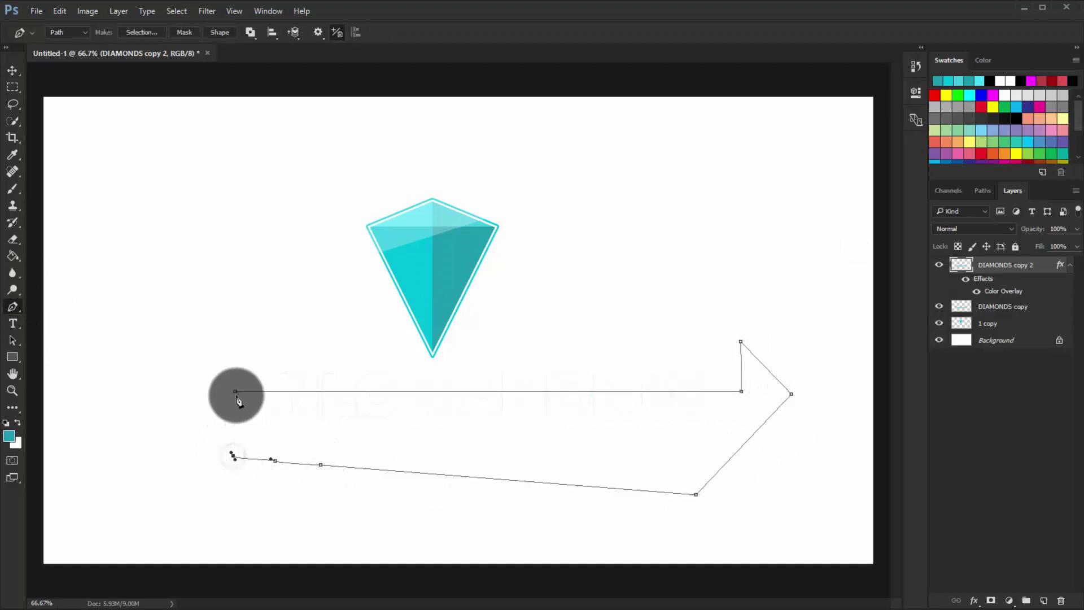
Step: Turn the path into a selection, delete the lower white text, and deselect
{"action": "right_click", "coordinate": [335, 414]}
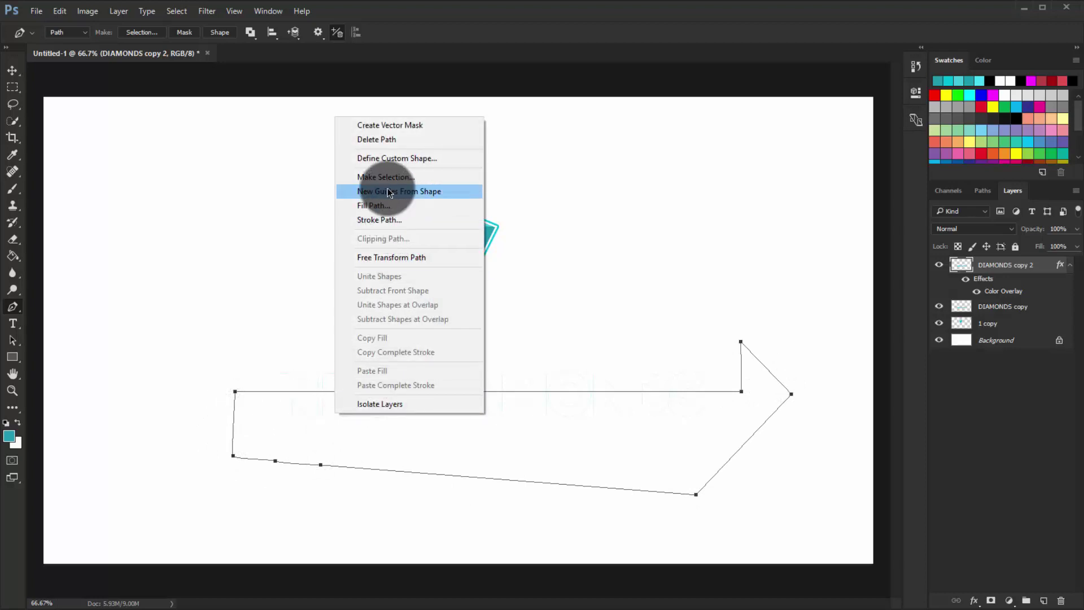
{"action": "left_click", "coordinate": [400, 177]}
{"action": "left_click", "coordinate": [601, 198]}
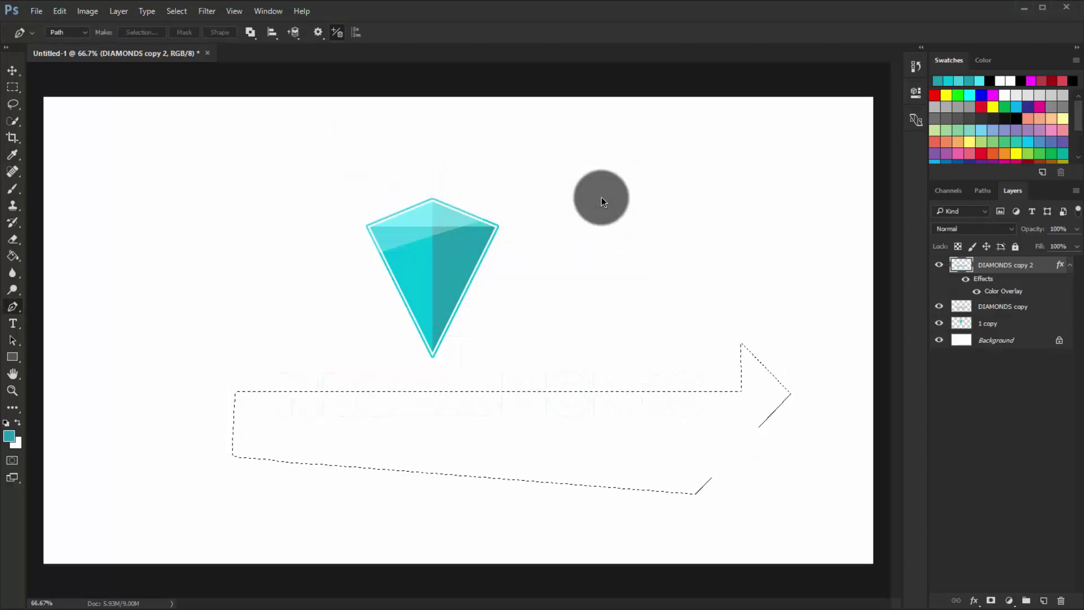
{"action": "key", "text": "Delete"}
{"action": "key", "text": "ctrl+d"}
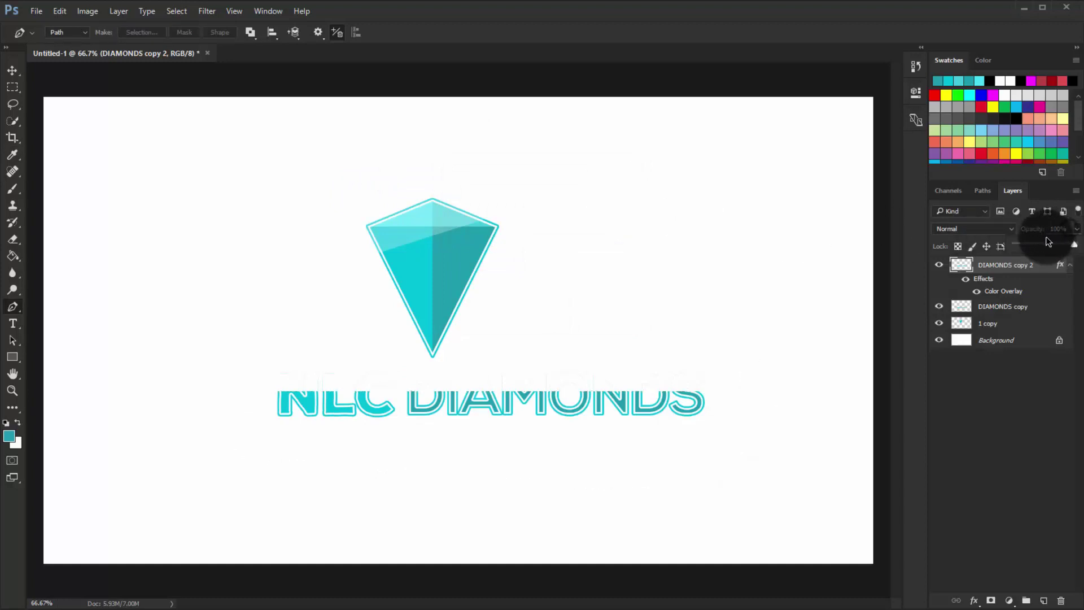
Step: Lower the white band layer to 47% opacity and merge it with the text layer
{"action": "left_click_drag", "start_coordinate": [1033, 247], "coordinate": [1040, 247]}
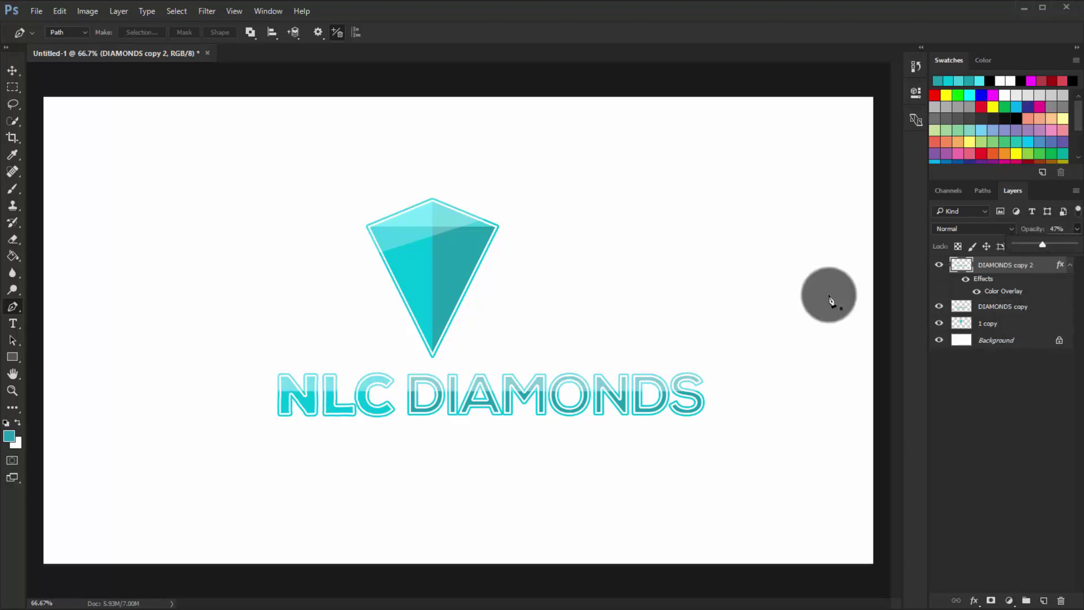
{"action": "left_click", "coordinate": [958, 389]}
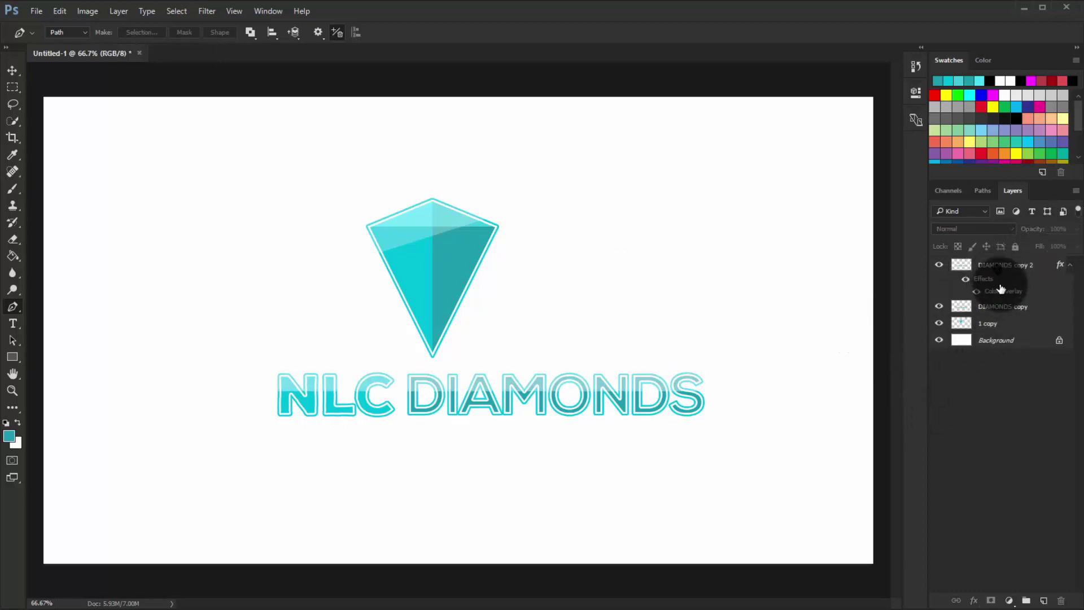
{"action": "left_click", "coordinate": [1001, 289]}
{"action": "key", "text": "ctrl+e"}
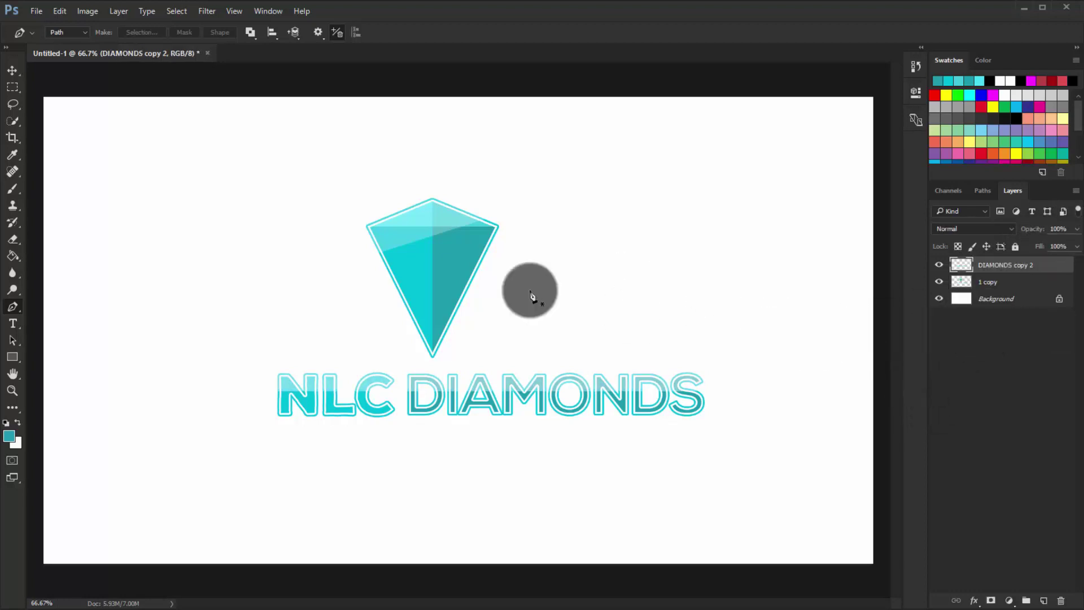
Step: Scale the NLC DIAMONDS text to about 56% and centre it under the gem
{"action": "left_click", "coordinate": [13, 70]}
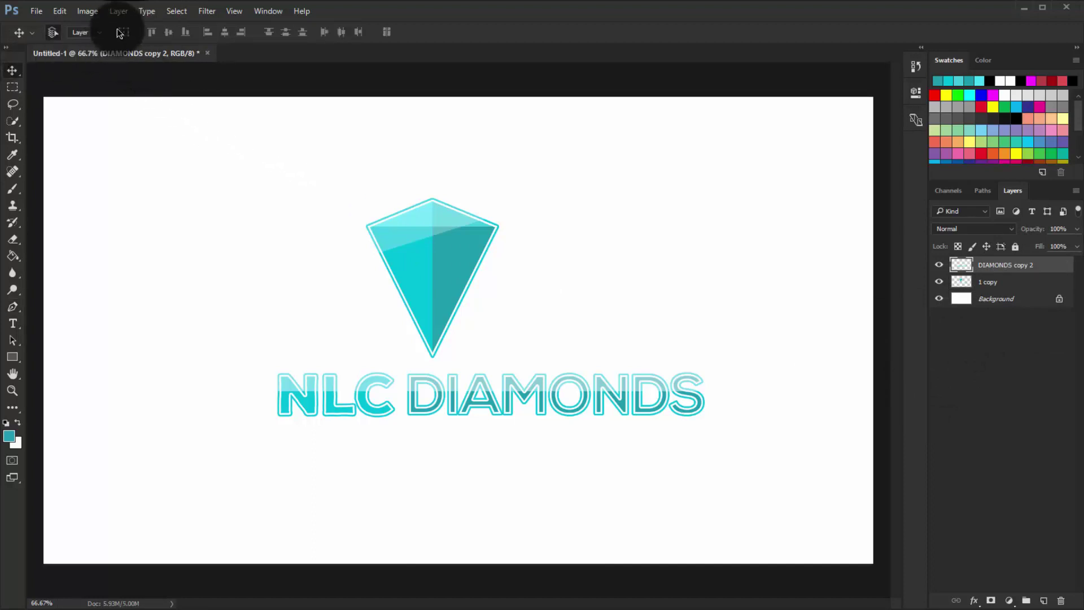
{"action": "left_click", "coordinate": [122, 32]}
{"action": "left_click", "coordinate": [704, 374]}
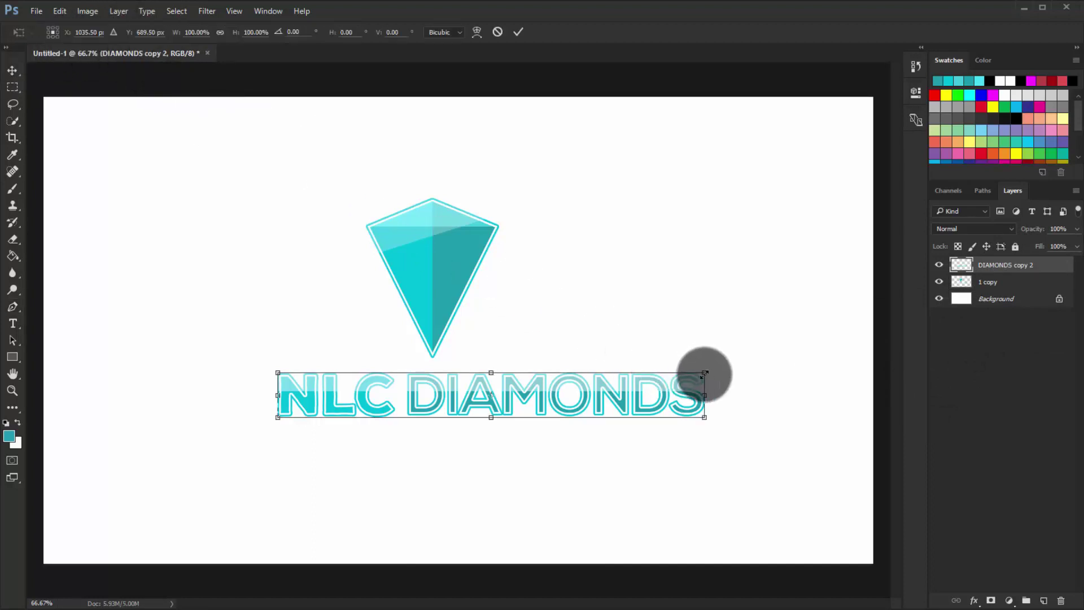
{"action": "left_click_drag", "start_coordinate": [704, 374], "coordinate": [614, 387]}
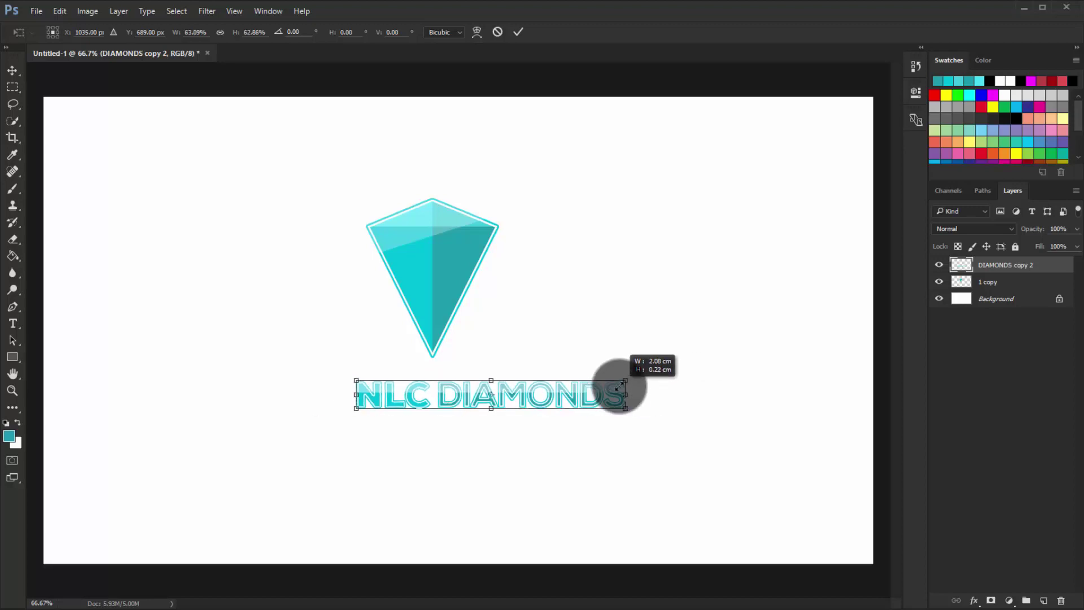
{"action": "left_click_drag", "start_coordinate": [530, 398], "coordinate": [498, 402]}
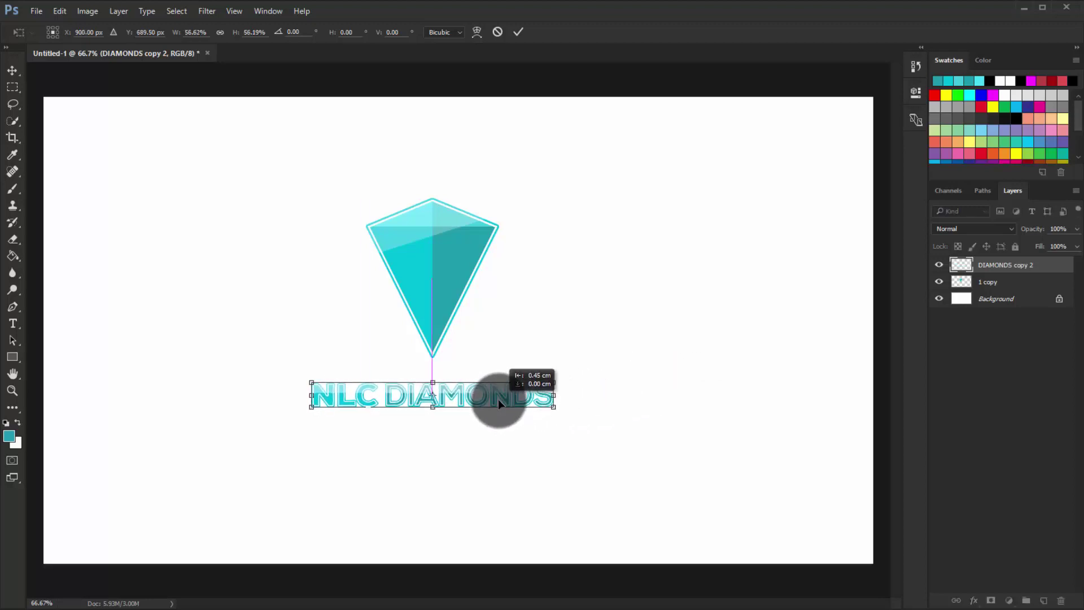
{"action": "key", "text": "Return"}
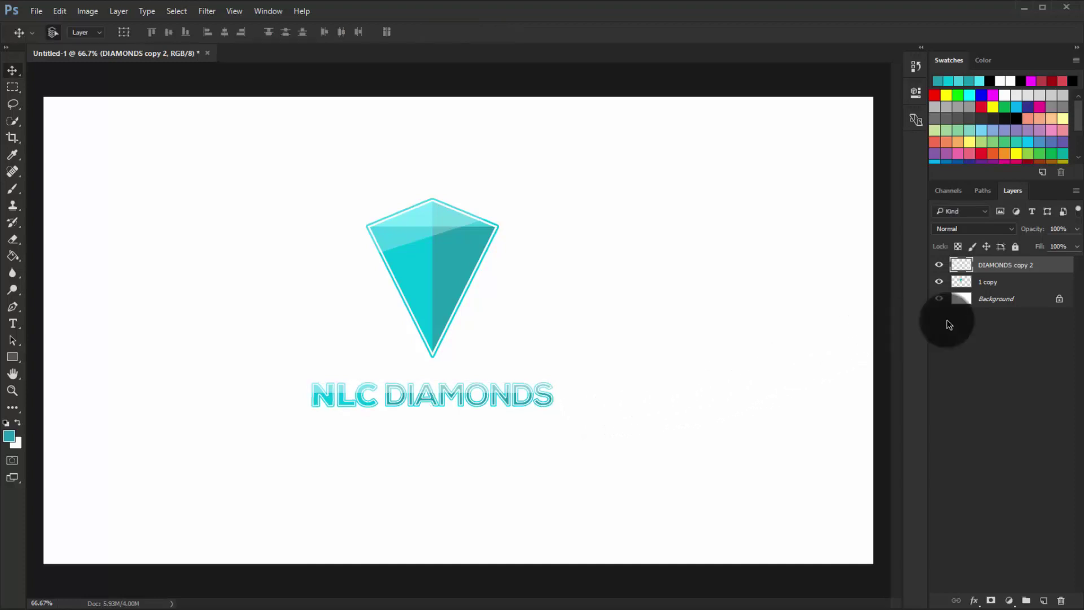
Step: Merge the gem layer and the wordmark into a single logo layer
{"action": "left_click", "coordinate": [994, 282], "text": "shift"}
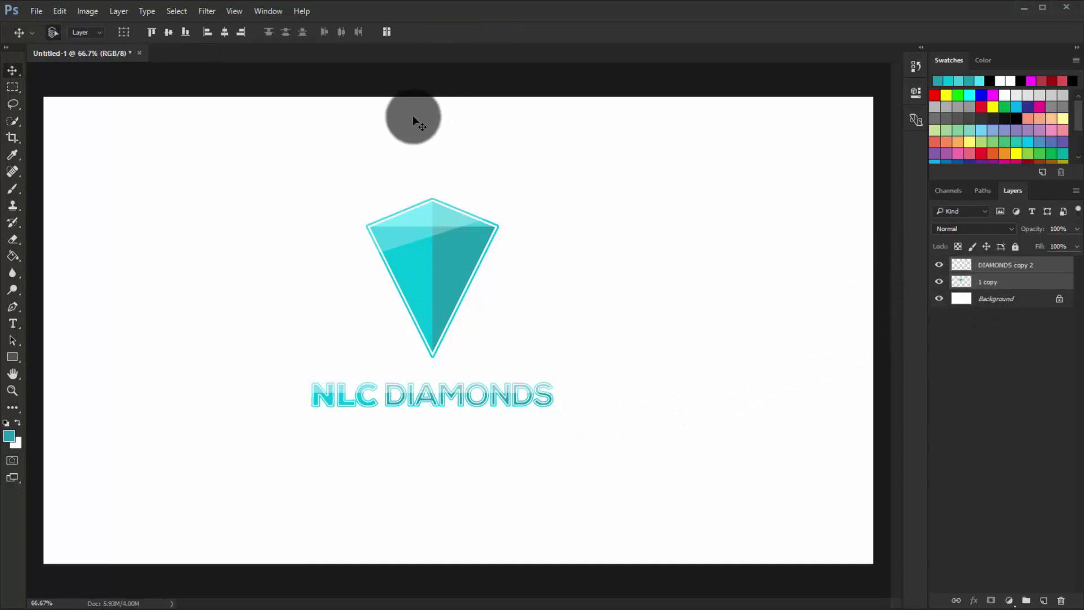
{"action": "key", "text": "ctrl+e"}
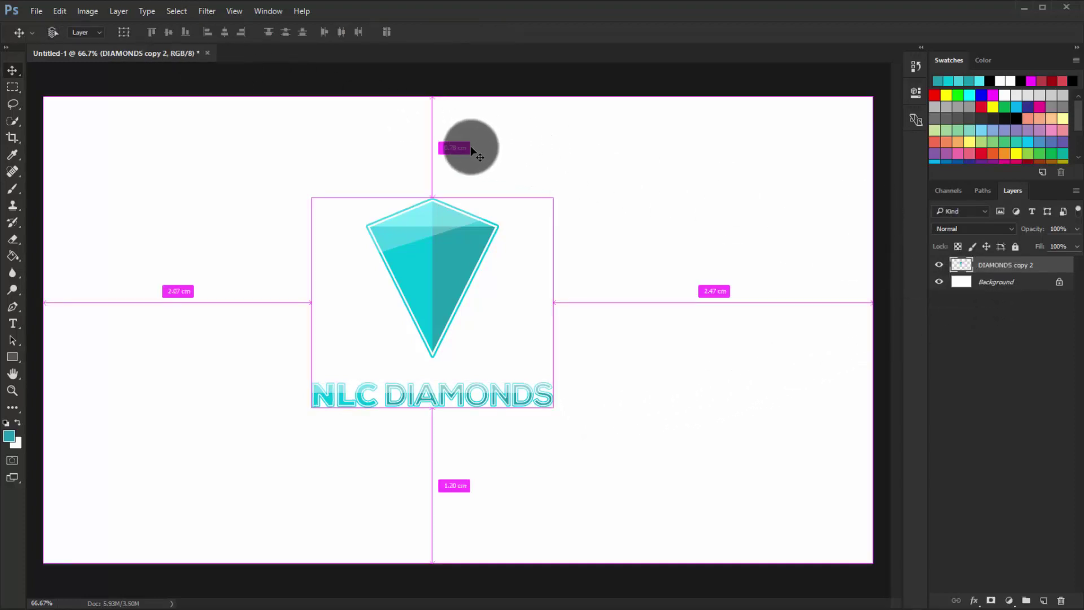
{"action": "key", "text": "ctrl+t"}
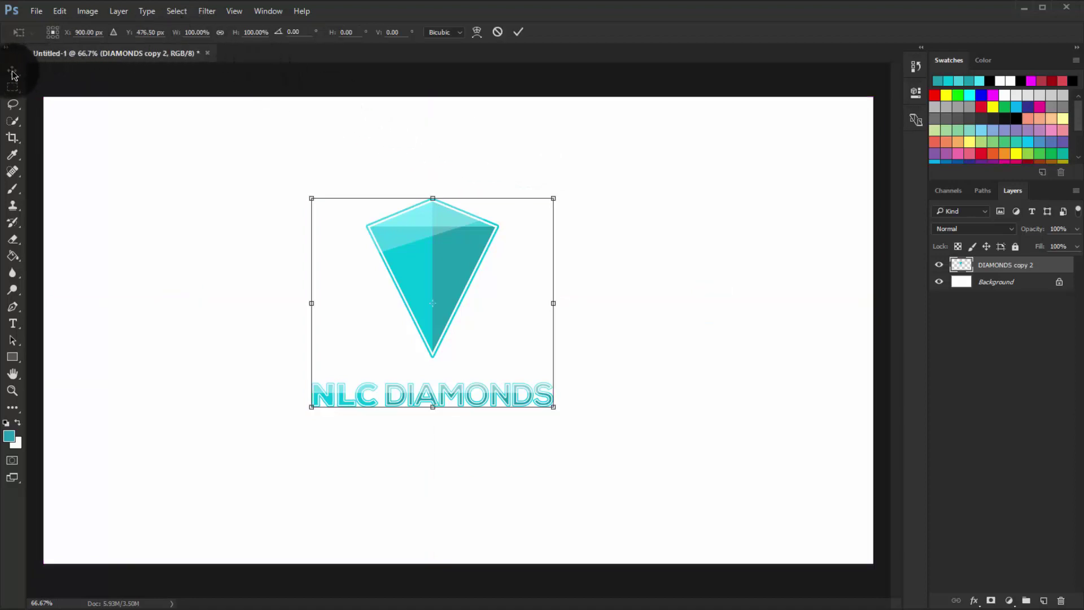
{"action": "key", "text": "Return"}
Step: Centre the logo horizontally and vertically on the canvas, then nudge it slightly up
{"action": "key", "text": "ctrl+a"}
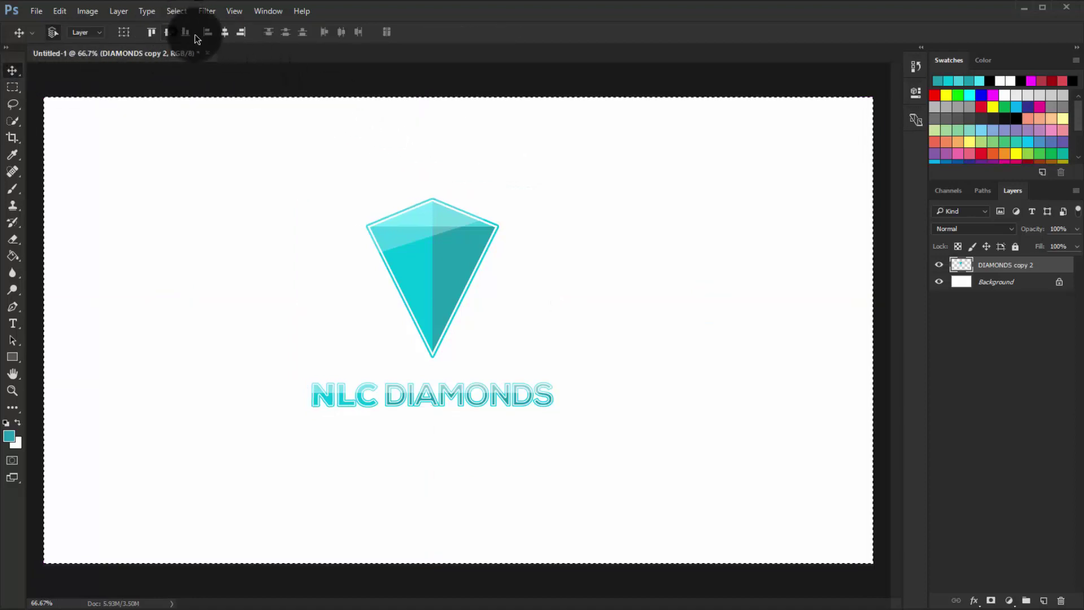
{"action": "left_click", "coordinate": [168, 32]}
{"action": "left_click", "coordinate": [224, 32]}
{"action": "key", "text": "ctrl+d"}
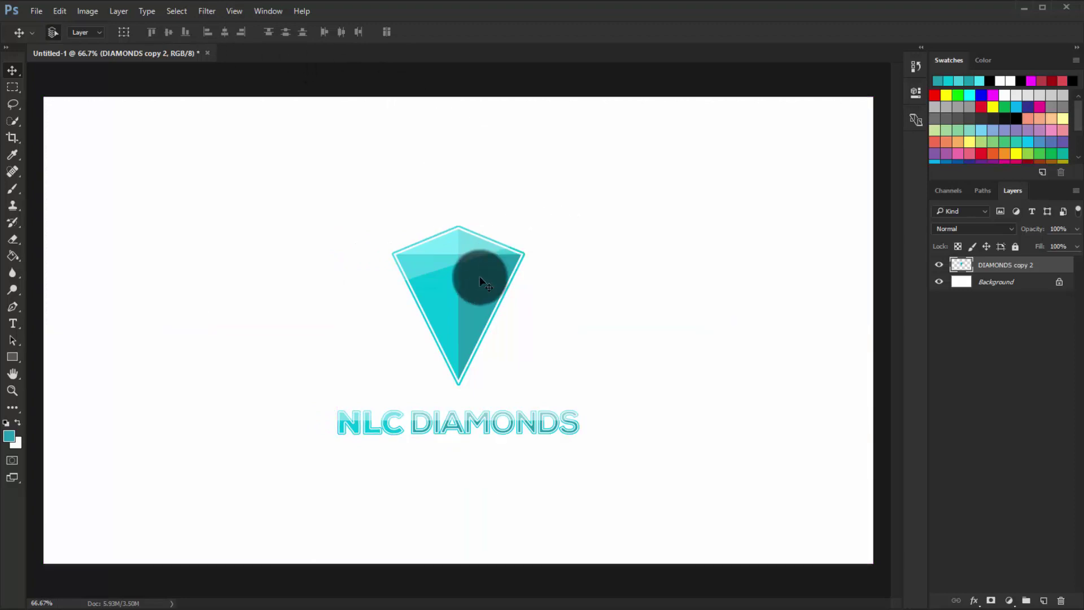
{"action": "left_click_drag", "start_coordinate": [480, 276], "coordinate": [473, 235]}
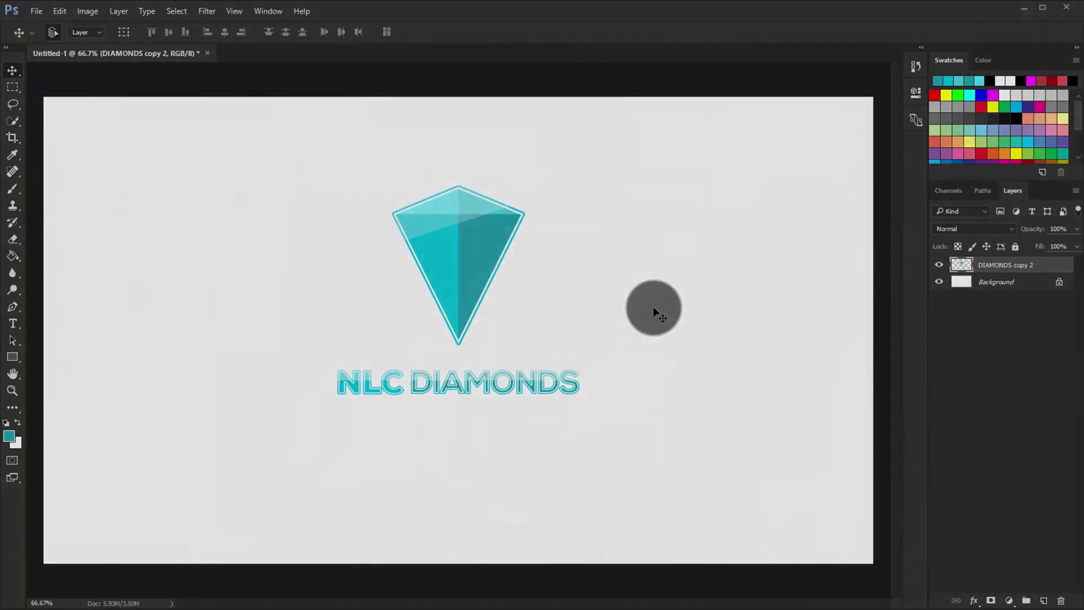